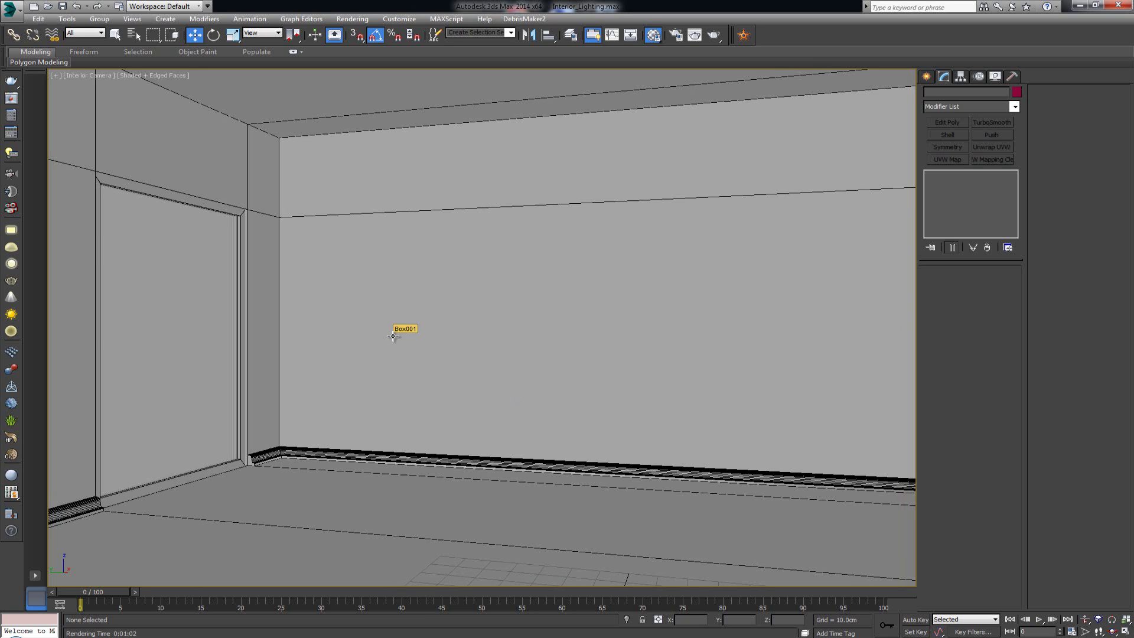
- Set up a new VRayLight of type Plane in the Front view, framed on the window
key(alt+w)
scroll(296, 463, down, 10)
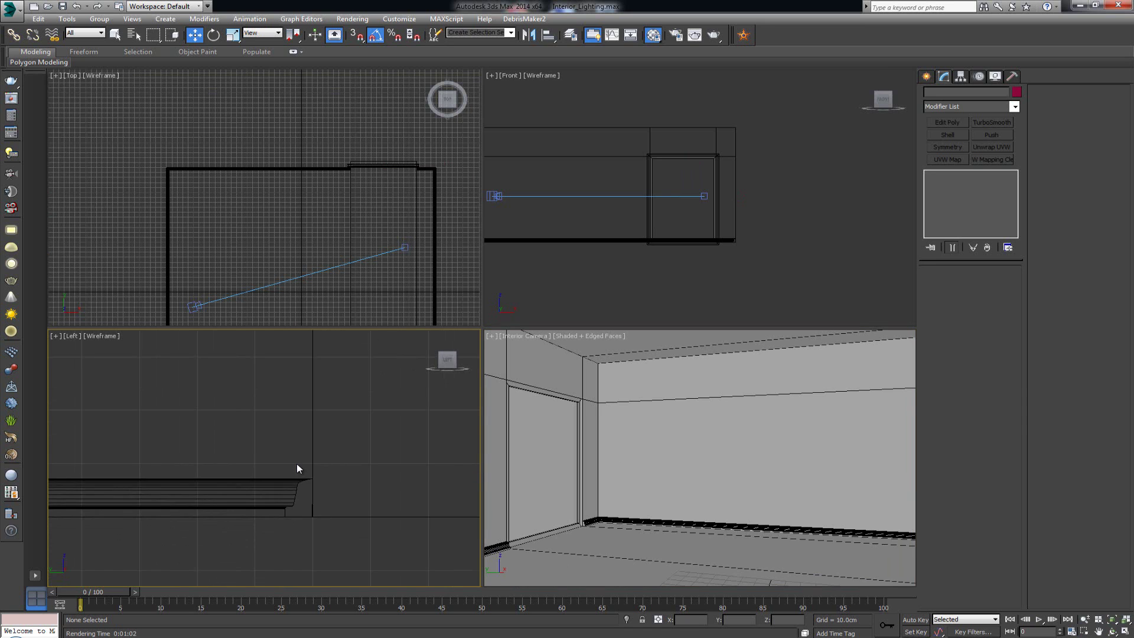
middle_drag(208, 397, 289, 434)
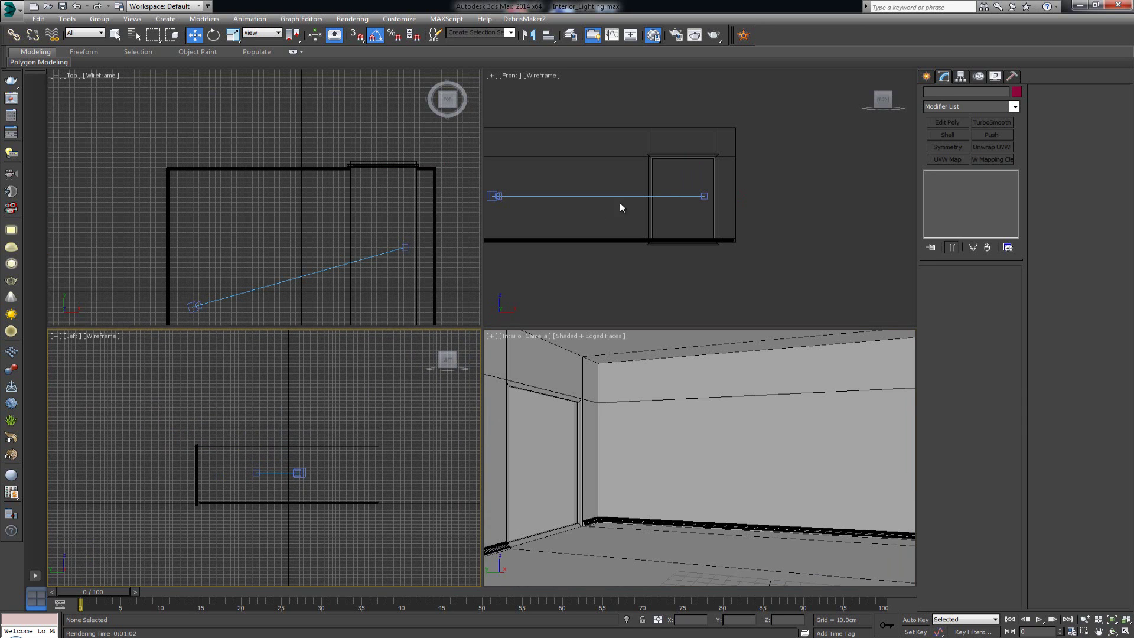
middle_drag(620, 203, 580, 215)
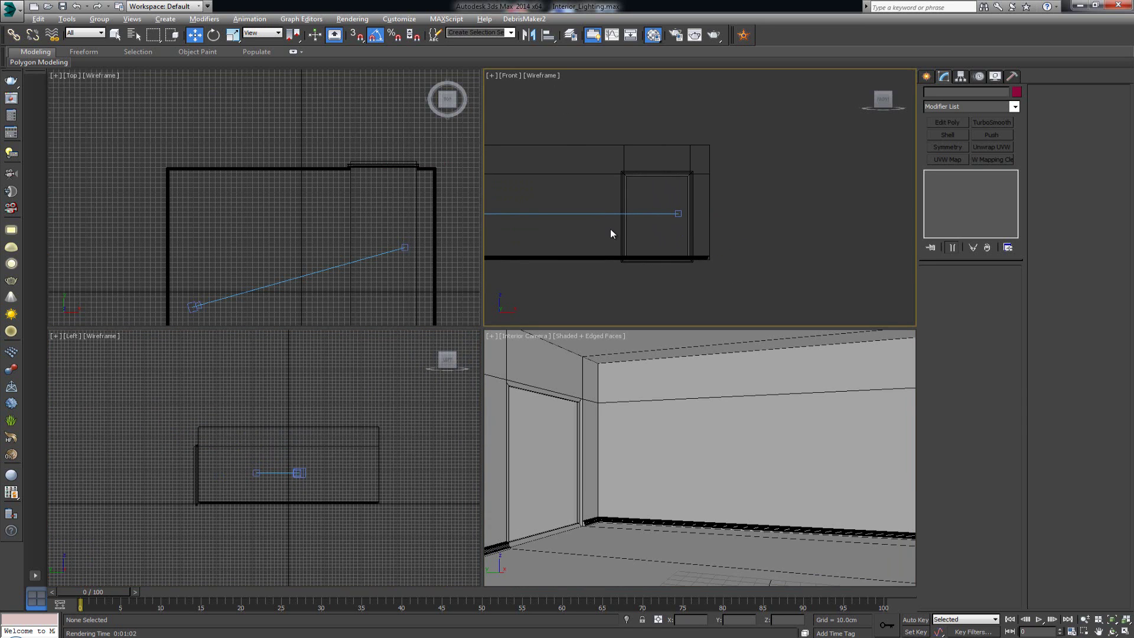
key(alt+w)
scroll(579, 240, up, 6)
middle_drag(372, 324, 627, 149)
scroll(543, 199, down, 2)
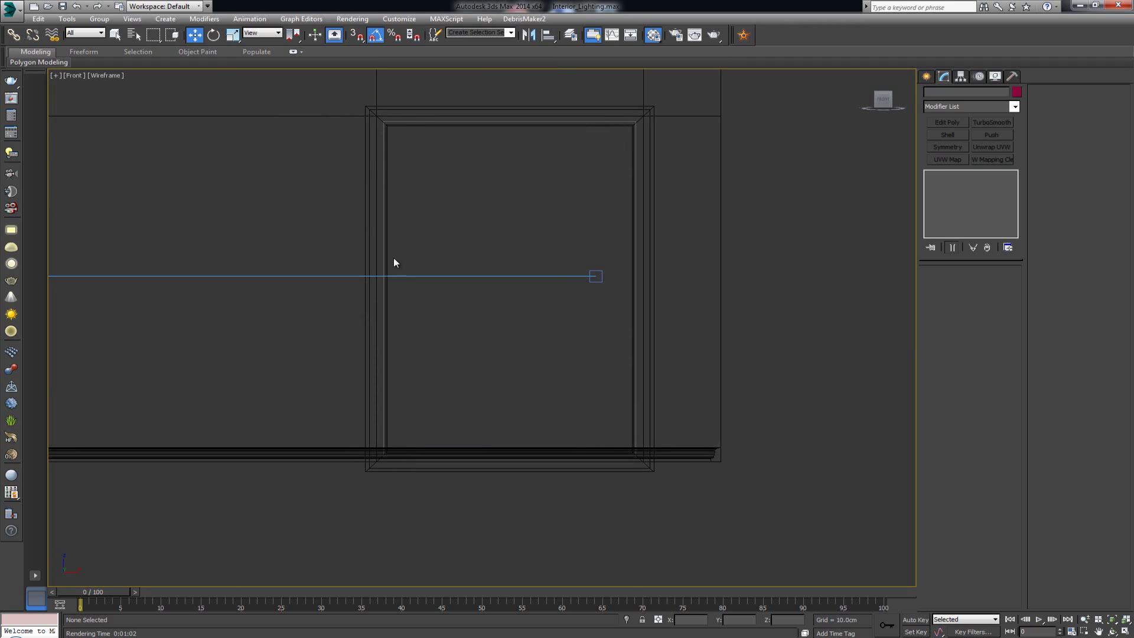
click(928, 77)
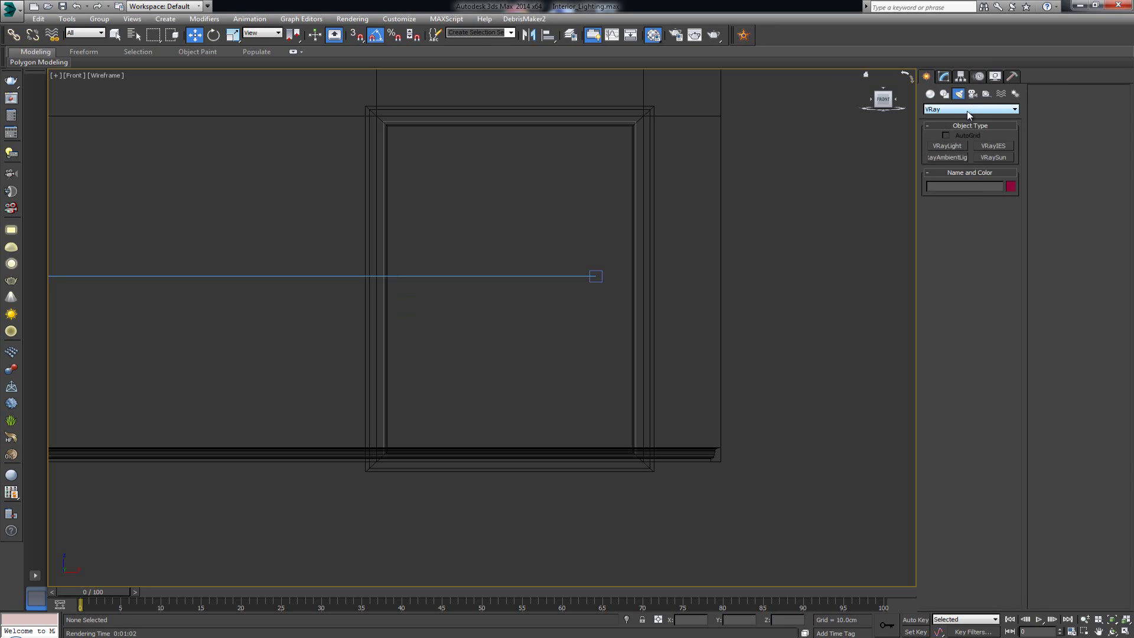
click(962, 147)
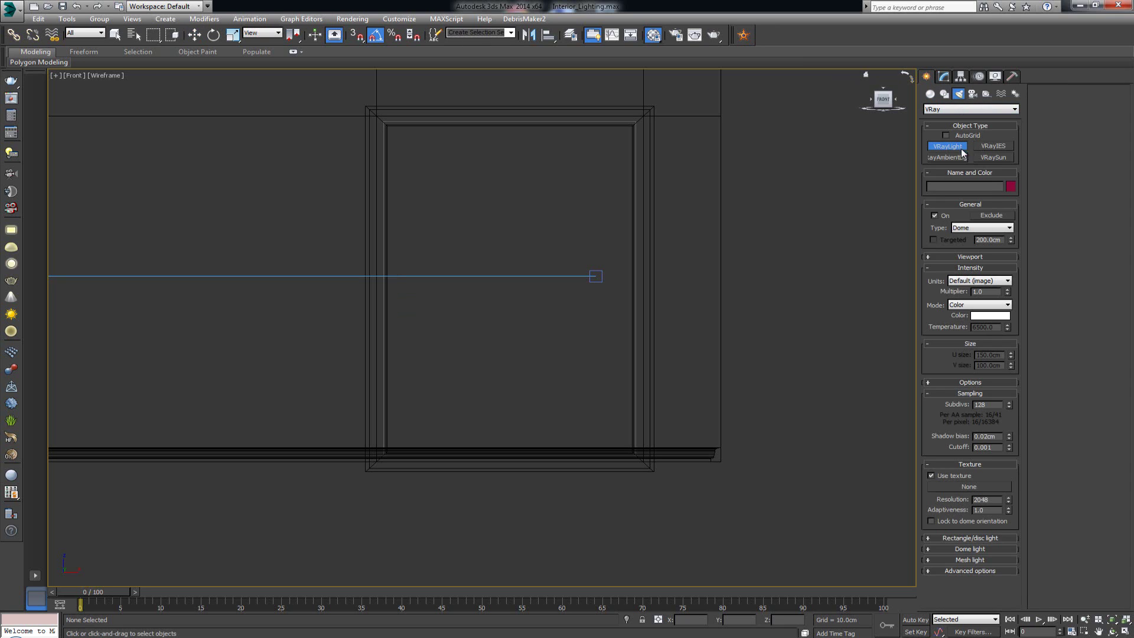
click(981, 227)
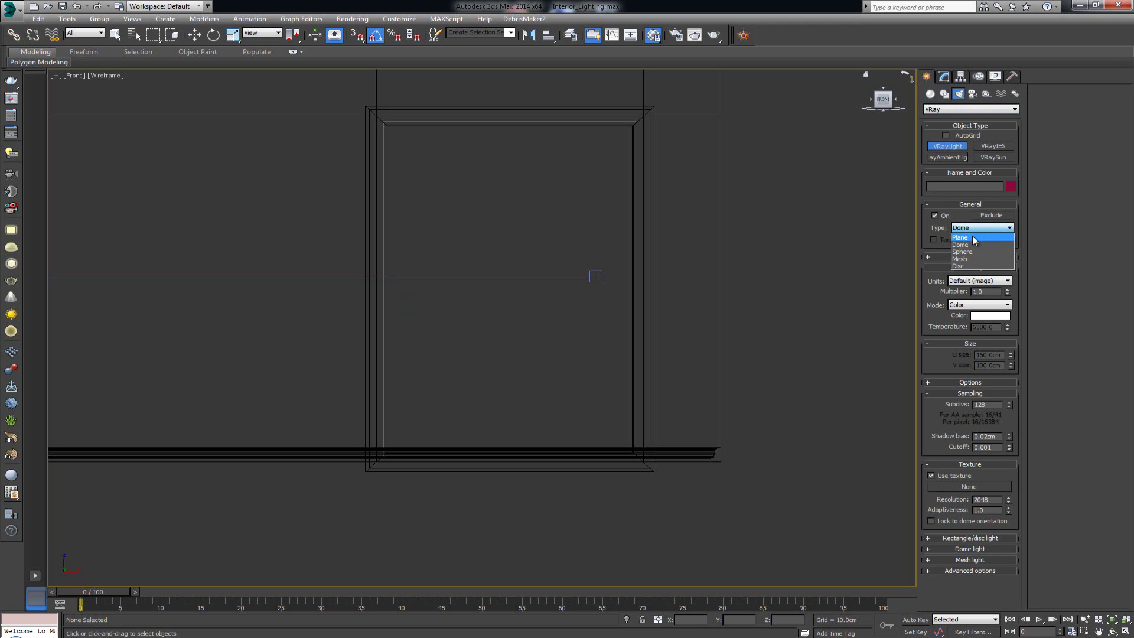
click(973, 238)
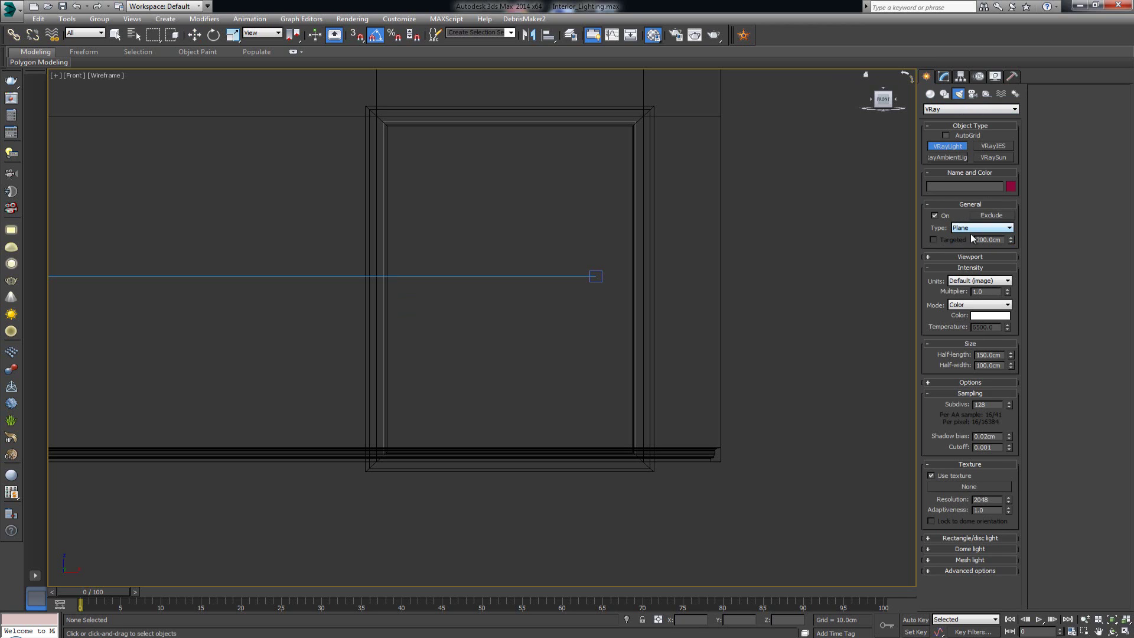
- Draw the plane light across the window opening with vertex snapping to the frame's inner corners, about 56.55 cm half-length by 81.25 cm half-width
middle_drag(546, 222, 537, 258)
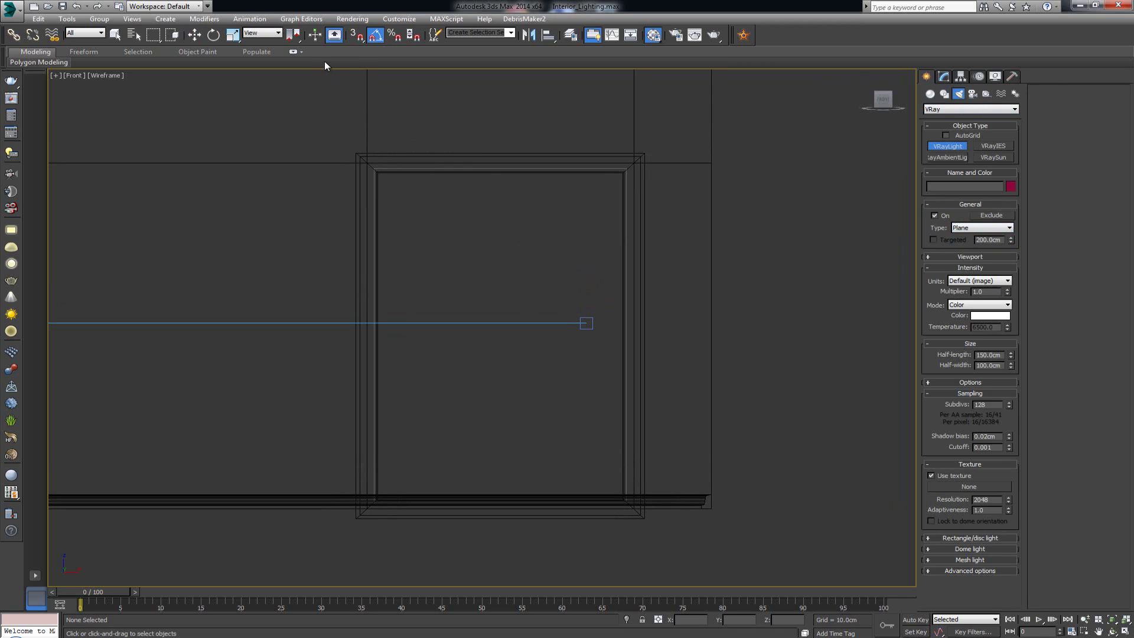
right_click(358, 40)
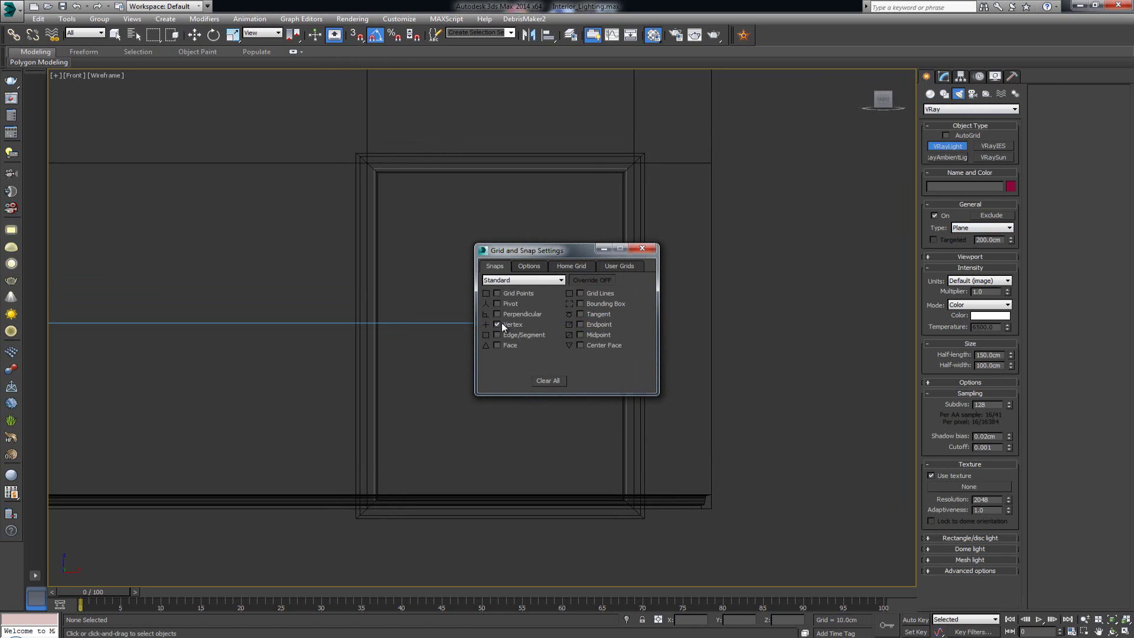
click(648, 249)
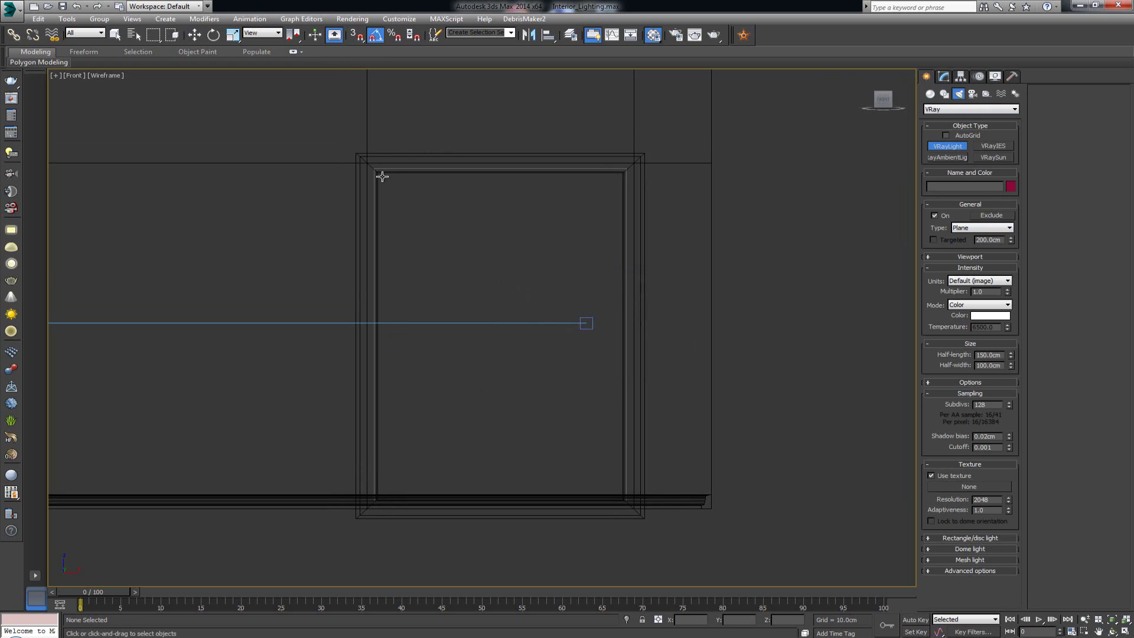
key(s)
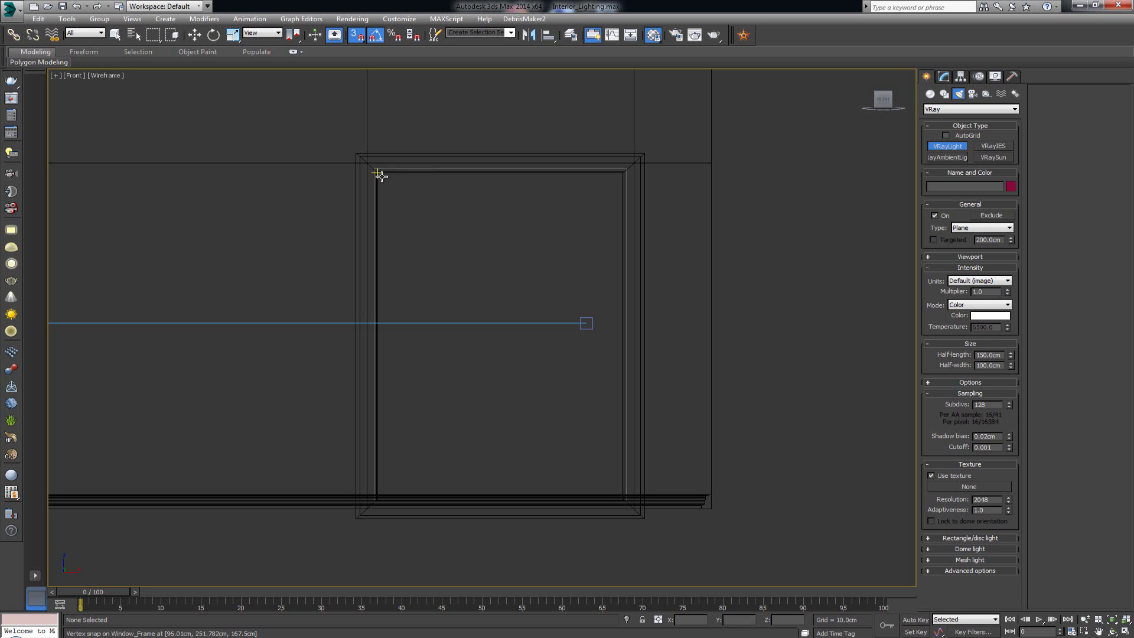
drag(377, 173, 621, 500)
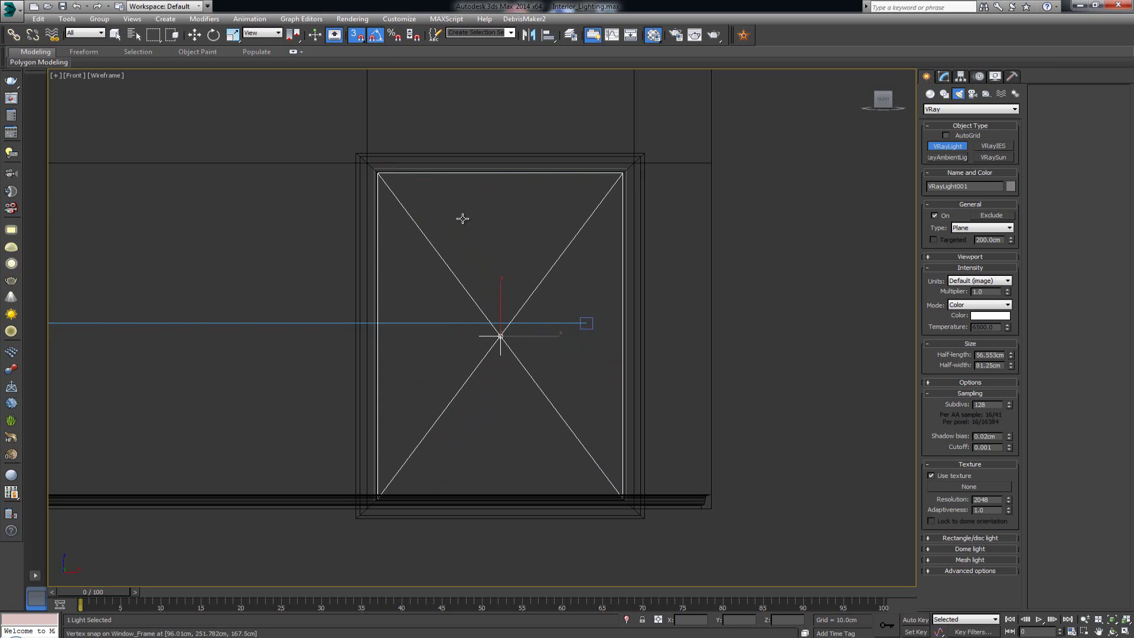
- Turn snapping off and rotate the window light 180° about the Z axis so it points into the room
key(alt+w)
right_click(580, 396)
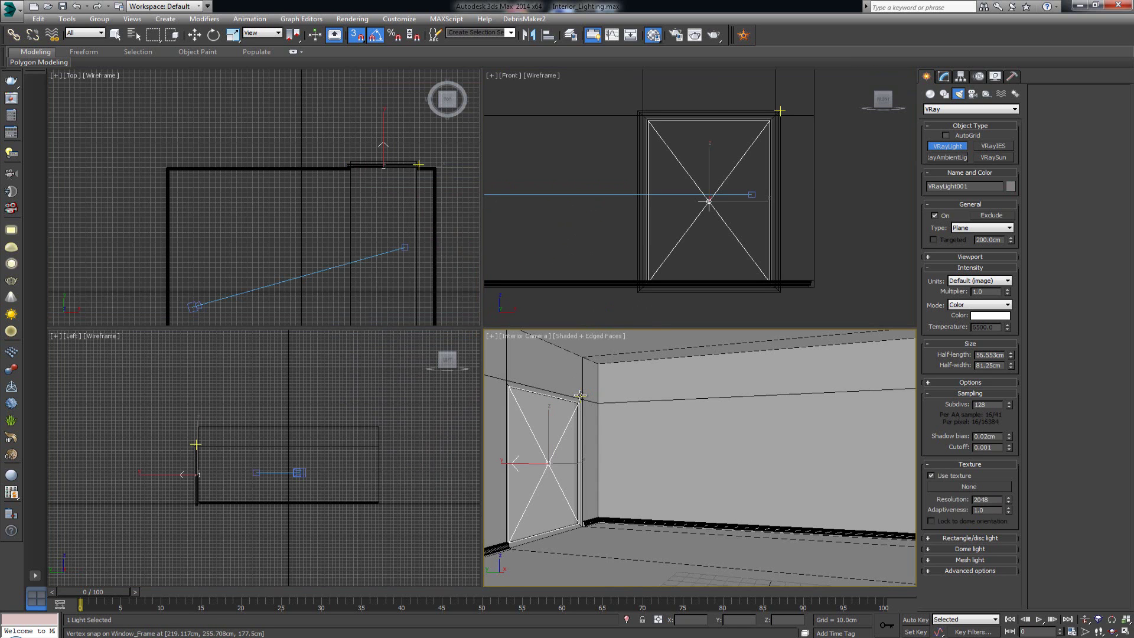
key(p)
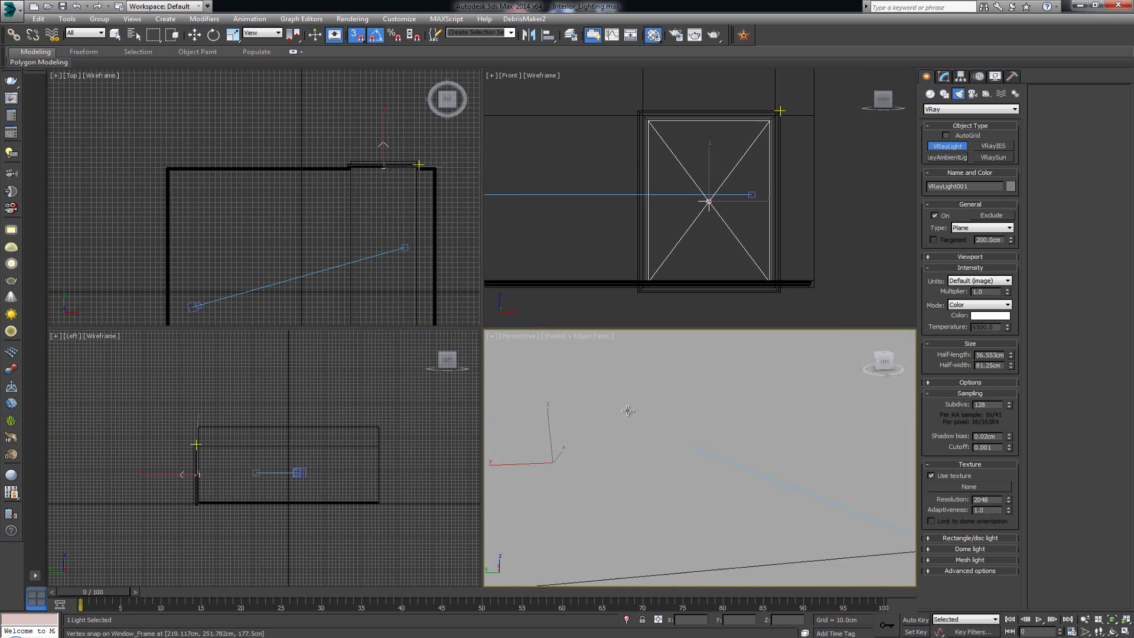
alt+middle_drag(581, 396, 570, 325)
key(alt+w)
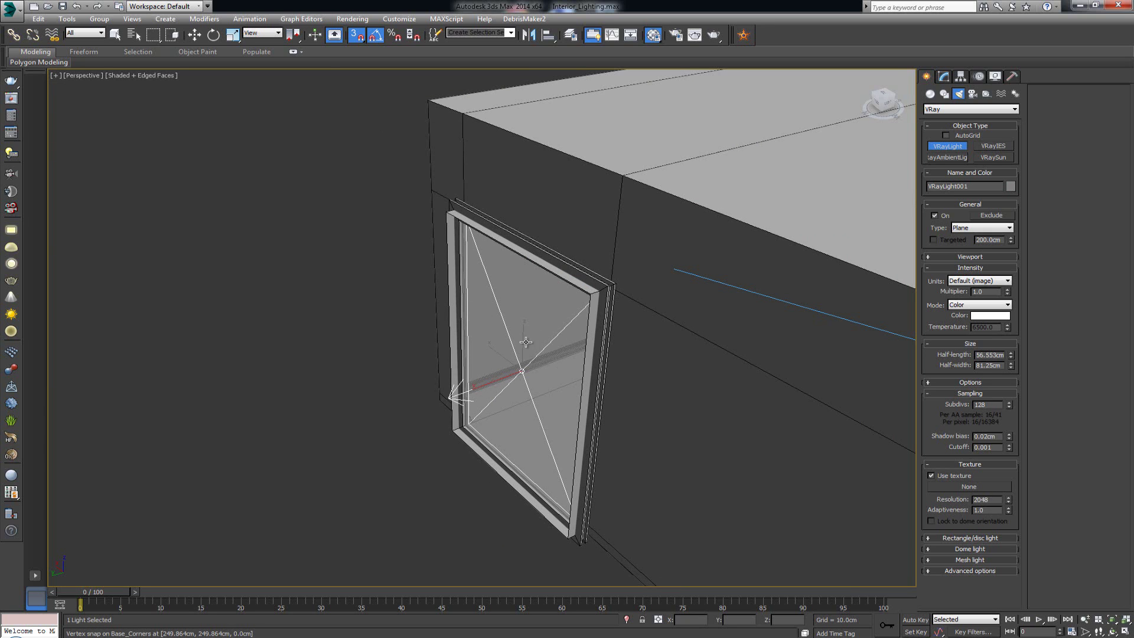
key(s)
alt+middle_drag(502, 382, 451, 337)
scroll(451, 337, up, 3)
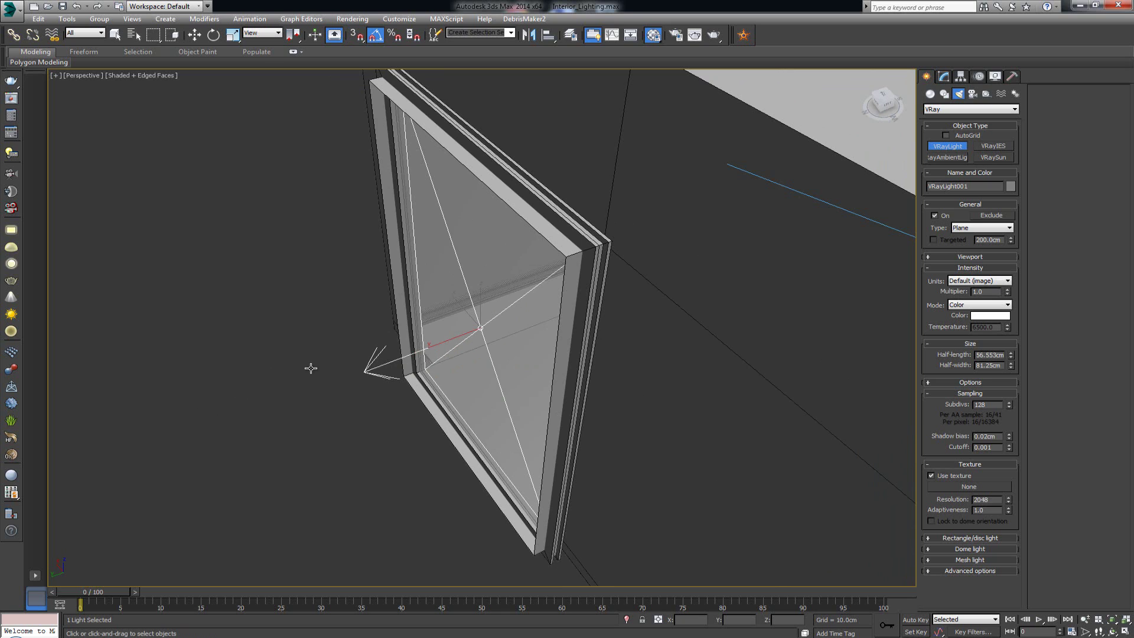
scroll(444, 330, down, 5)
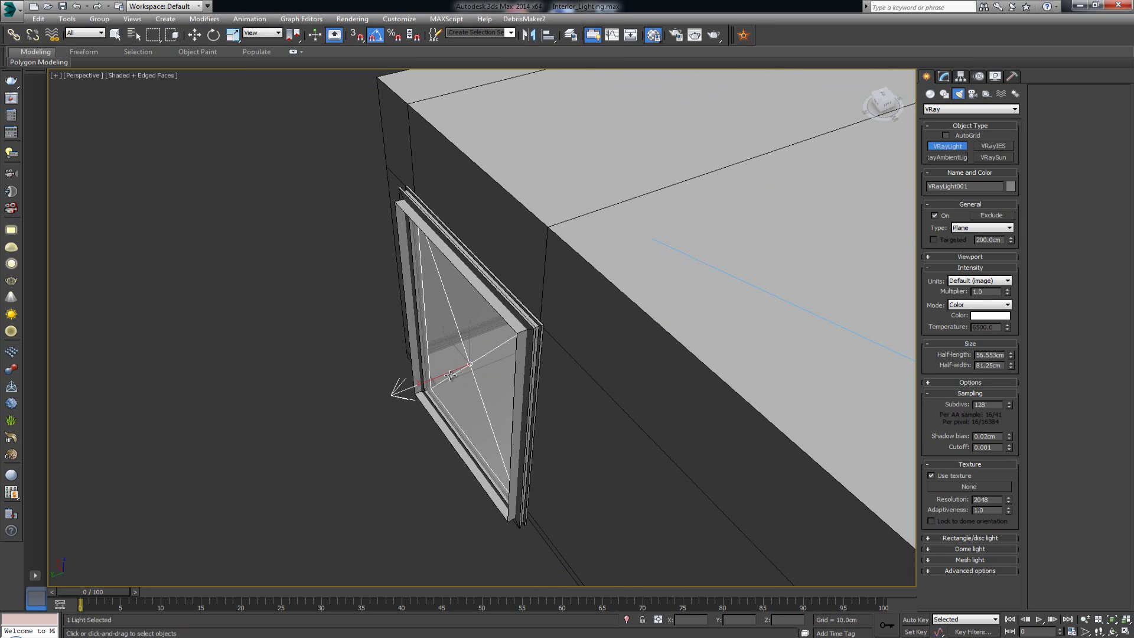
key(w)
key(e)
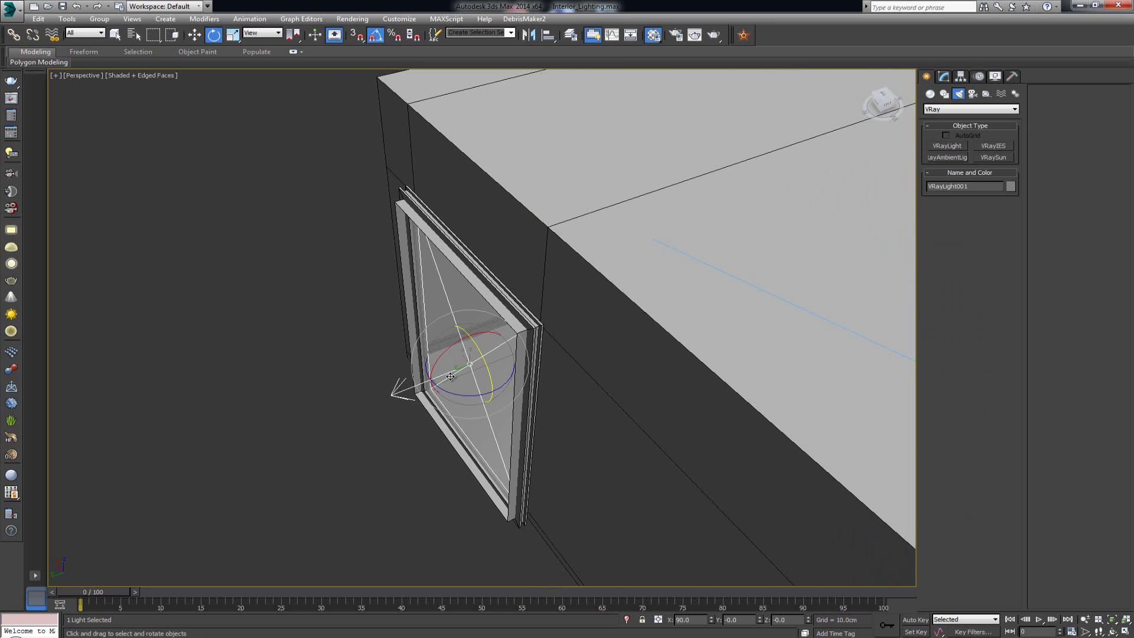
drag(450, 395, 559, 402)
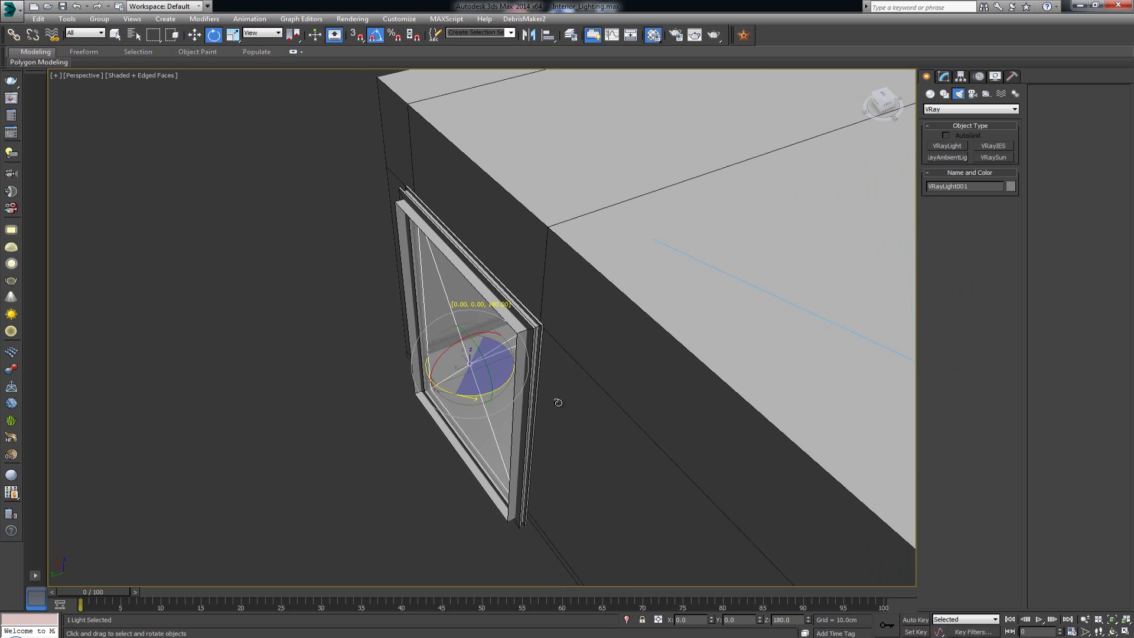
alt+middle_drag(558, 402, 436, 357)
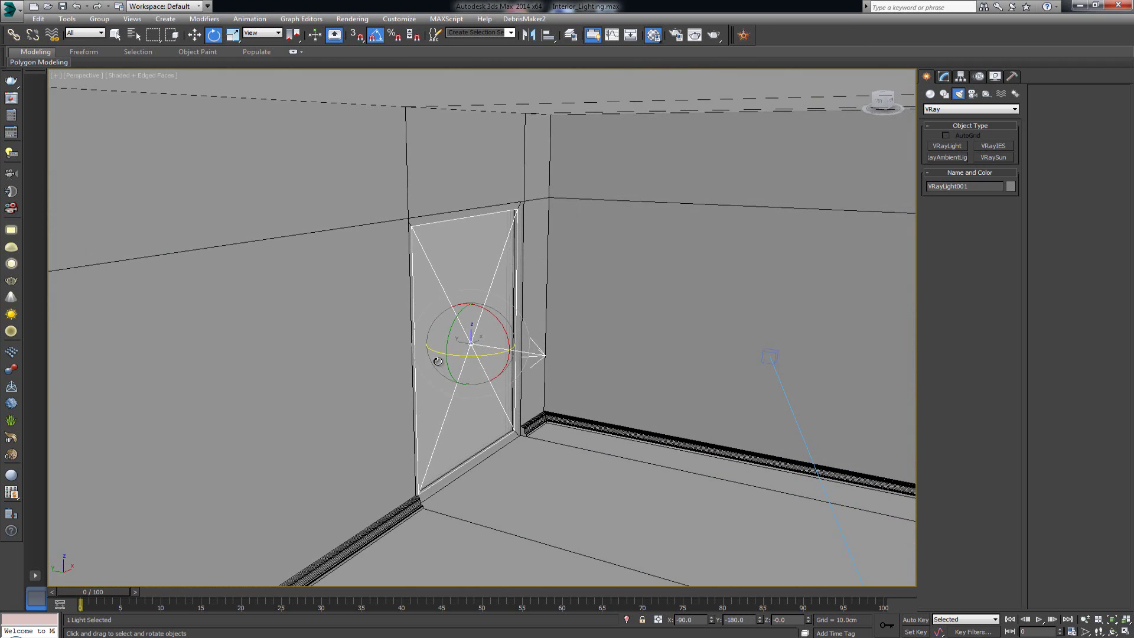
- Move the light slightly outward along Y, to about 253.8 cm, so it sits back inside the window frame
key(w)
scroll(473, 384, up, 4)
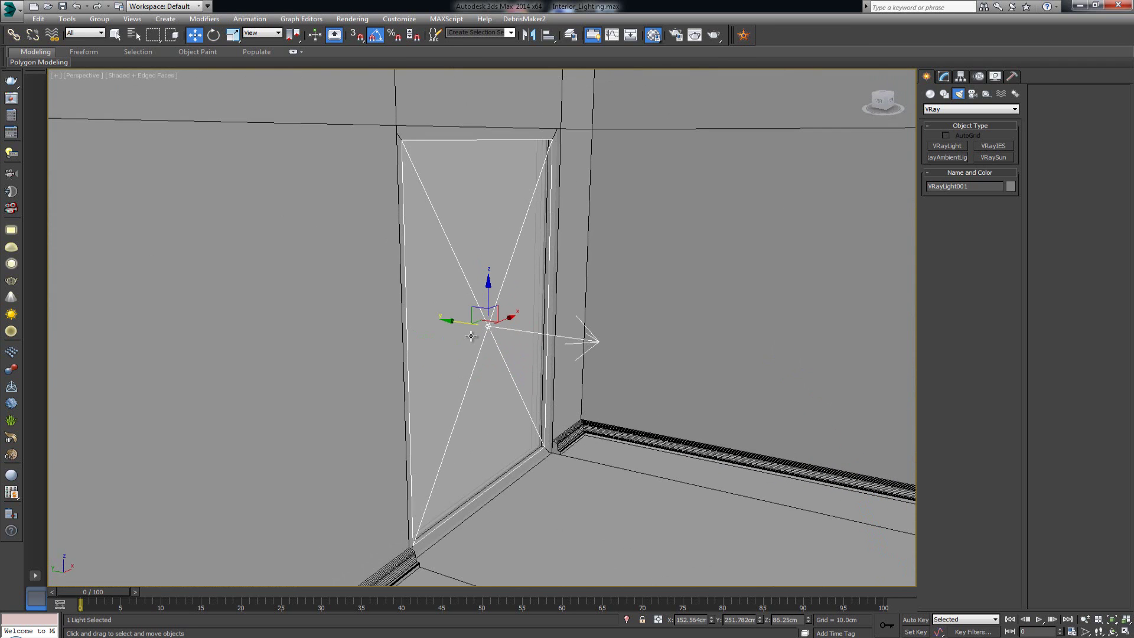
scroll(514, 367, up, 3)
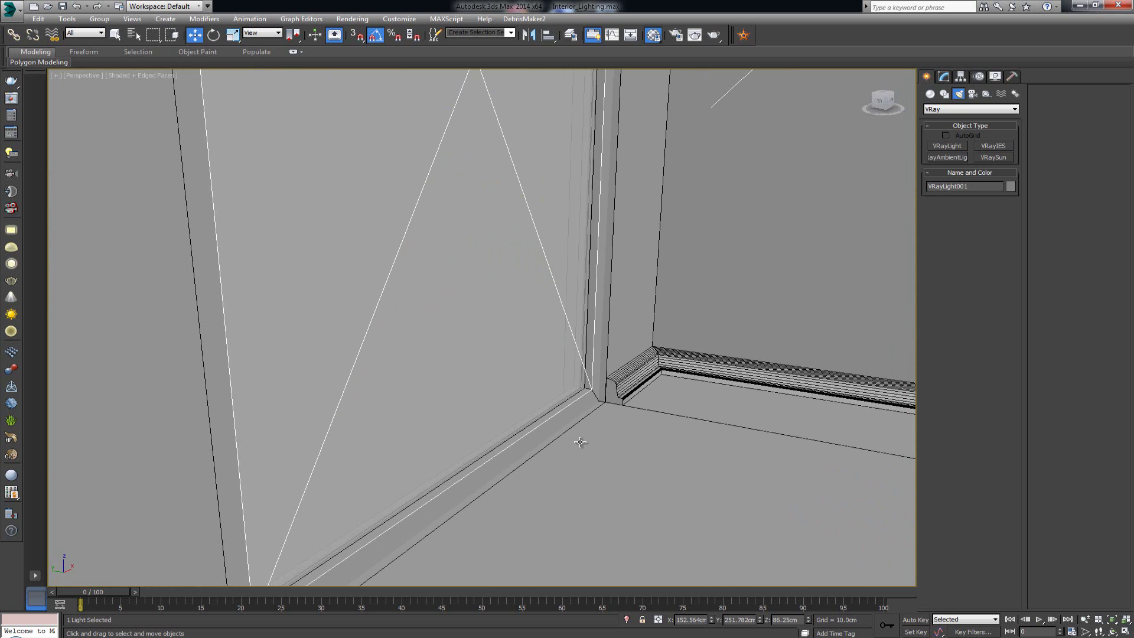
scroll(581, 438, up, 2)
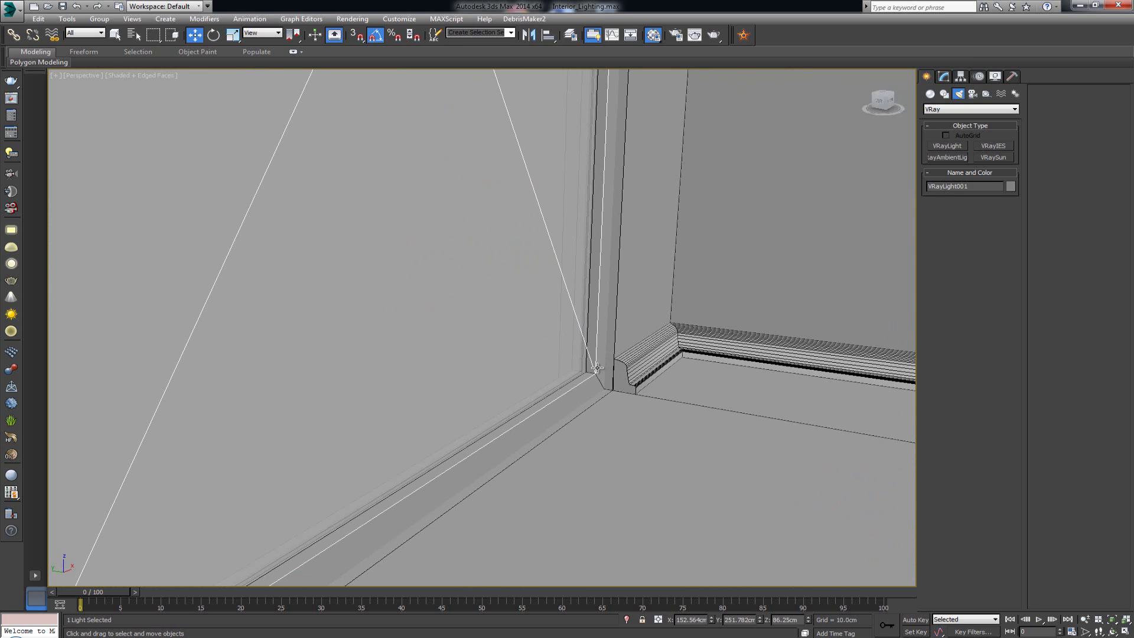
scroll(540, 313, down, 5)
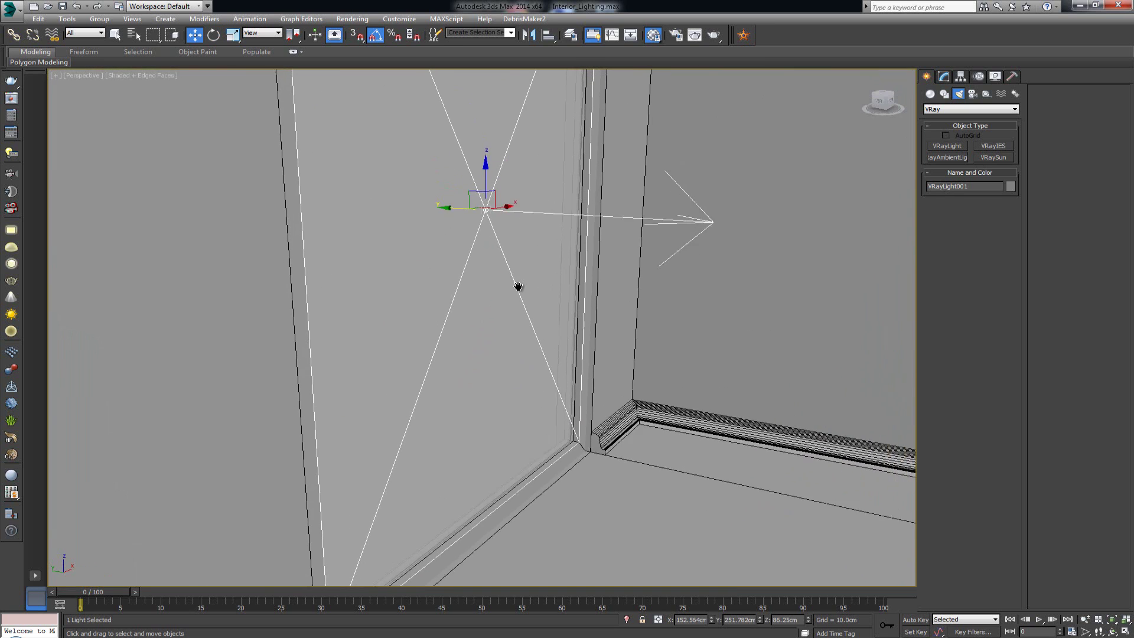
scroll(499, 293, down, 1)
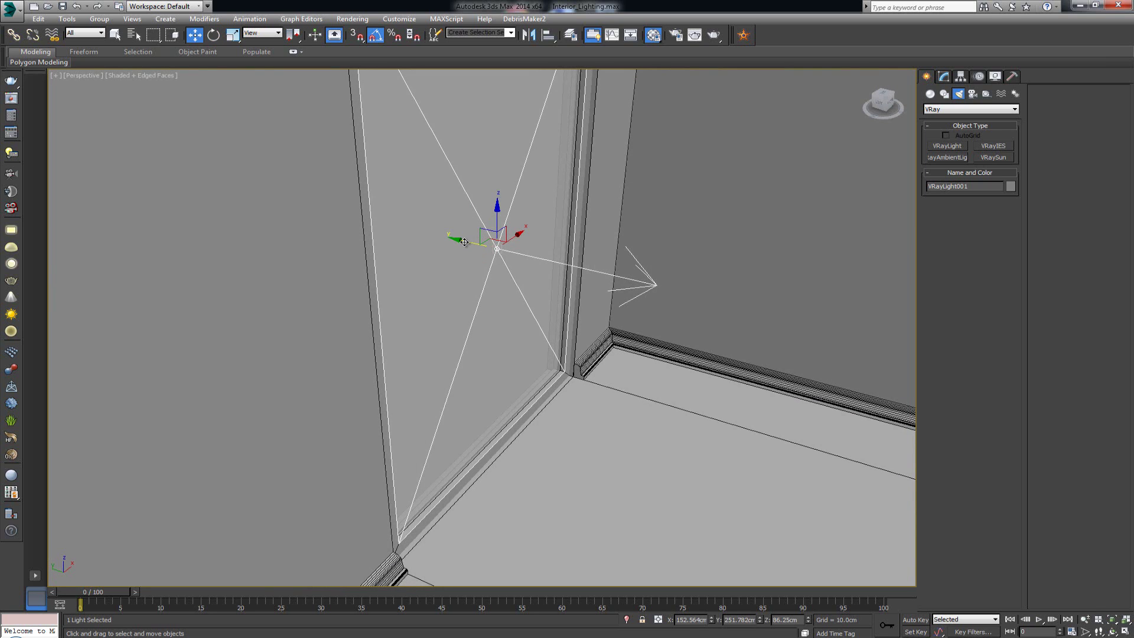
drag(463, 241, 458, 241)
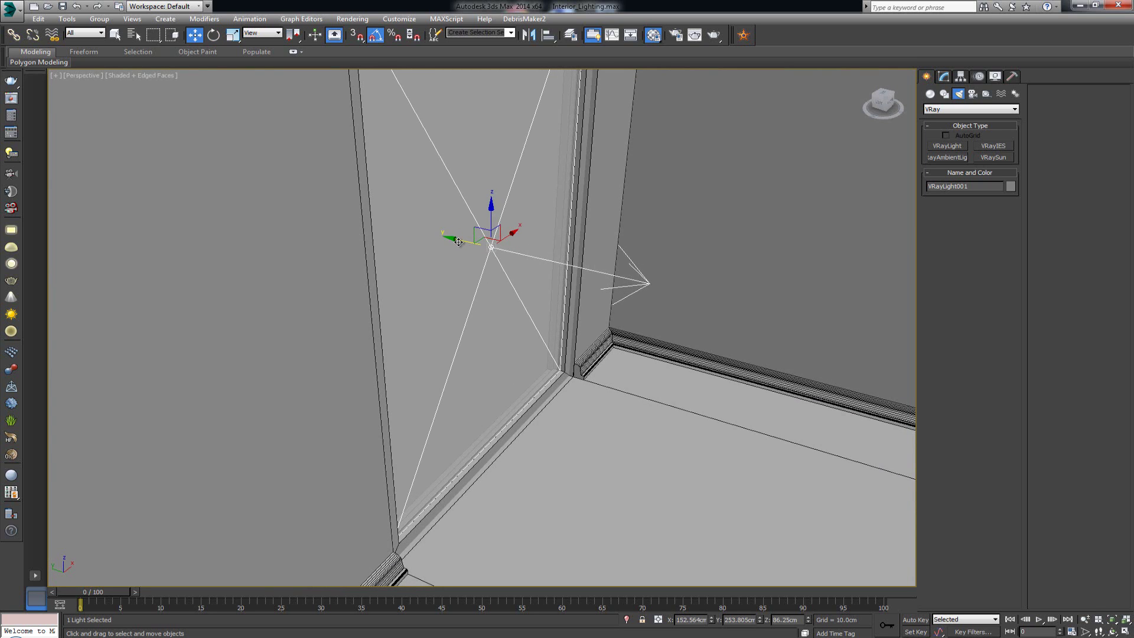
- Set the window light's multiplier to 30 and render the Interior Camera view
key(f)
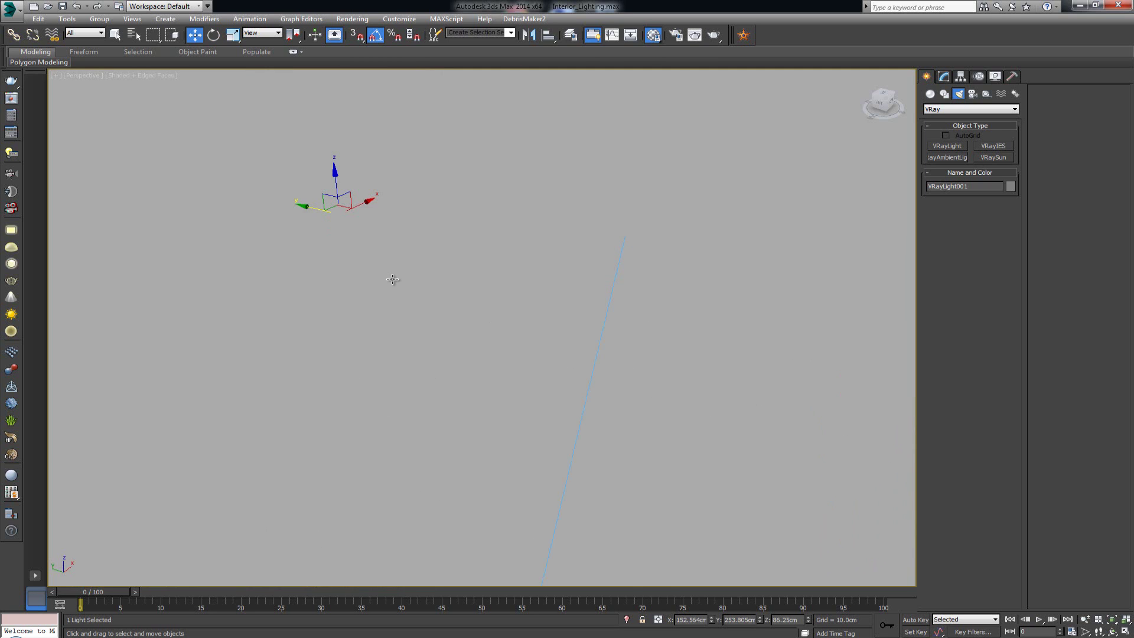
key(c)
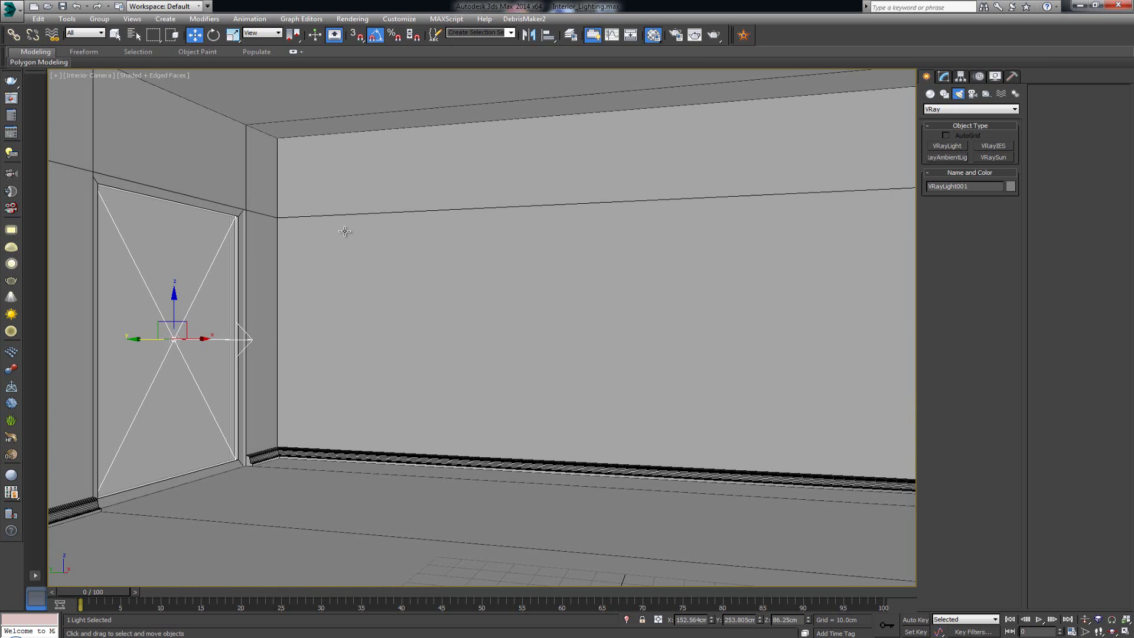
click(944, 76)
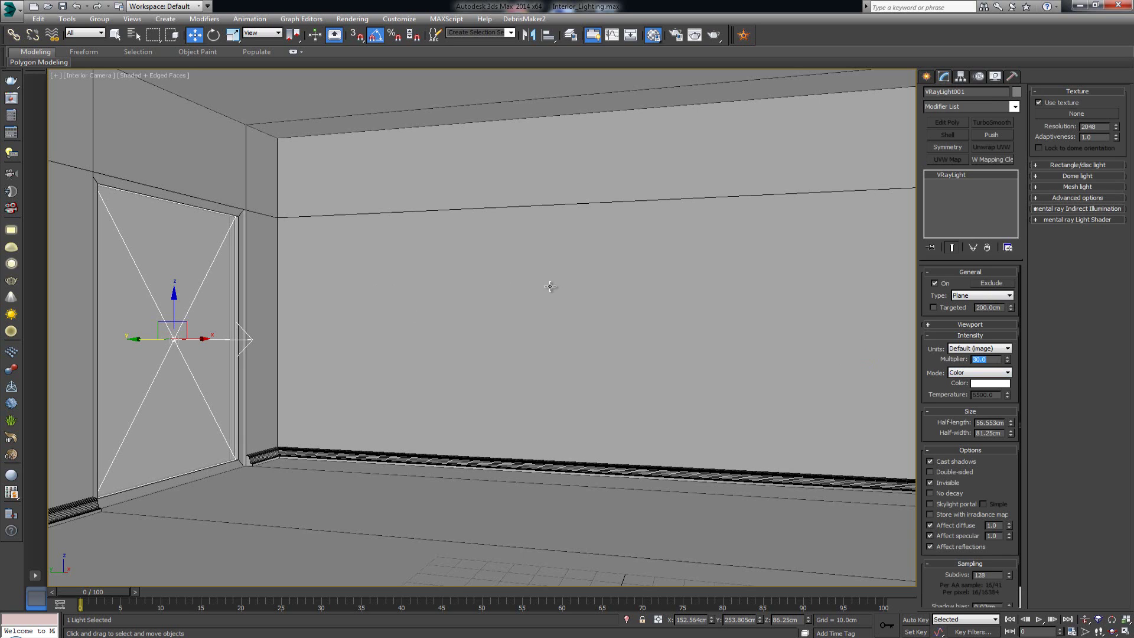
click(718, 36)
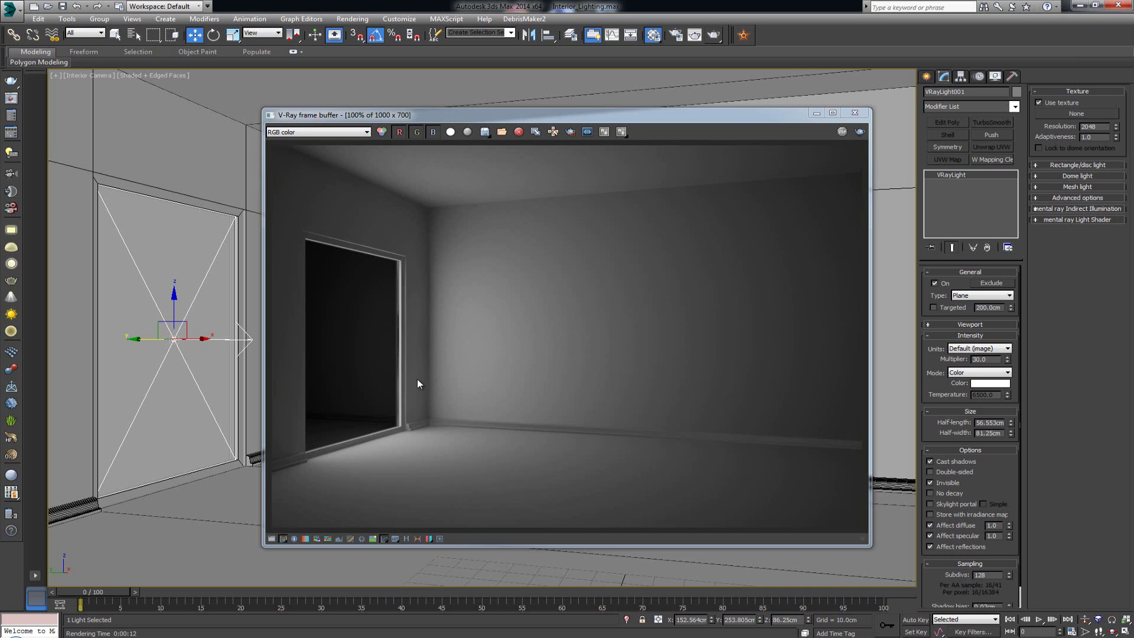
- Inspect the render around the window frame, room corner and baseboard, and close the frame buffer
scroll(417, 378, up, 1)
middle_drag(423, 463, 539, 423)
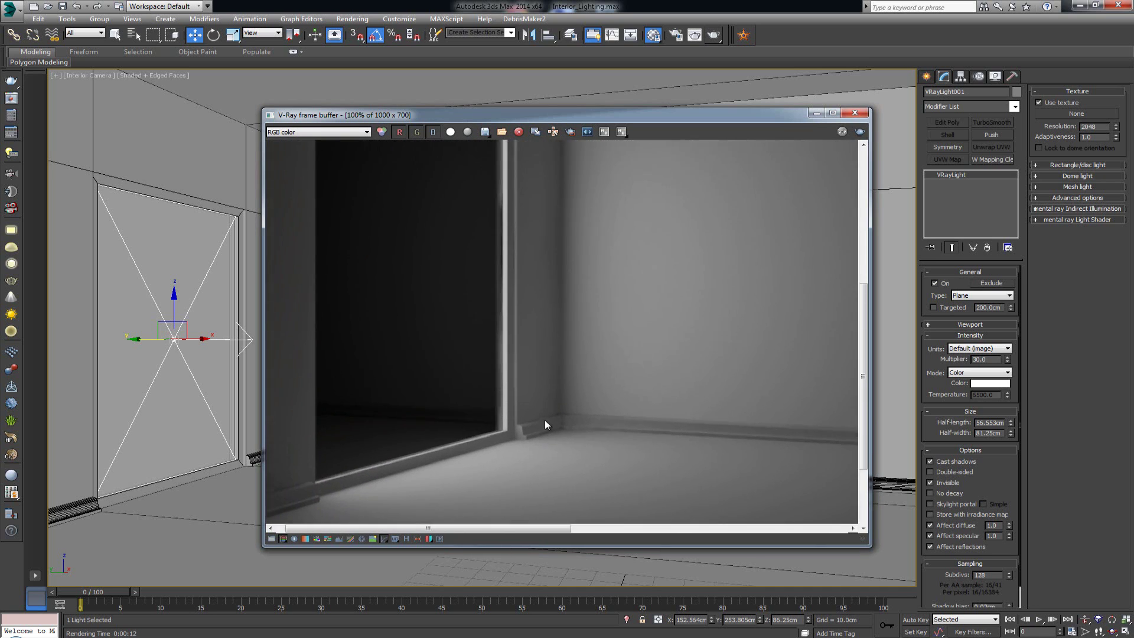
scroll(484, 325, down, 1)
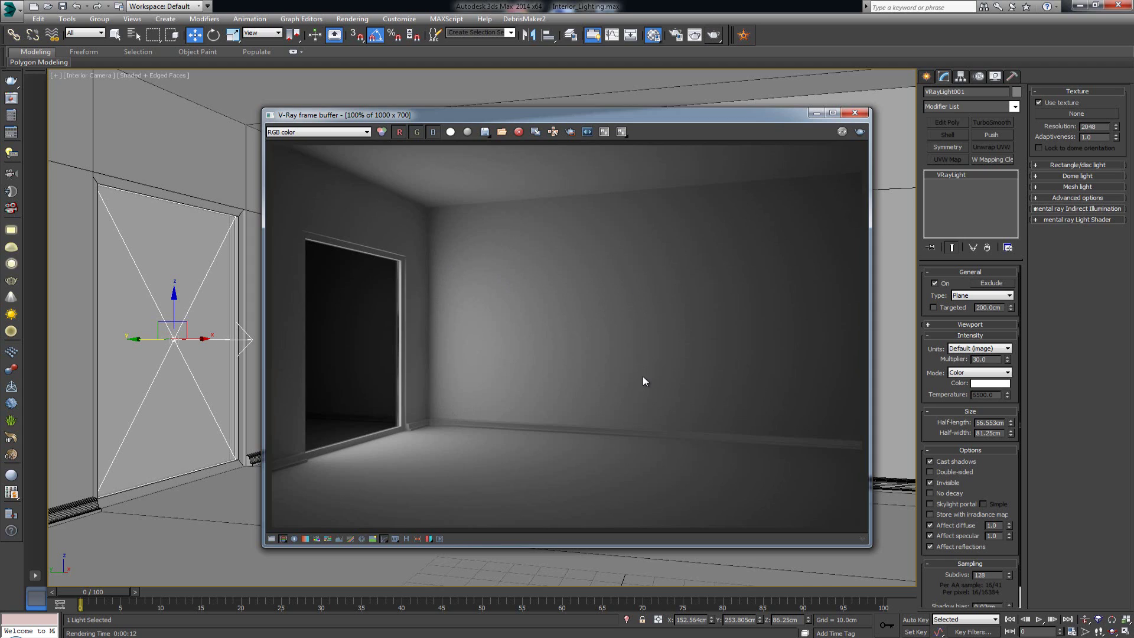
click(860, 118)
click(855, 113)
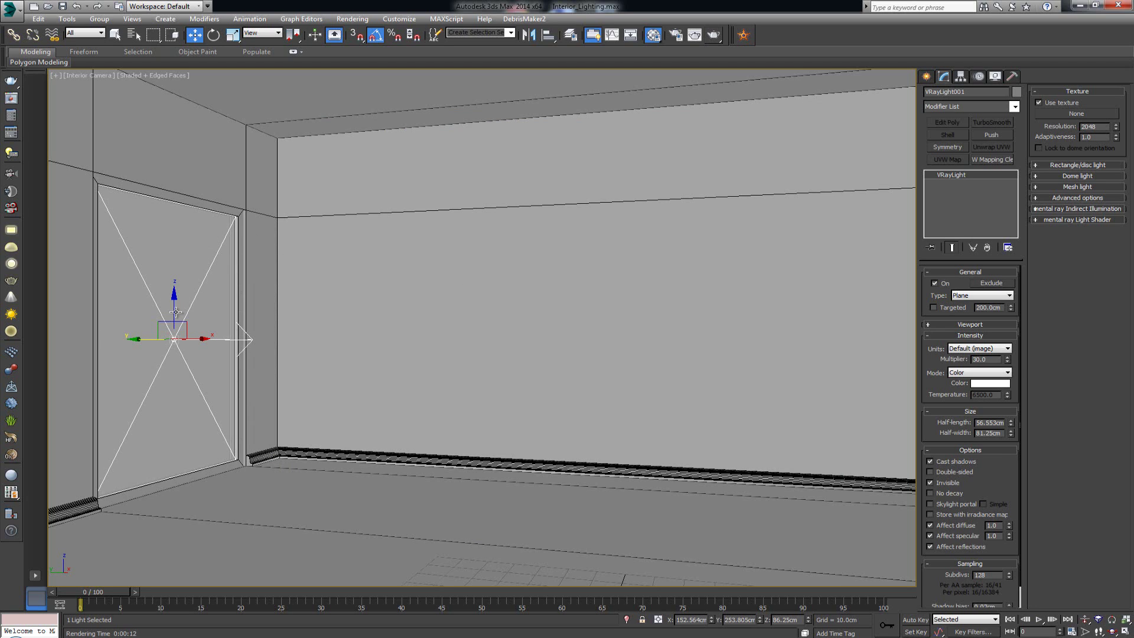
- Switch off the plane light in the window
click(944, 285)
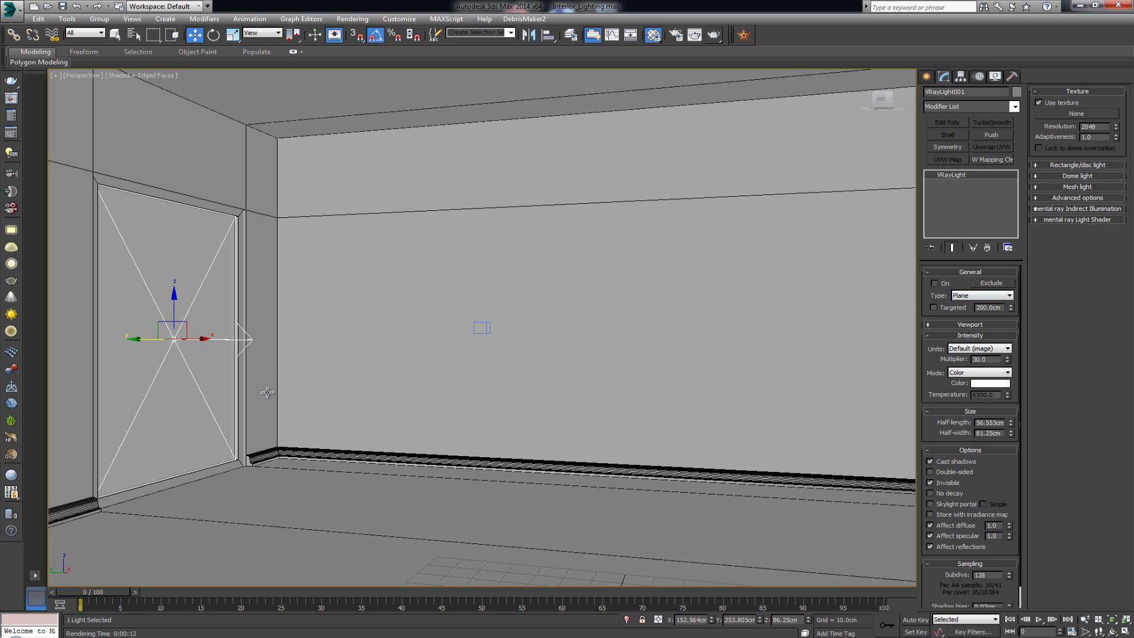
- Create a dome-type VRayLight outside the room, in front of the window, in the Perspective view
key(p)
scroll(291, 390, down, 5)
middle_drag(354, 410, 418, 380)
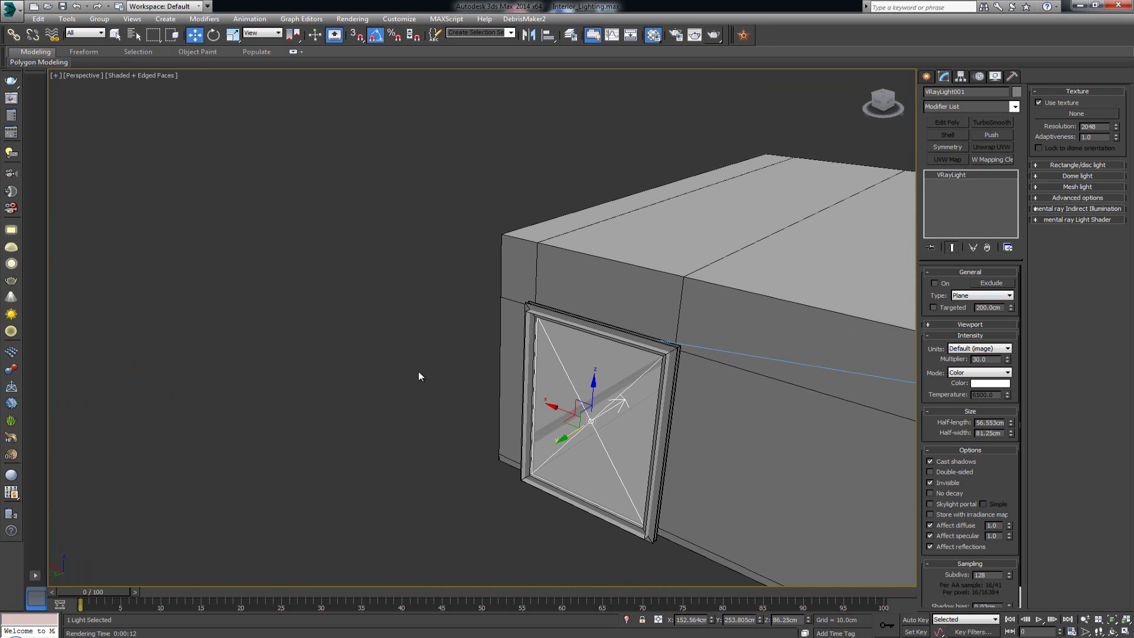
click(418, 380)
click(930, 77)
click(958, 93)
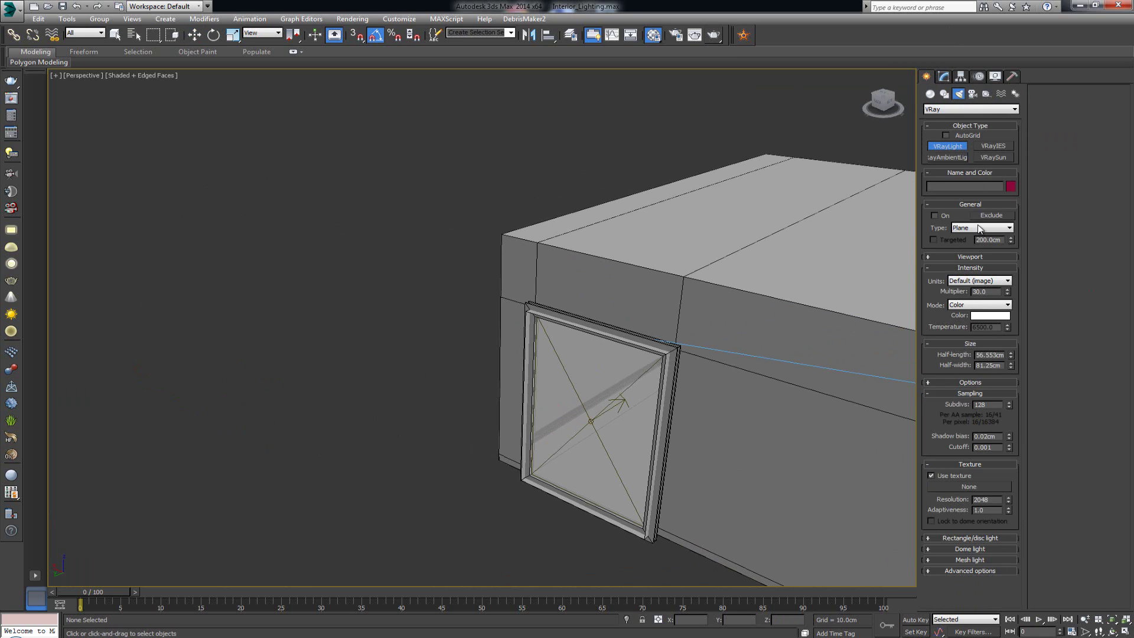
click(975, 229)
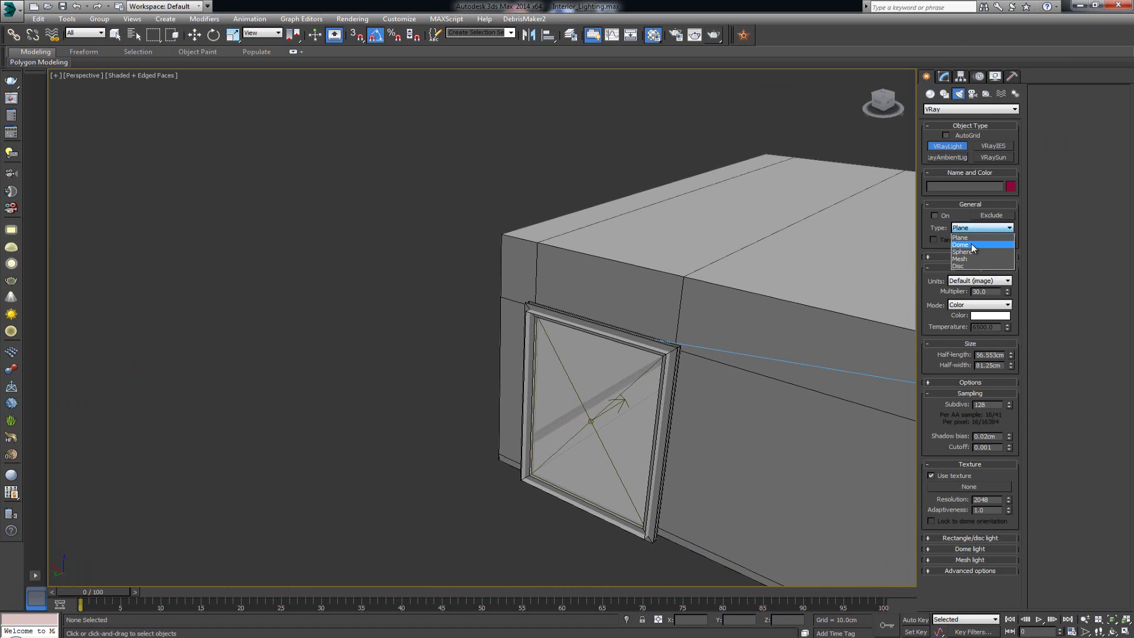
click(961, 244)
scroll(397, 255, up, 2)
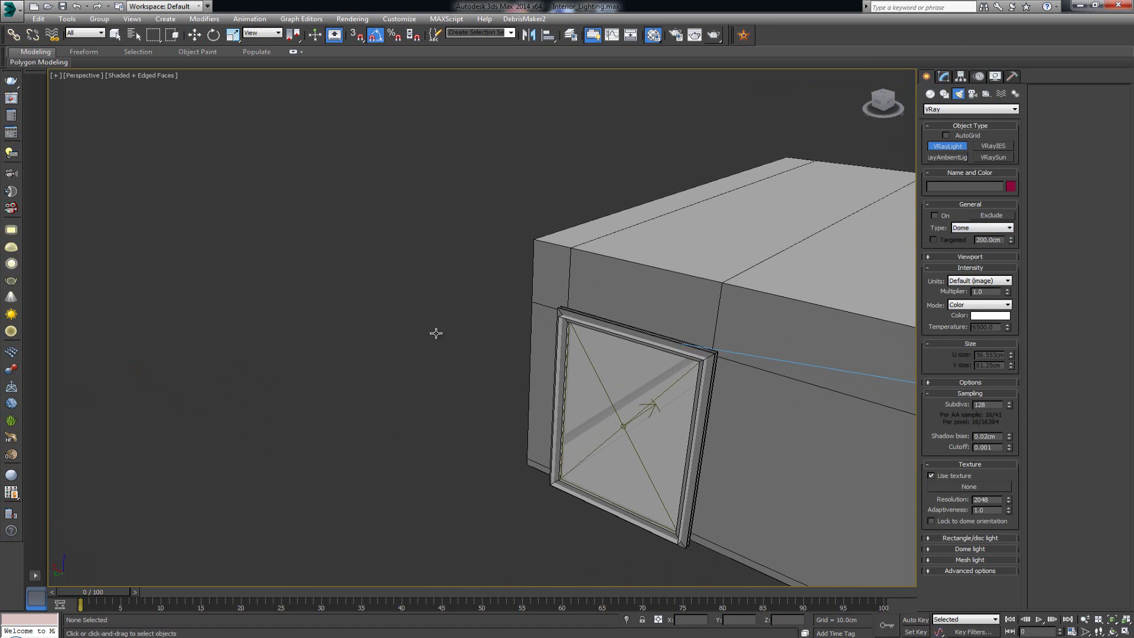
click(269, 242)
right_click(307, 292)
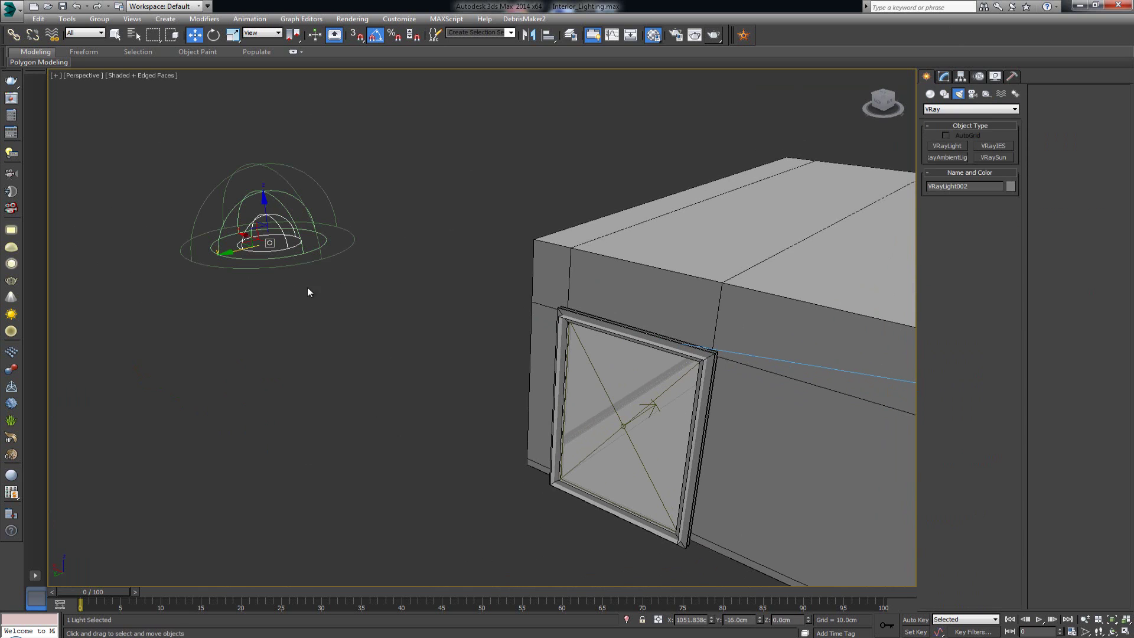
- Set the dome light's sampling subdivs to 8 and its texture resolution to 512
click(944, 77)
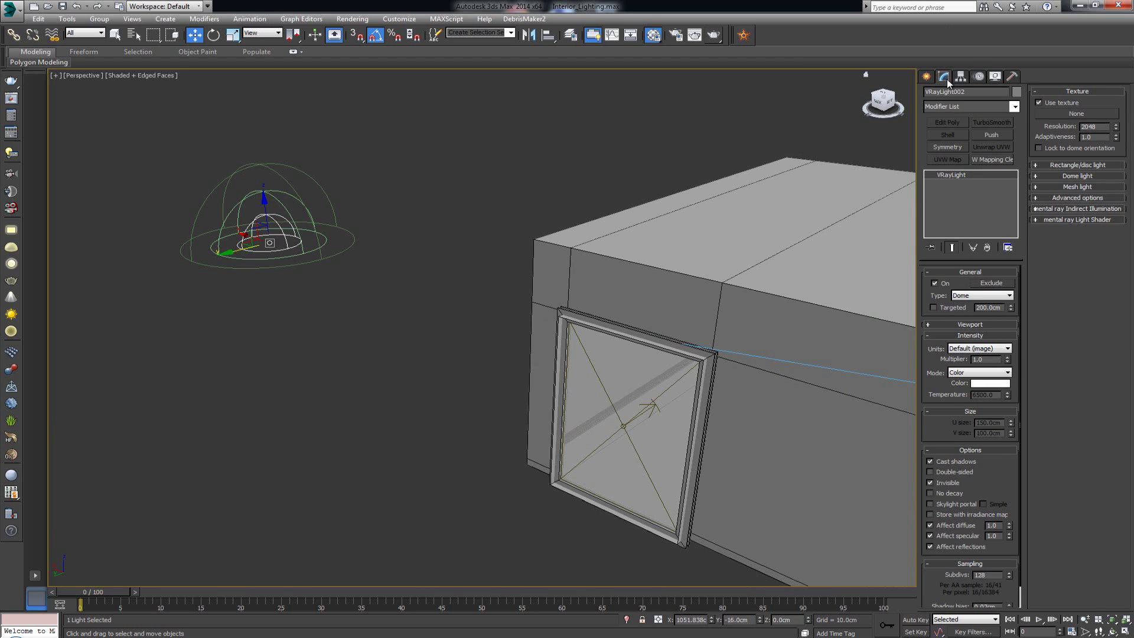
alt+middle_drag(650, 254, 596, 333)
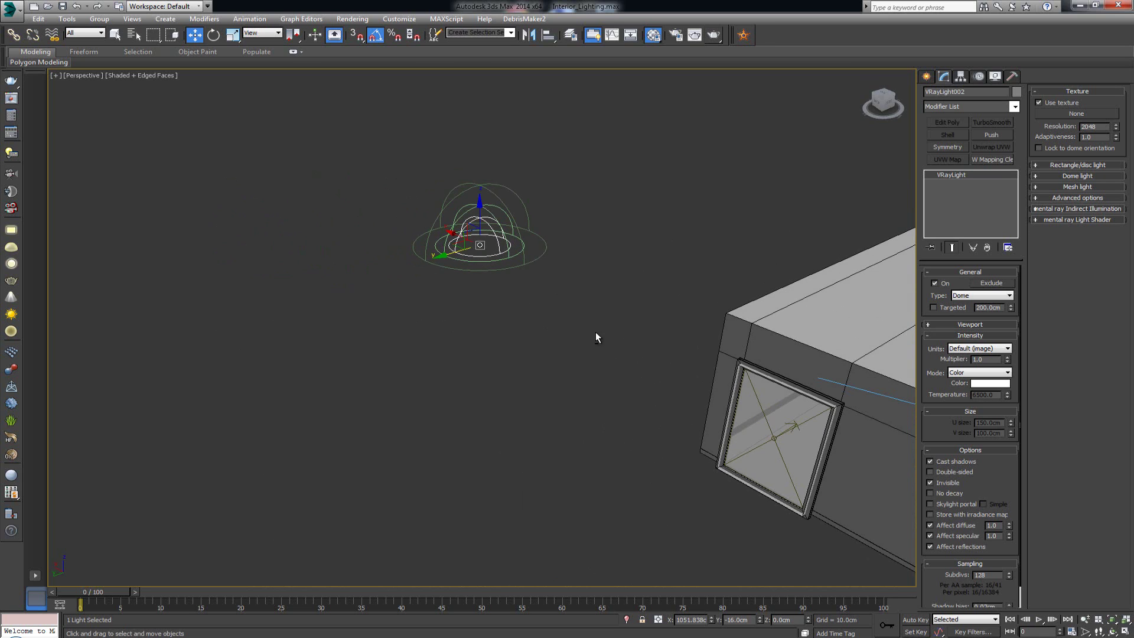
scroll(1010, 485, down, 2)
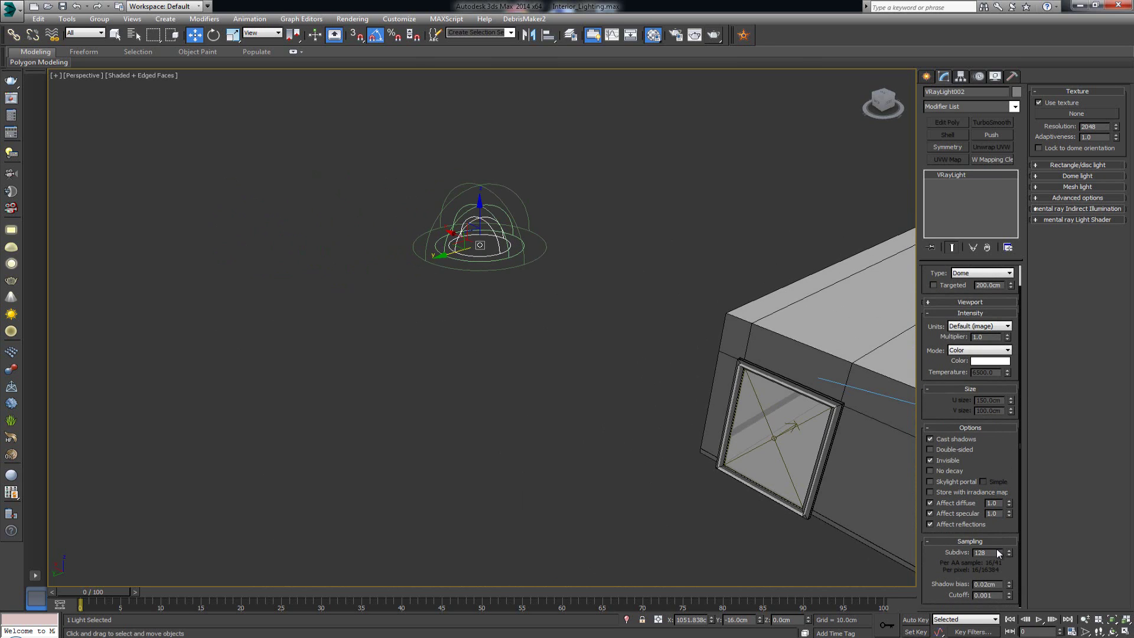
drag(997, 550, 966, 548)
key(Return)
middle_drag(649, 291, 604, 303)
drag(1102, 125, 1074, 123)
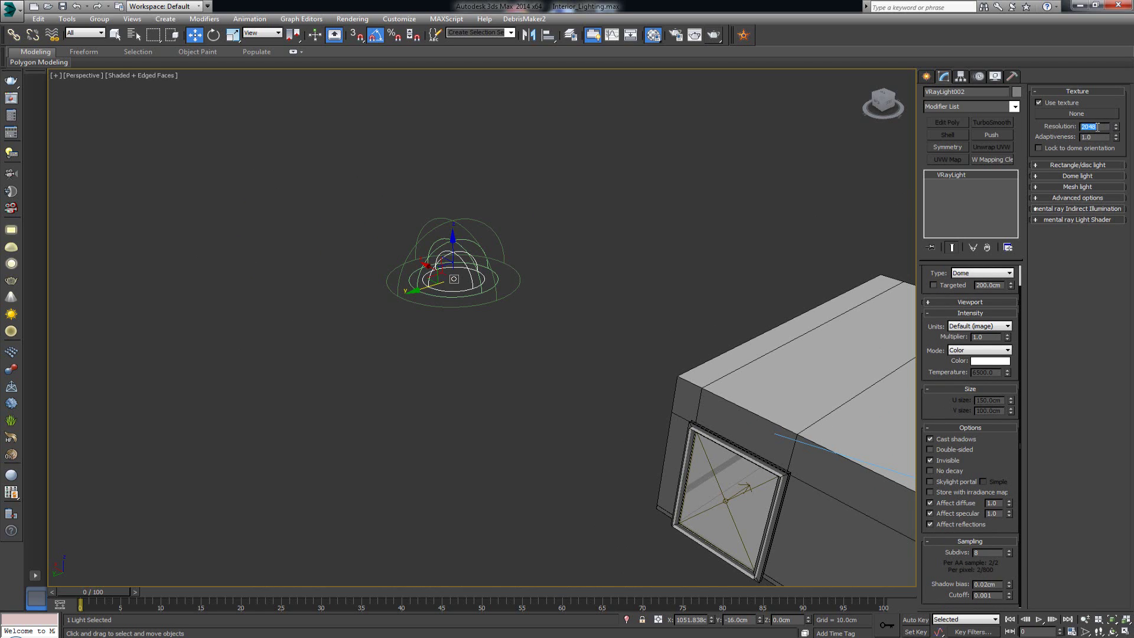
text(512)
key(Return)
- Assign a VRayHDRI map as the dome light's texture and instance it into the fourth sample slot of the Material Editor
middle_drag(617, 268, 460, 222)
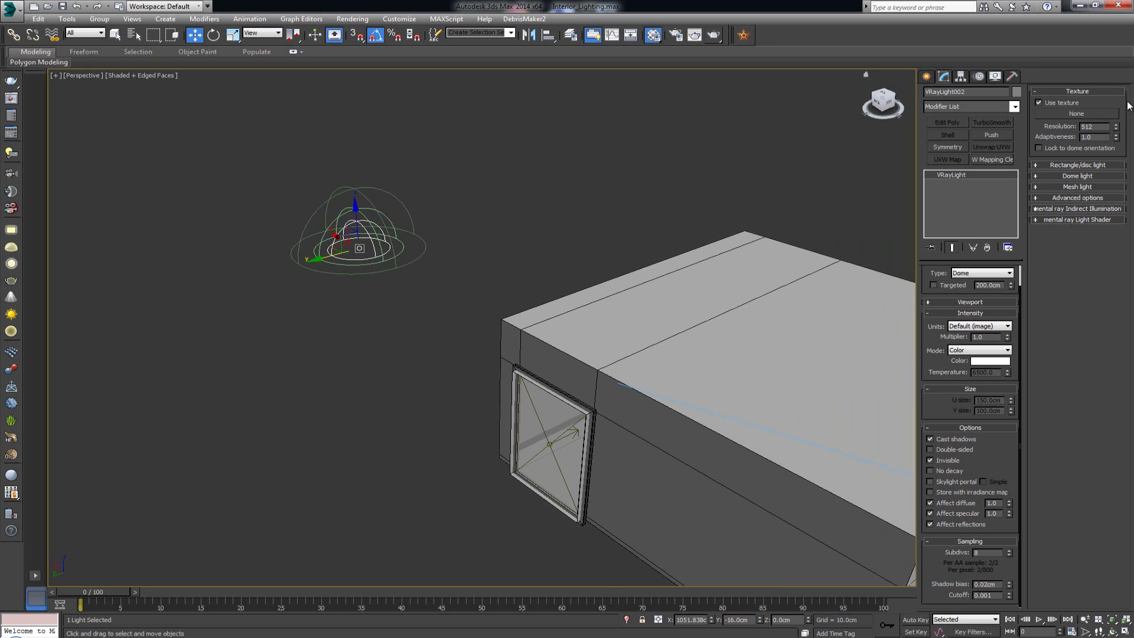
click(1082, 117)
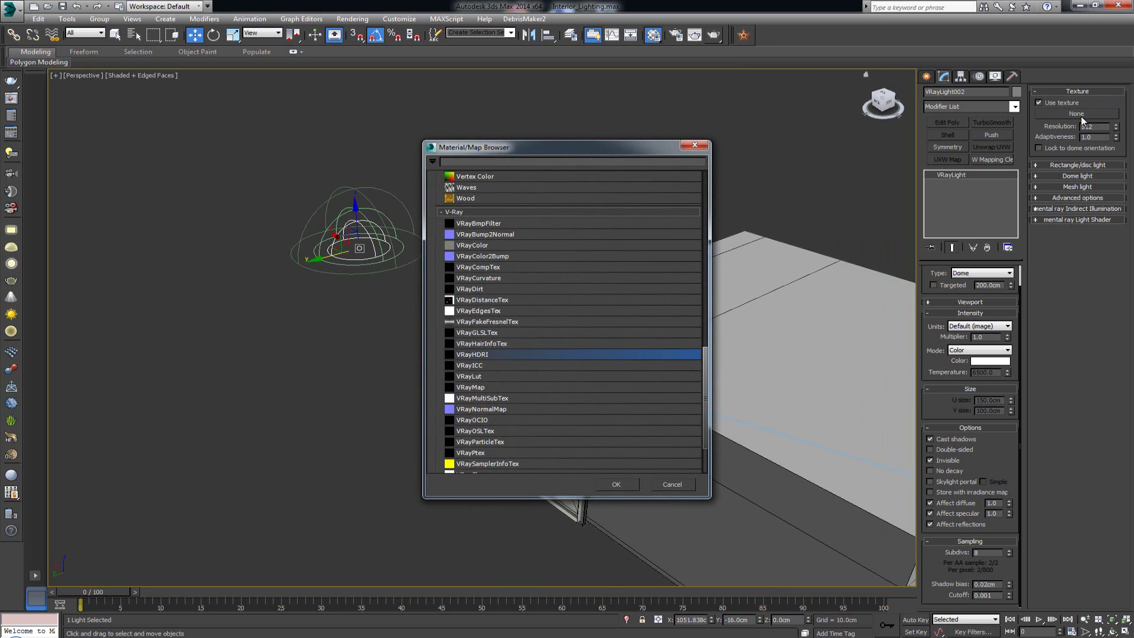
double_click(480, 355)
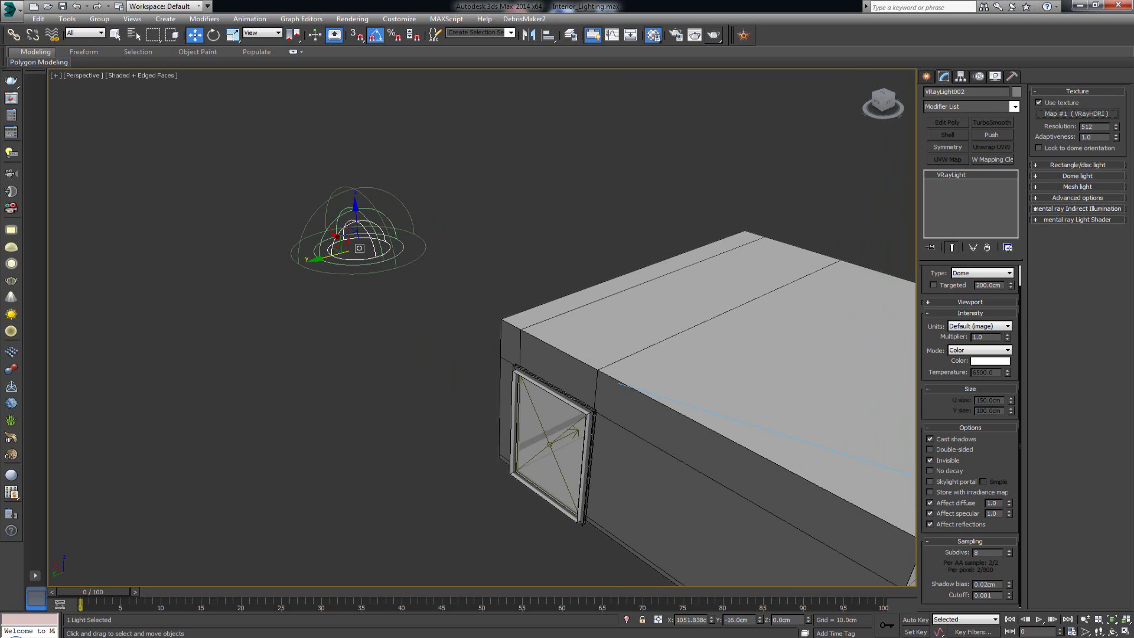
key(m)
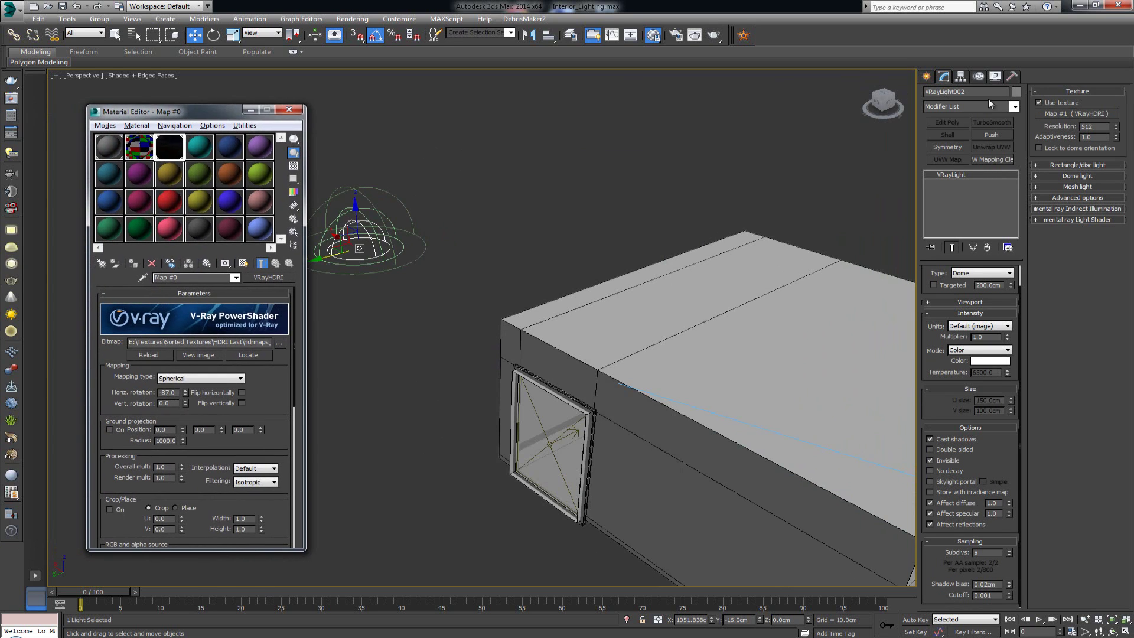
drag(1072, 114, 204, 152)
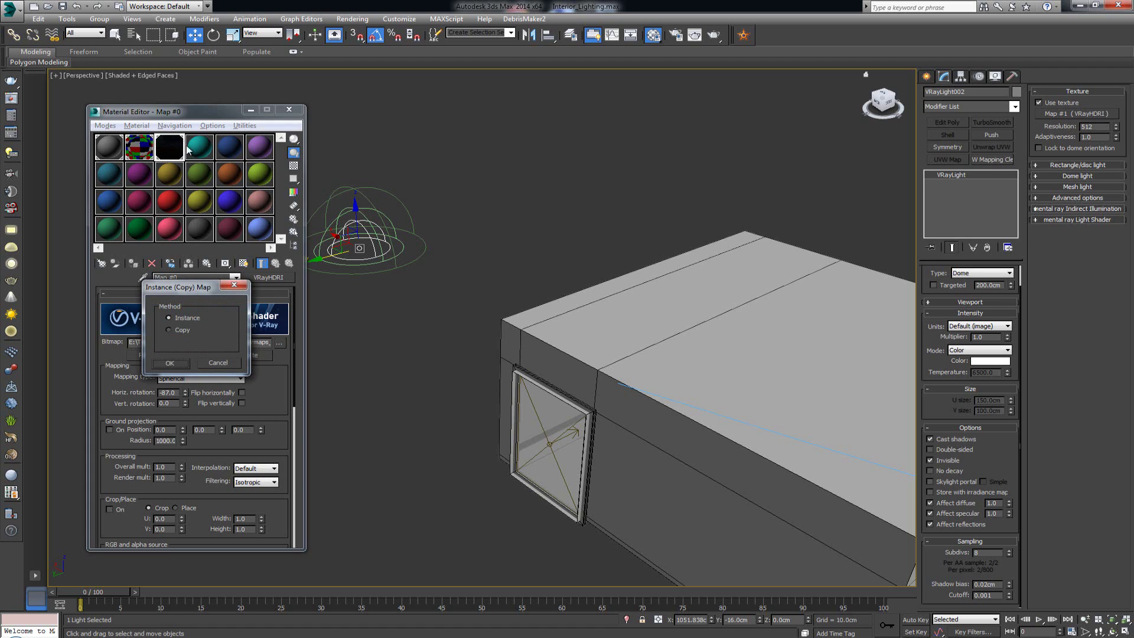
click(171, 363)
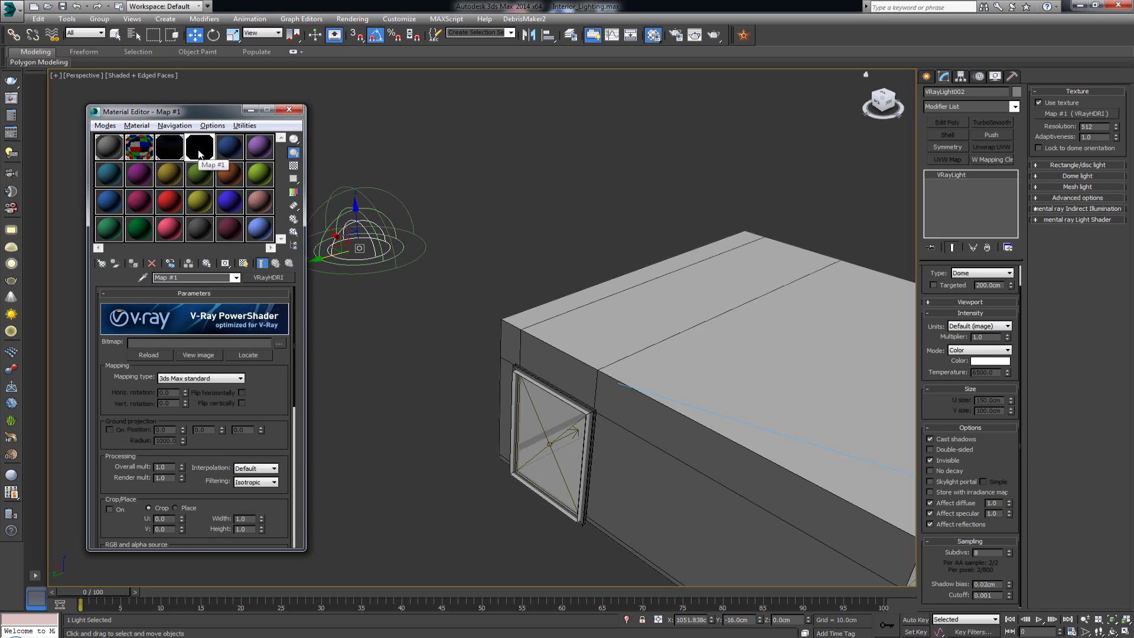
- Load the image hdrmaps_com_free_003_half from the HDRI Last folder into the dome light's HDRI map
click(279, 345)
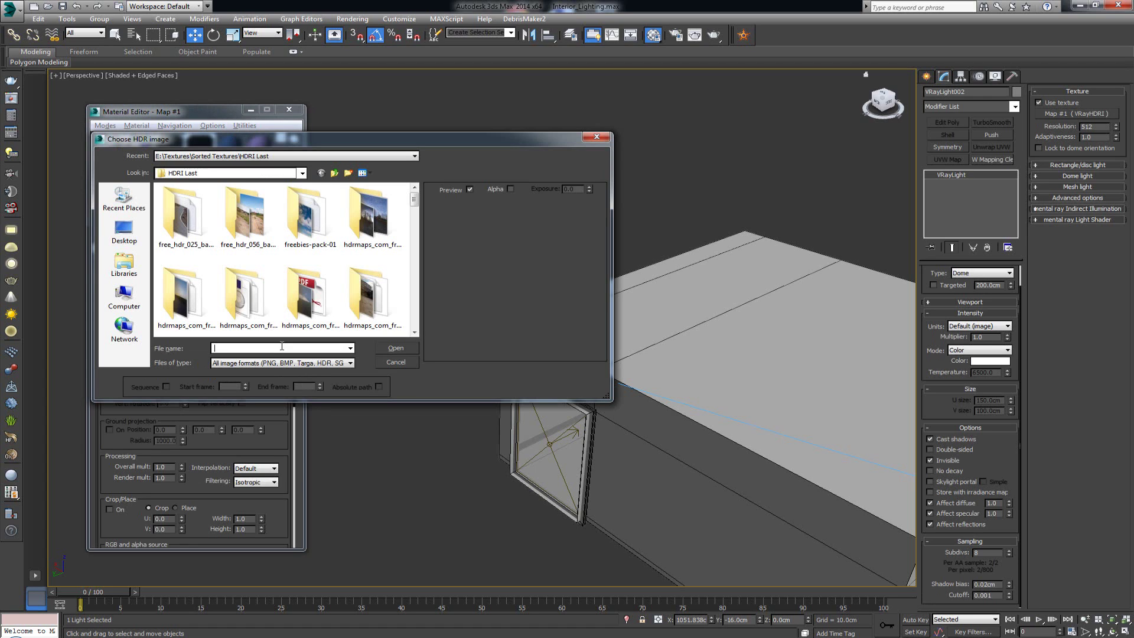
scroll(334, 242, down, 1)
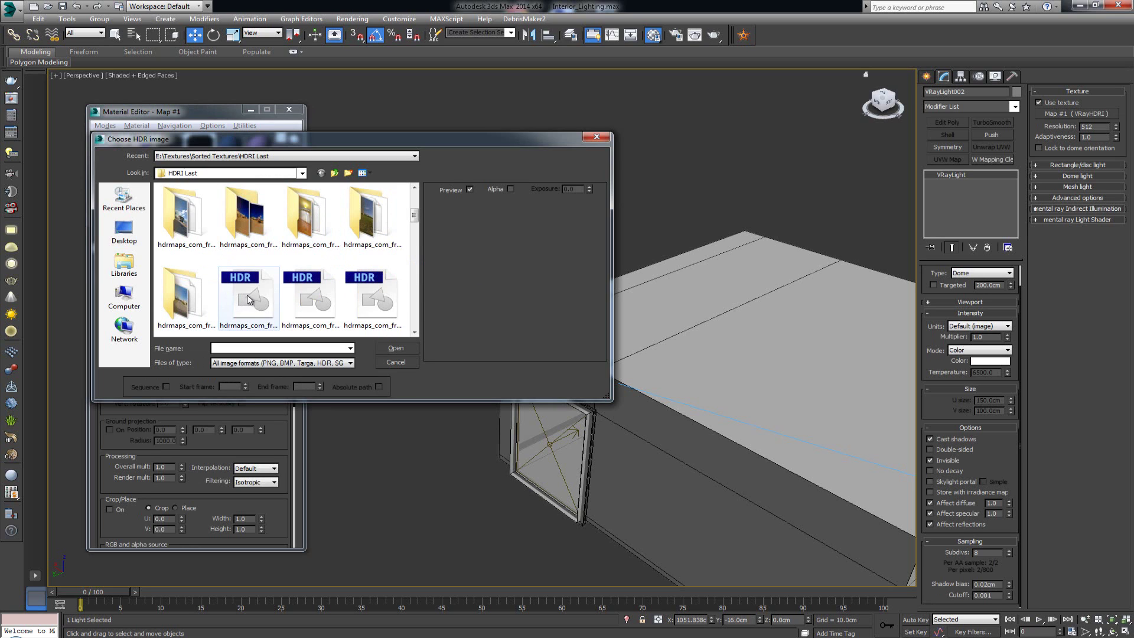
click(377, 299)
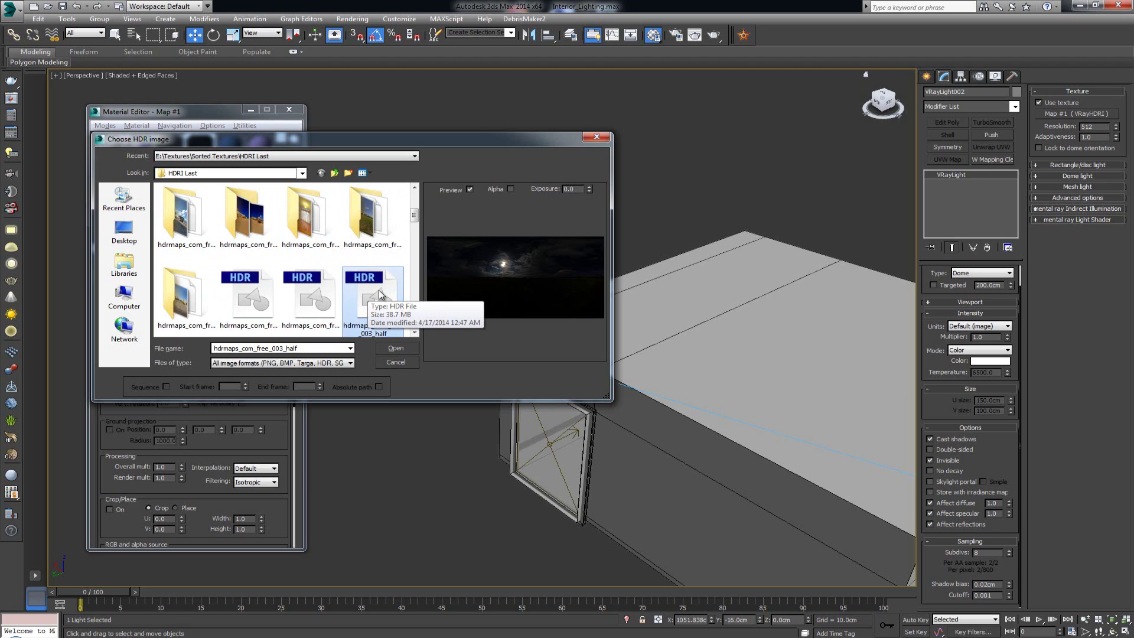
click(400, 349)
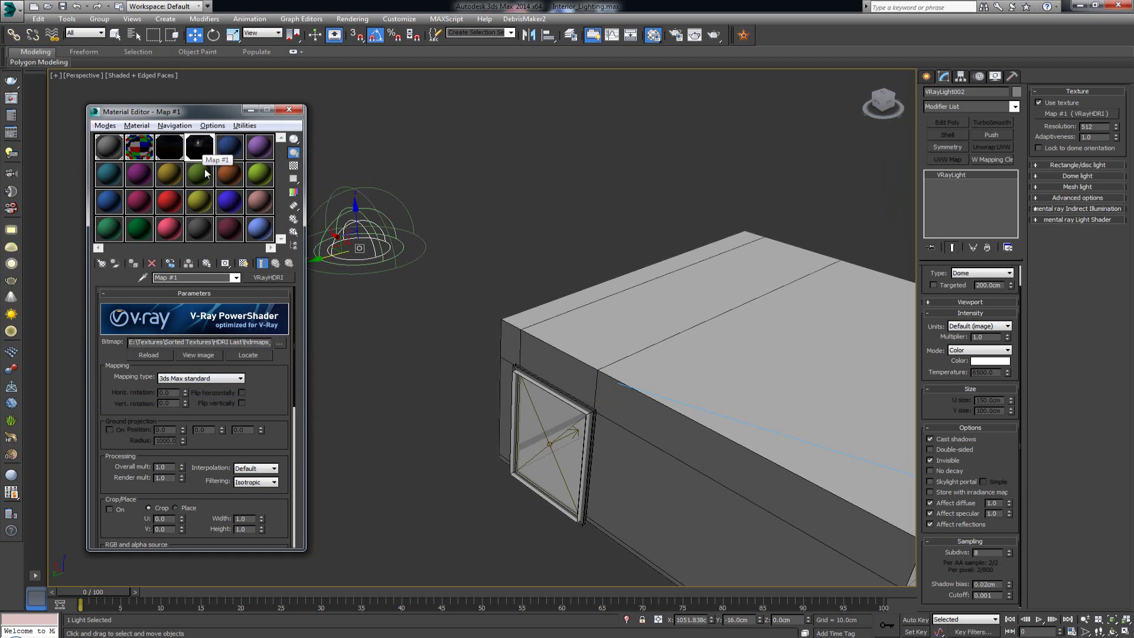
- Set the HDRI map's mapping type to Spherical and check the map in an enlarged preview
click(204, 381)
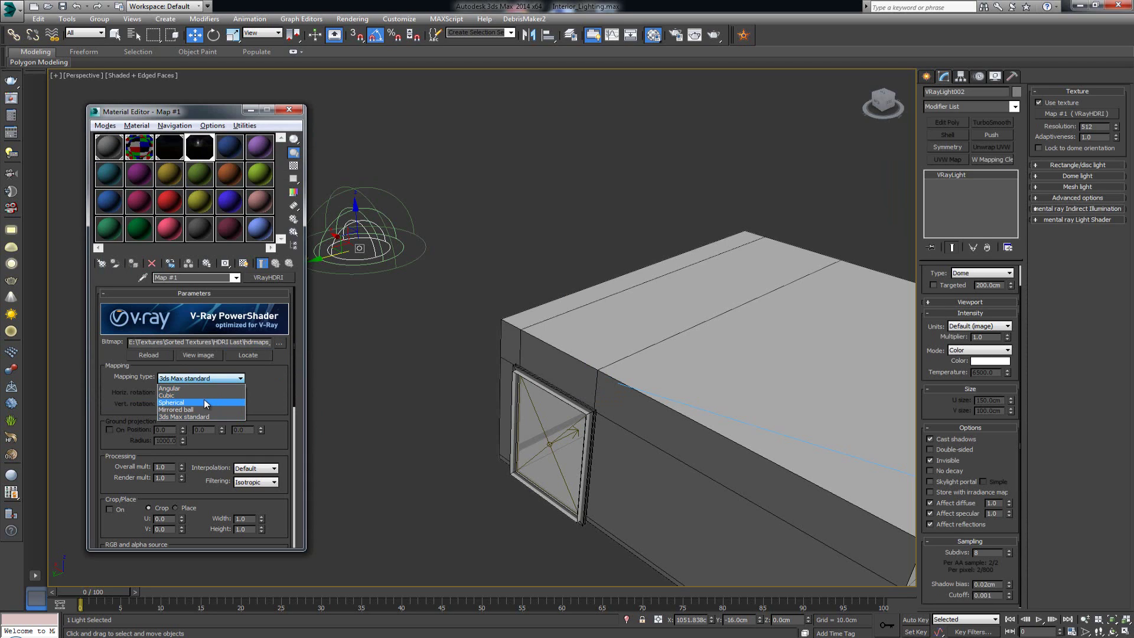
click(204, 402)
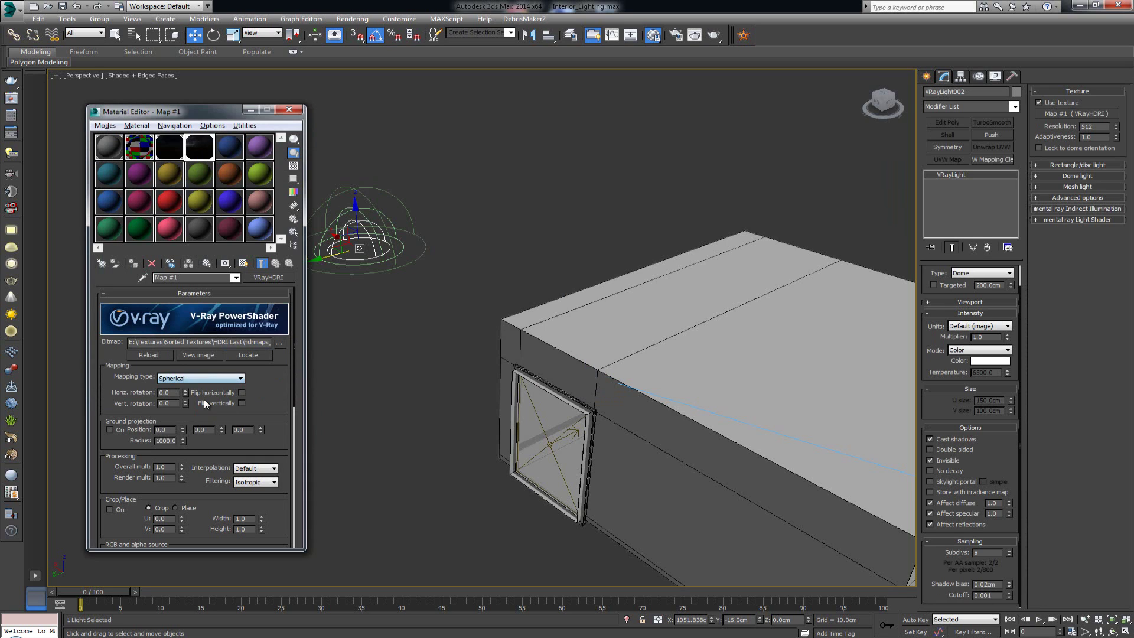
double_click(203, 153)
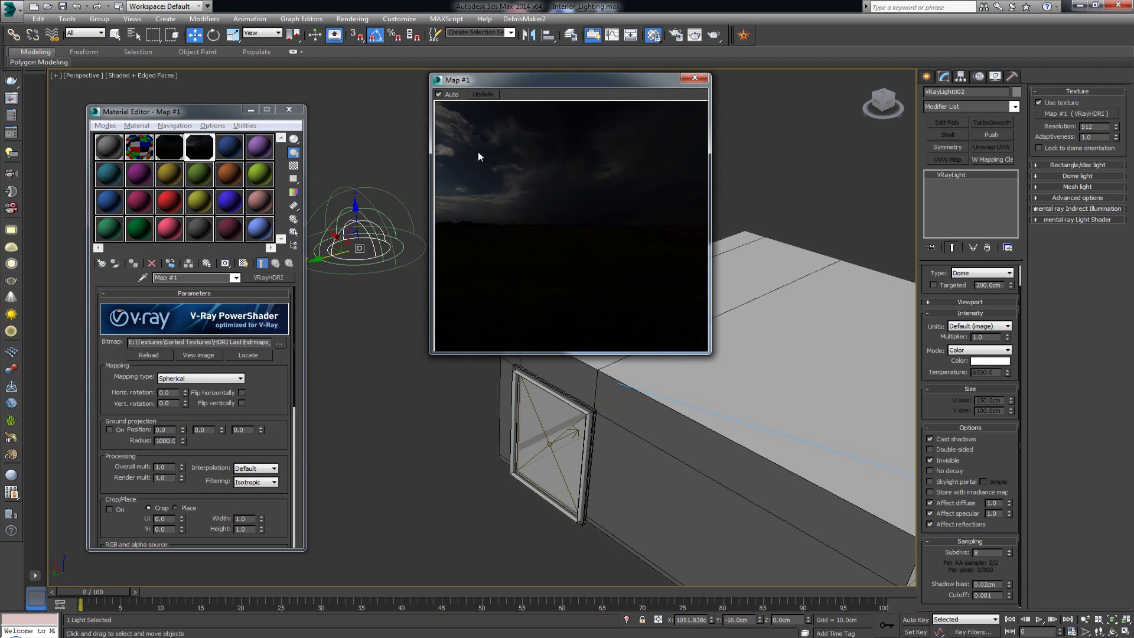
click(700, 80)
- Show safe frames in the Interior Camera view, test render it with the dome light, and close the frame buffer
alt+middle_drag(477, 345, 482, 335)
alt+middle_drag(474, 284, 469, 352)
scroll(471, 340, down, 3)
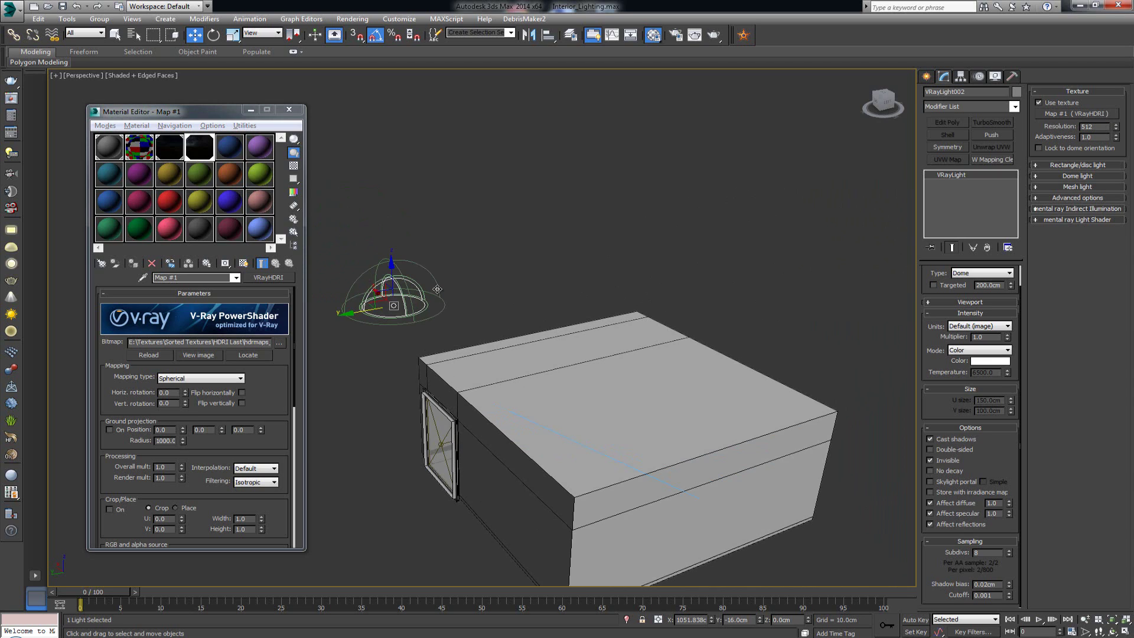
key(alt)
key(c)
click(289, 109)
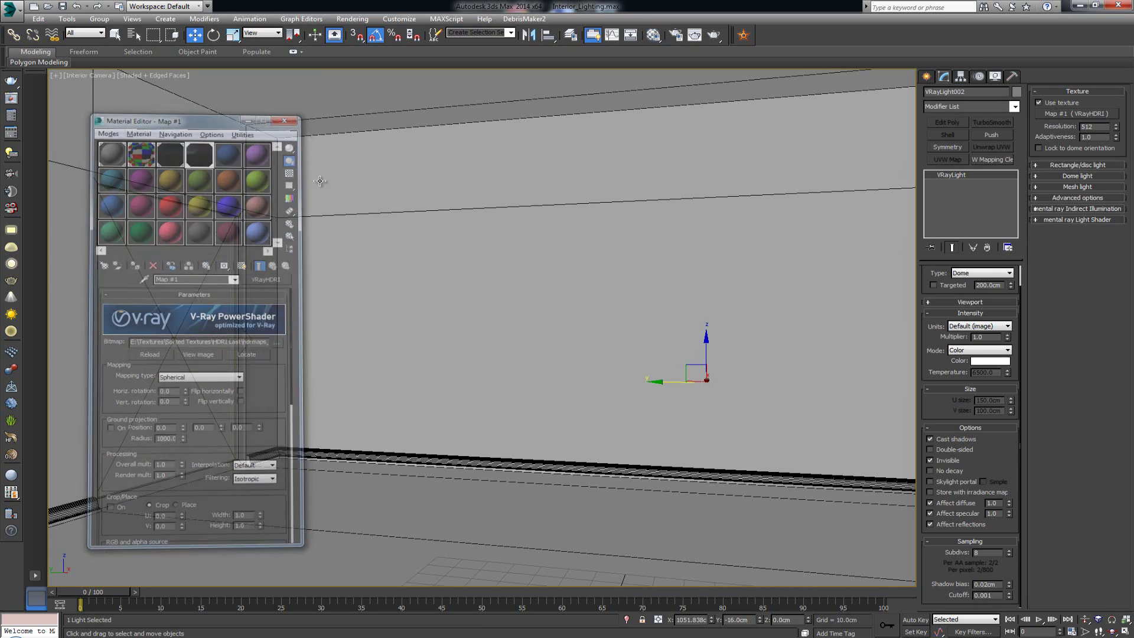
key(shift+f)
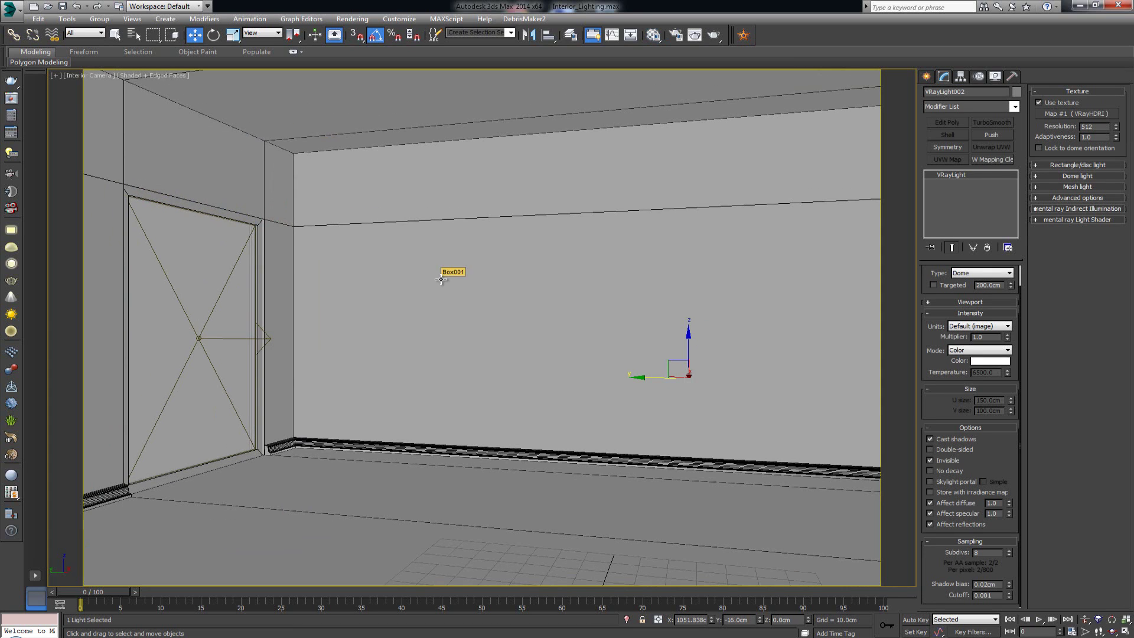
click(713, 36)
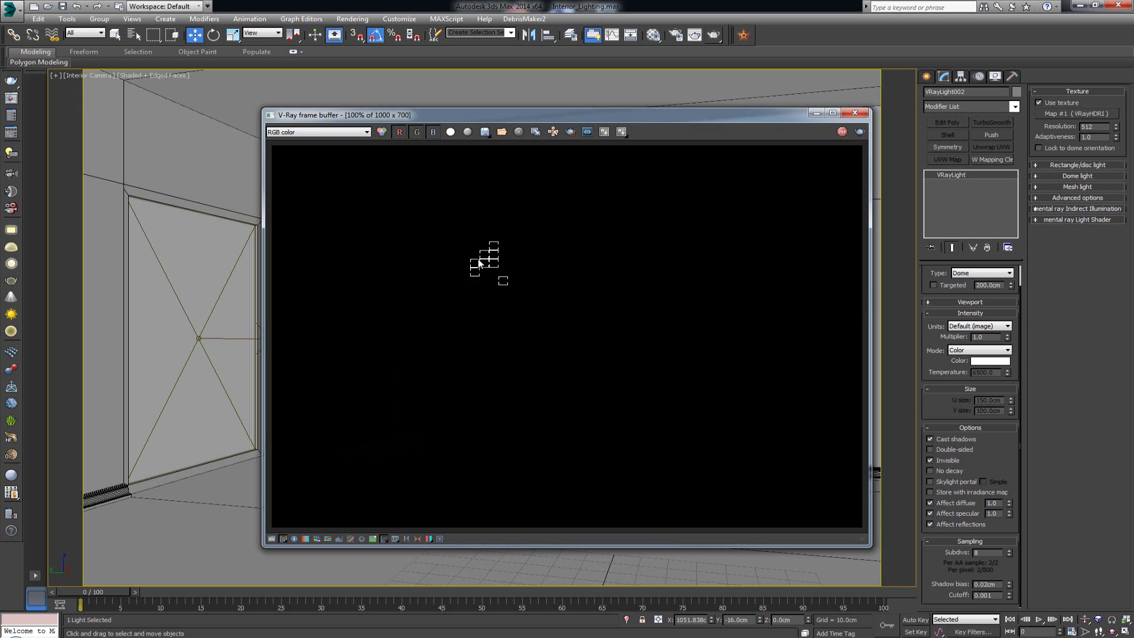
click(855, 113)
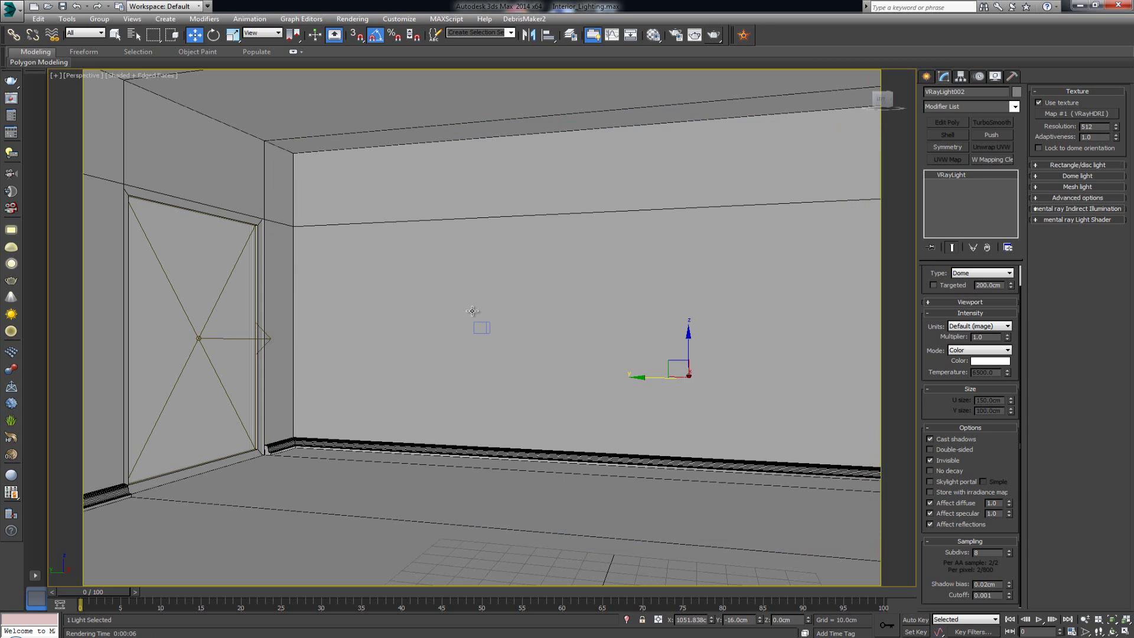
- In the perspective view, instance the dome light's HDRI map from the Material Editor into the environment map slot, and close both dialogs
key(p)
middle_drag(605, 335, 419, 314)
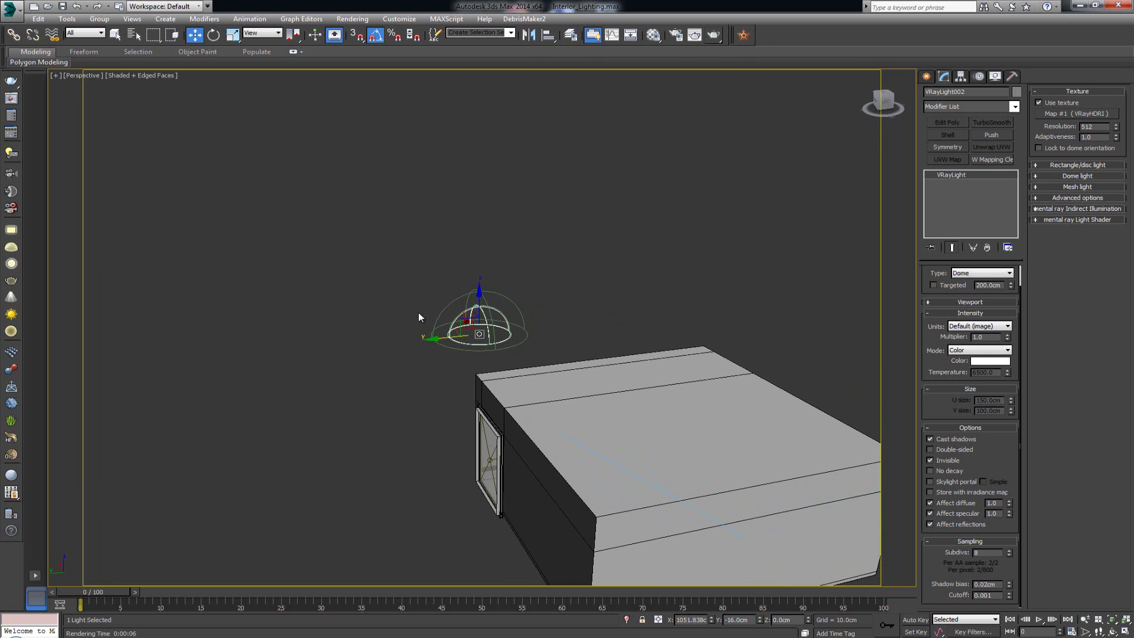
key(8)
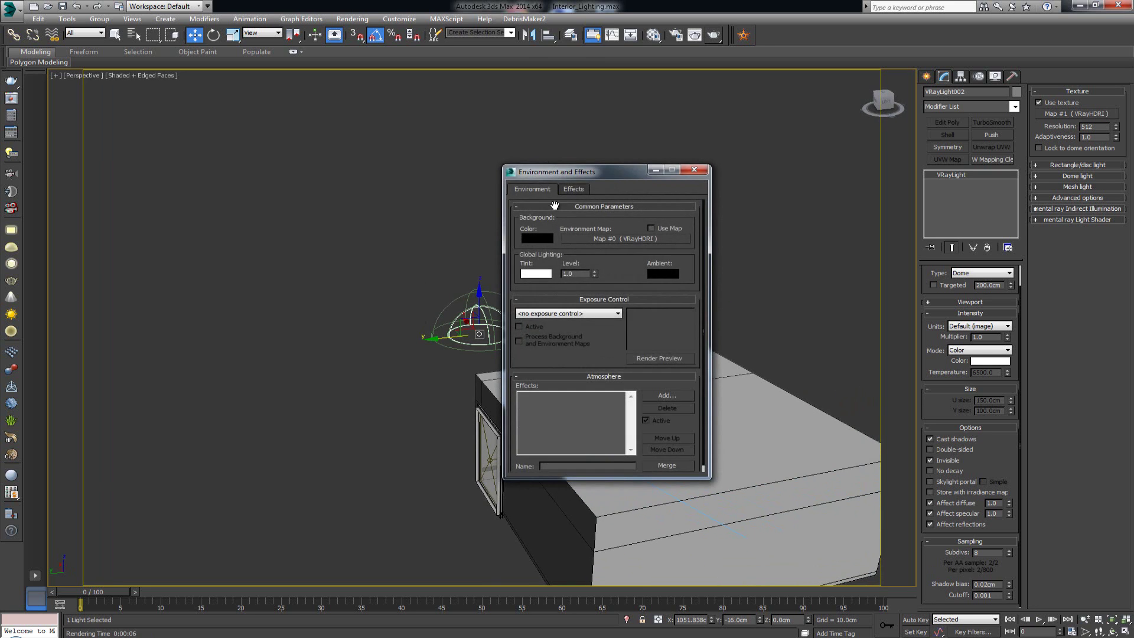
drag(605, 169, 241, 166)
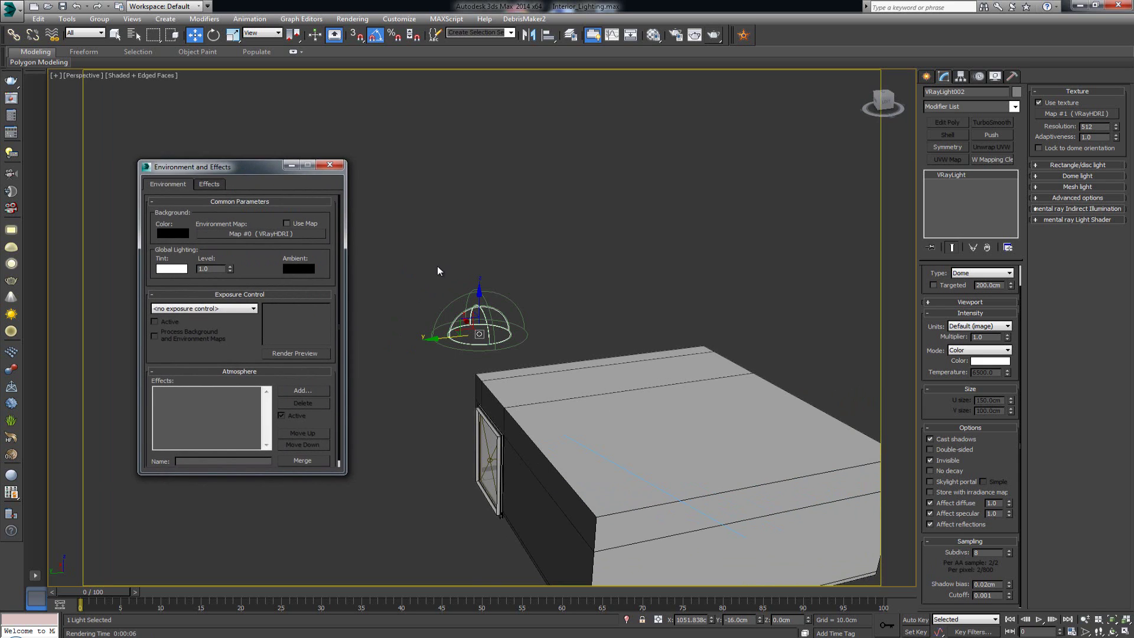
key(m)
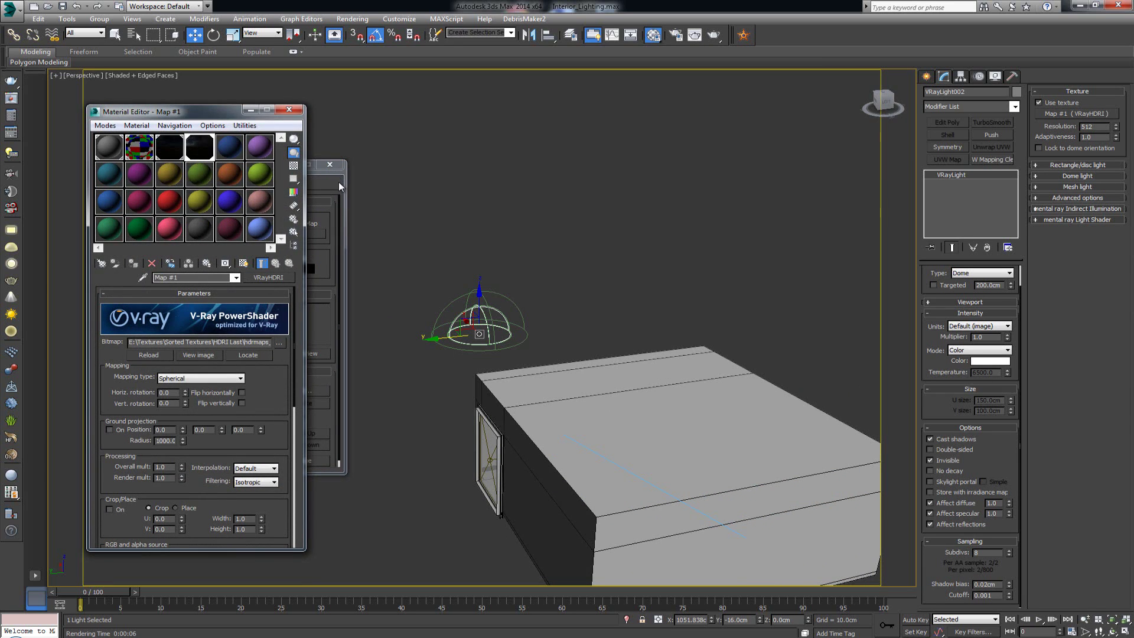
click(340, 186)
drag(256, 167, 460, 116)
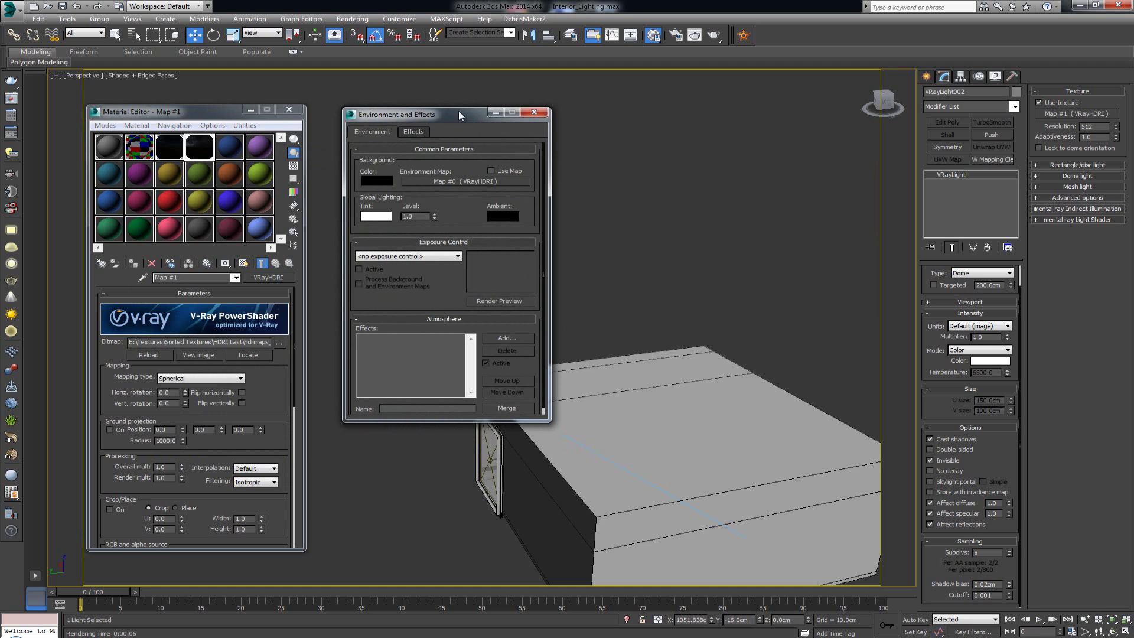
click(537, 112)
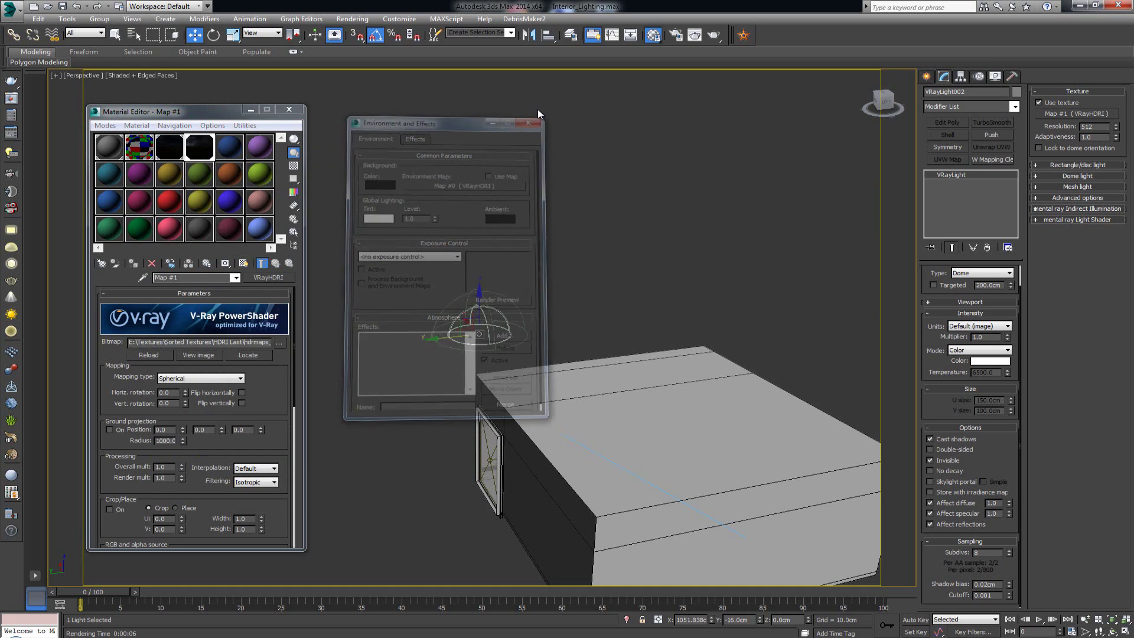
key(8)
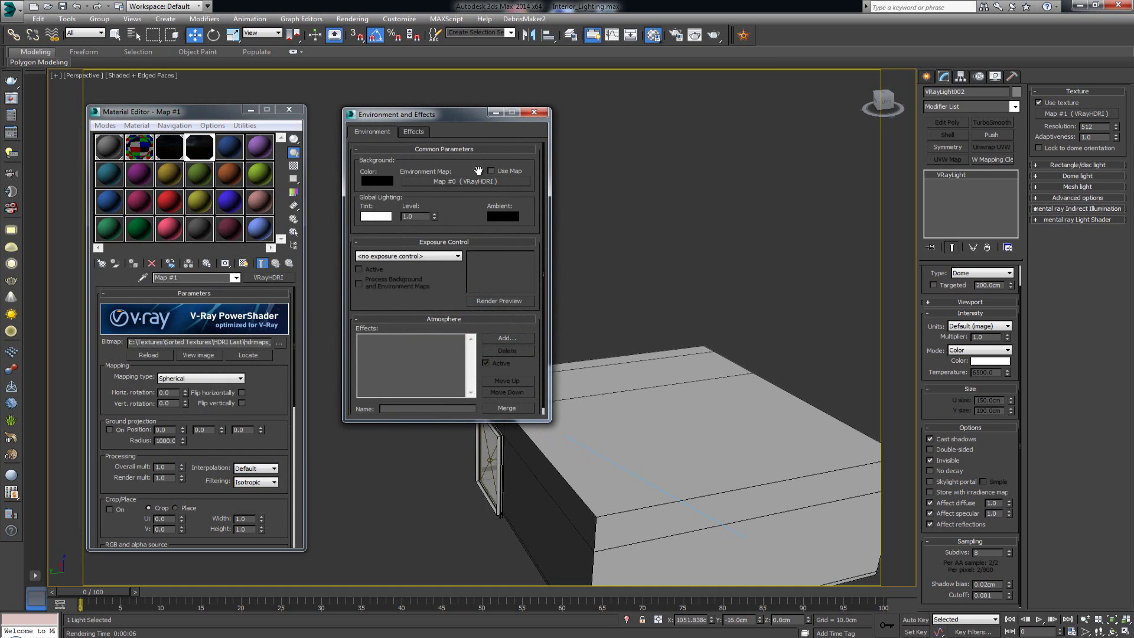
drag(201, 151, 463, 182)
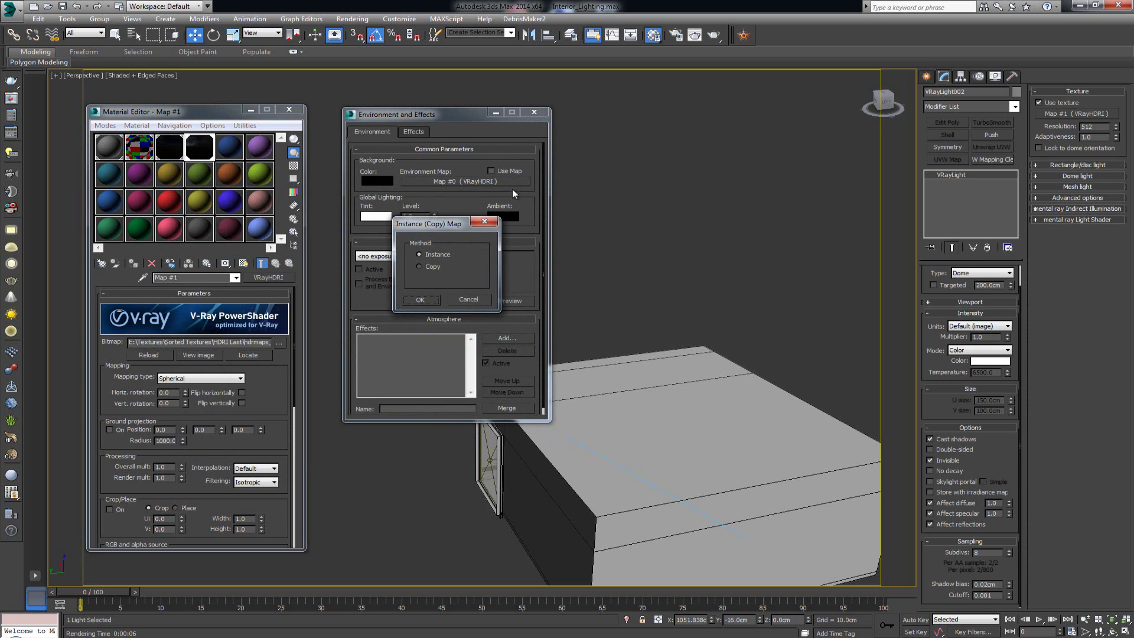
click(435, 303)
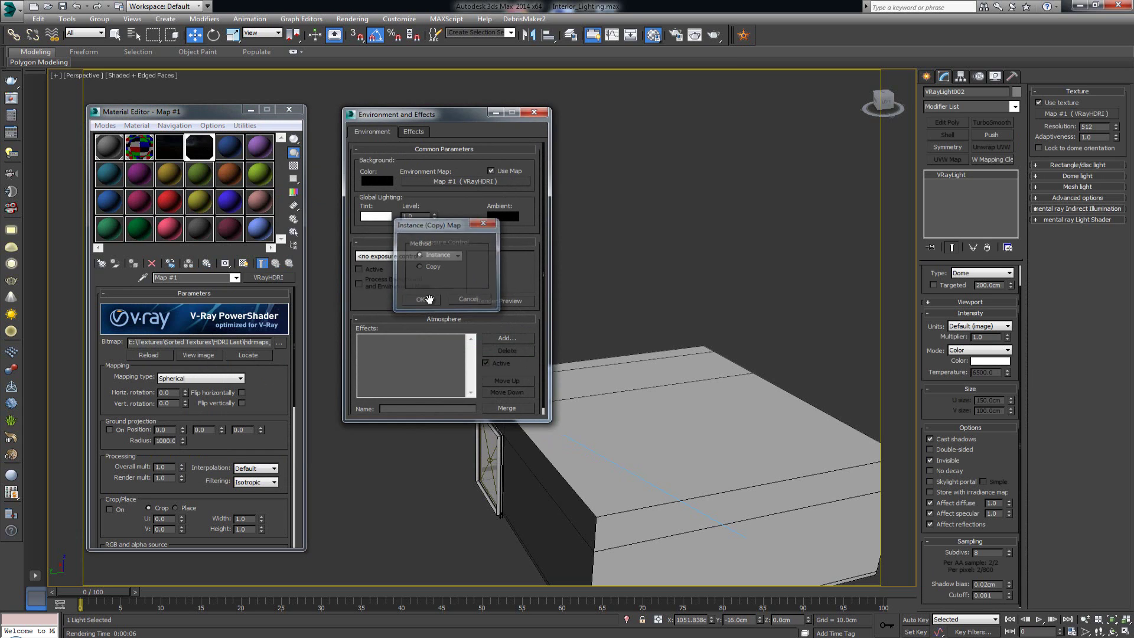
click(534, 112)
click(288, 111)
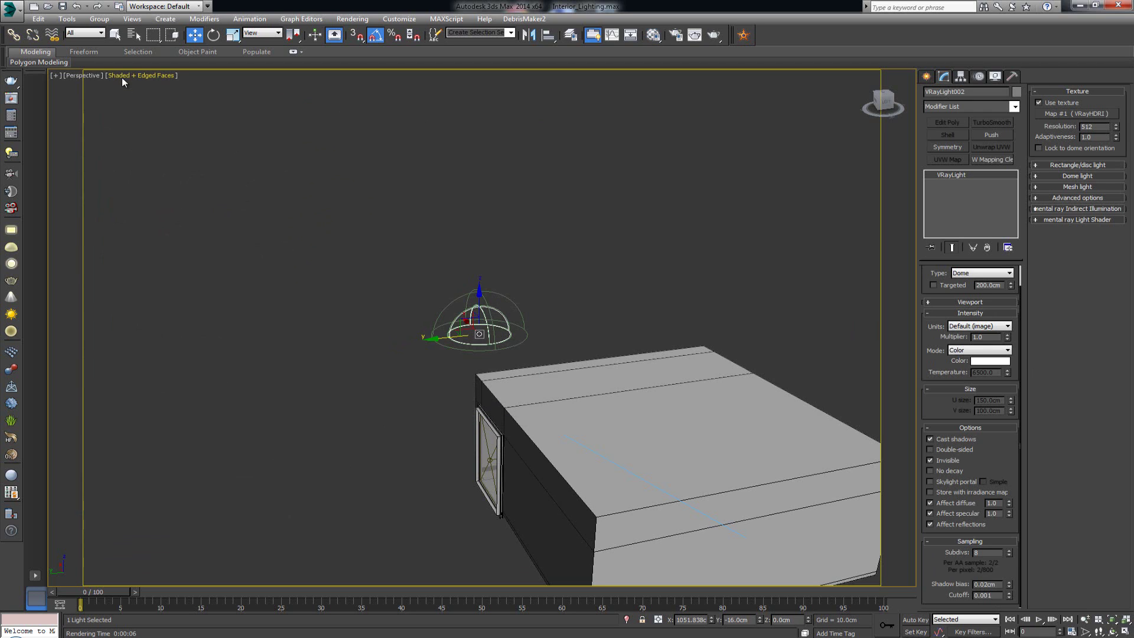
- Set the perspective viewport background to Environment Background and orbit around the room to check the HDRI surroundings
click(153, 75)
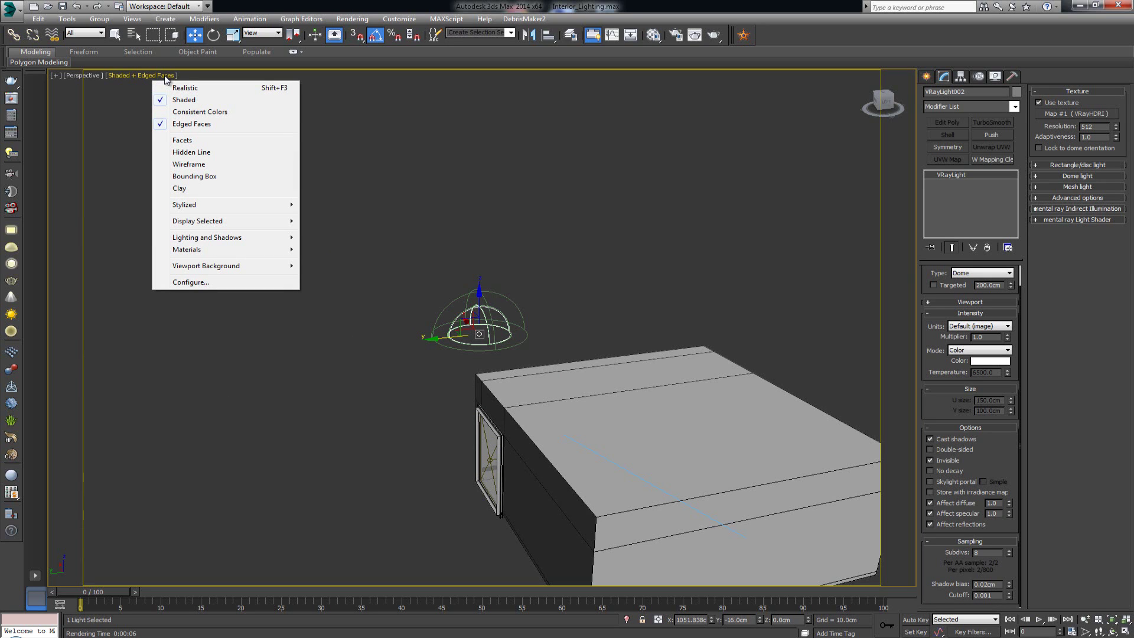
mouse_move(247, 271)
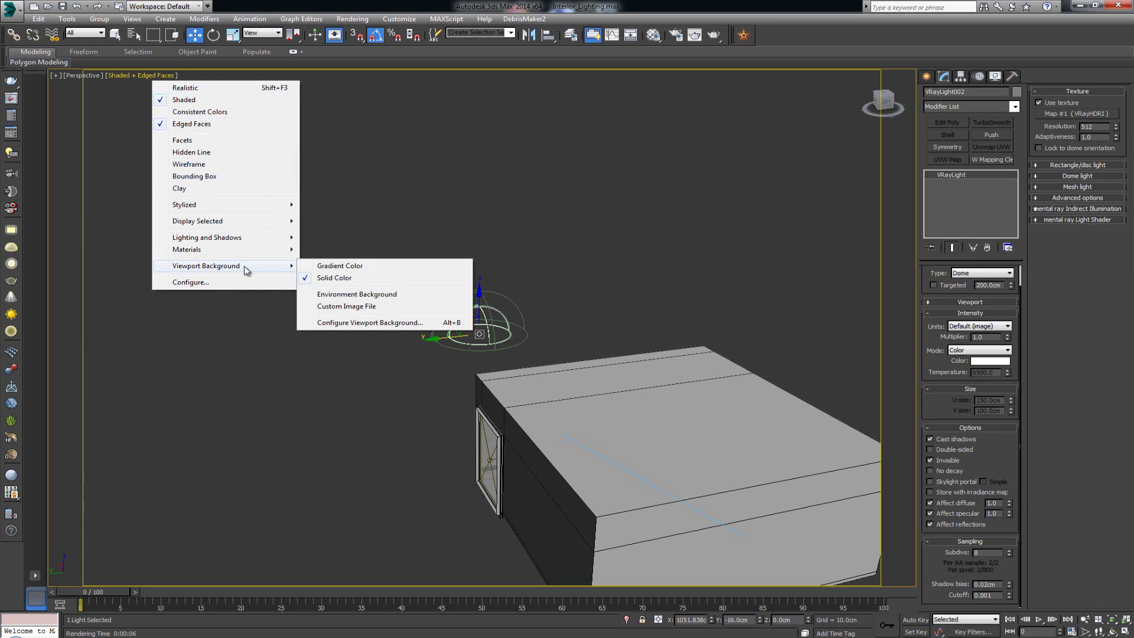
click(360, 299)
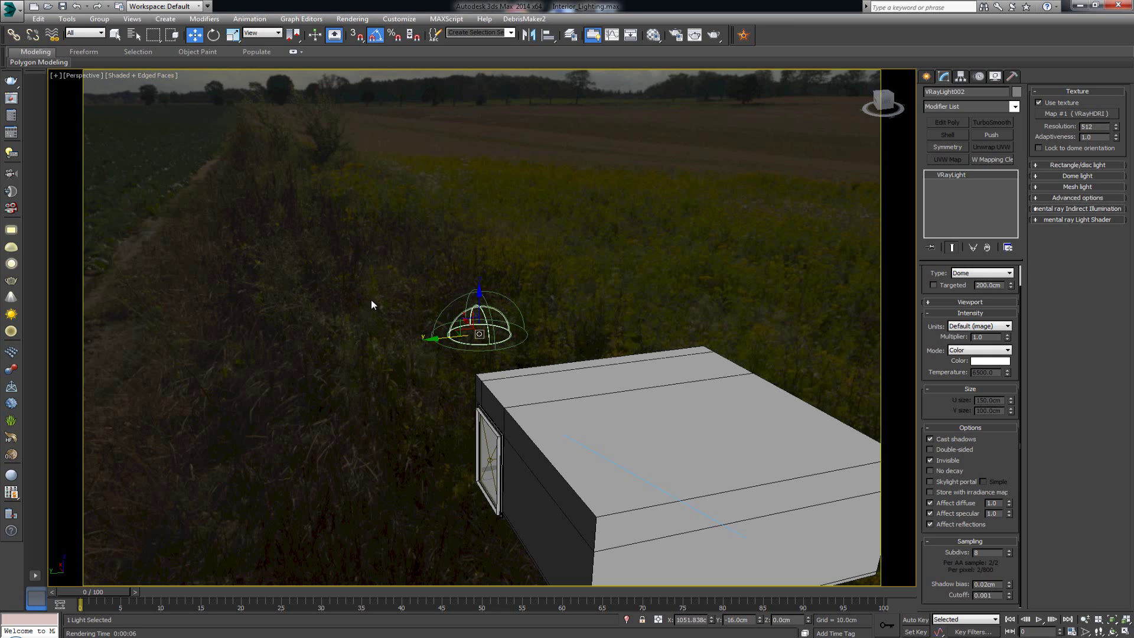
alt+middle_drag(371, 300, 429, 156)
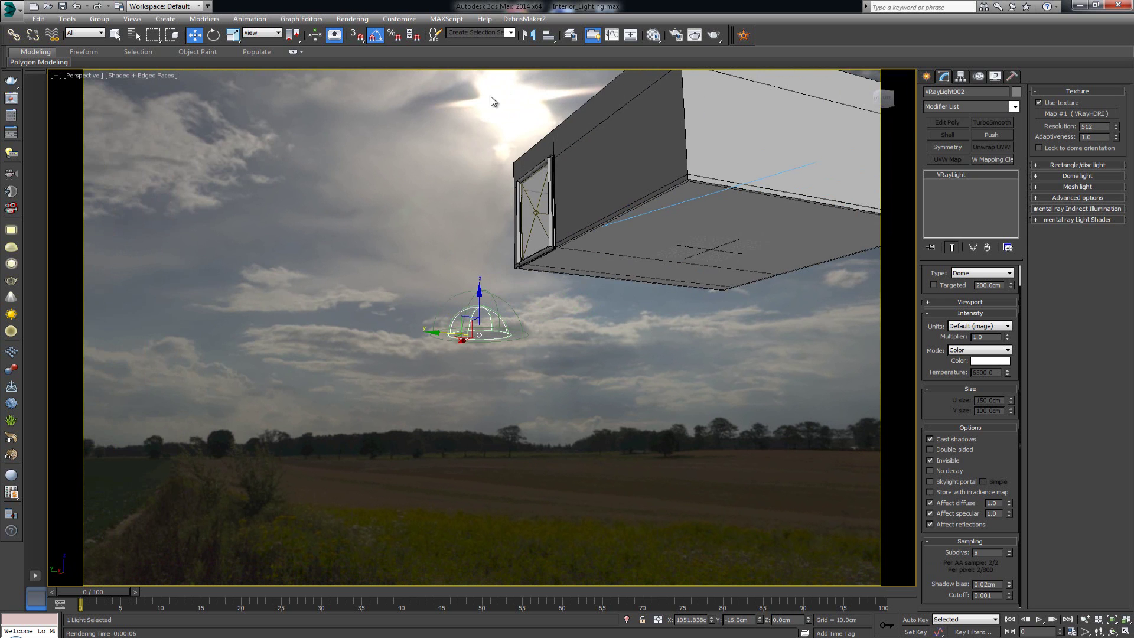
alt+middle_drag(509, 114, 508, 144)
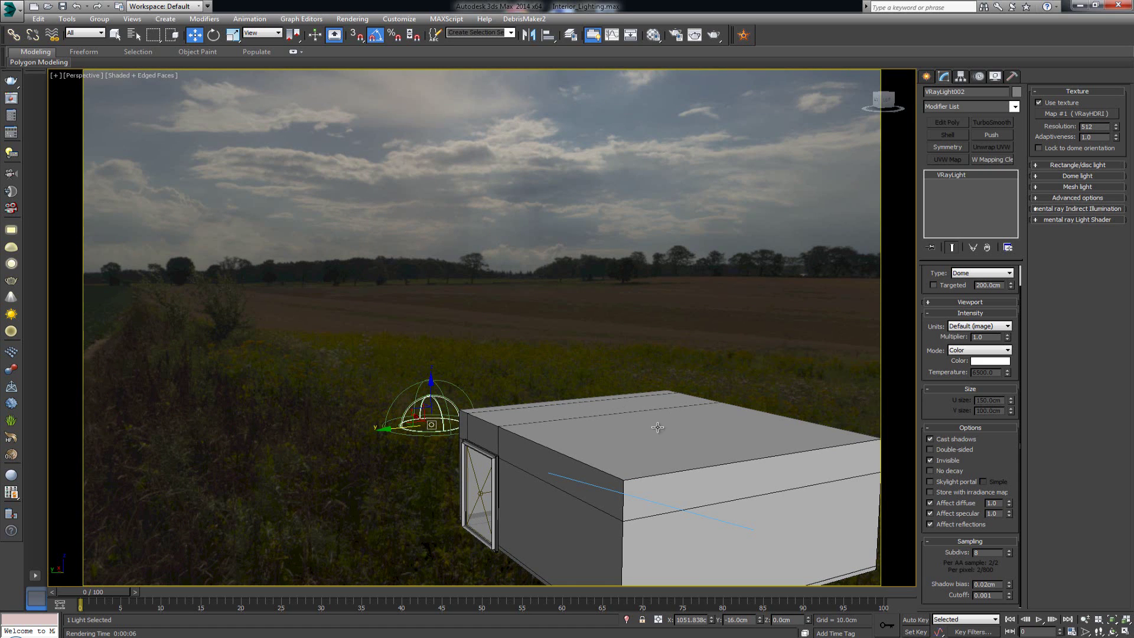
alt+middle_drag(604, 428, 443, 373)
scroll(508, 408, down, 5)
- Set the HDRI map's horizontal rotation to -85 so the sun sits elsewhere relative to the room, and close the Material Editor
key(m)
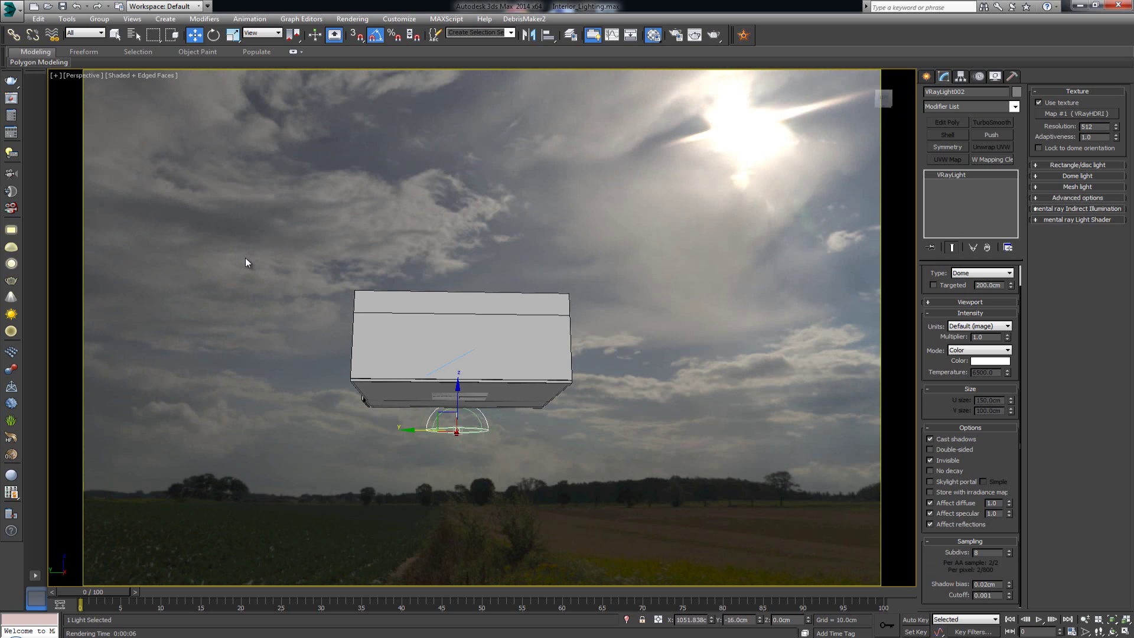
drag(133, 116, 203, 107)
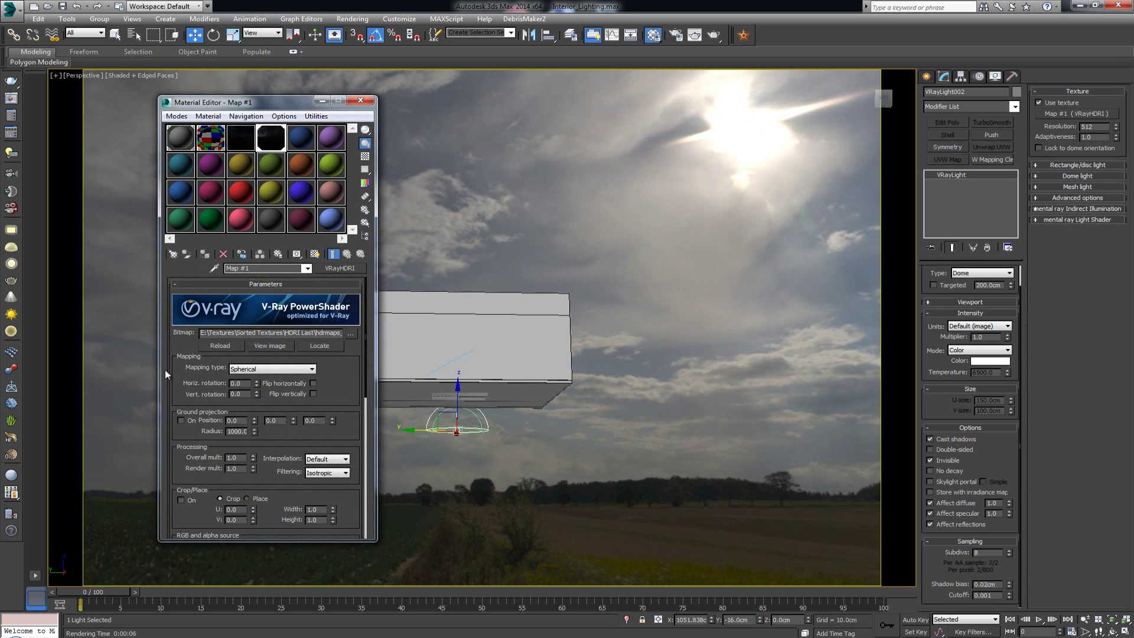
drag(257, 385, 256, 426)
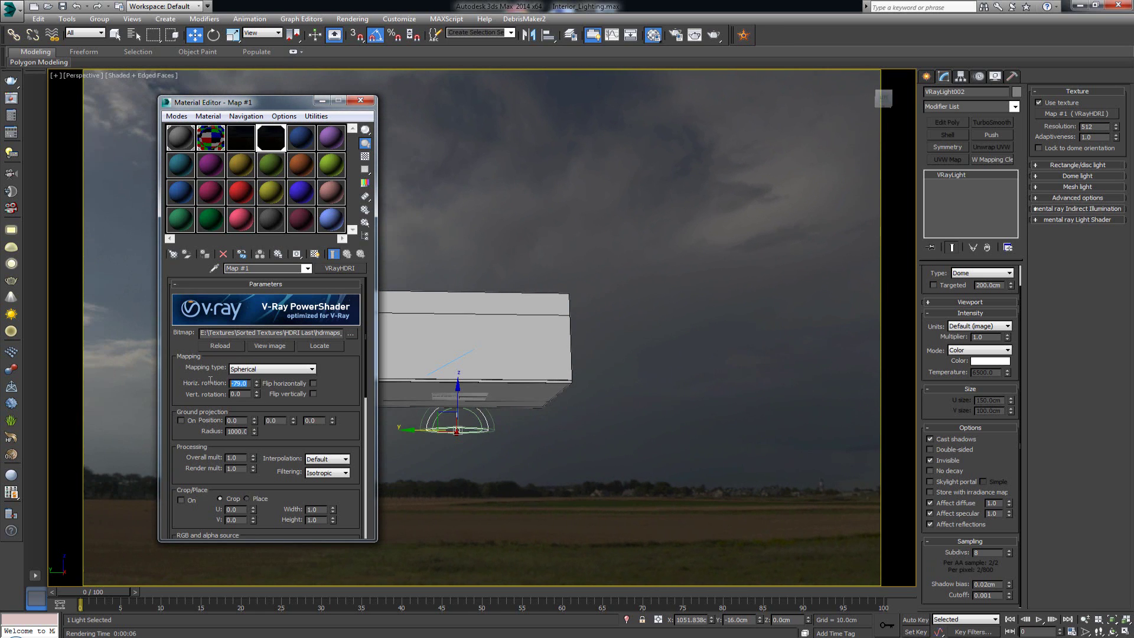
key(Return)
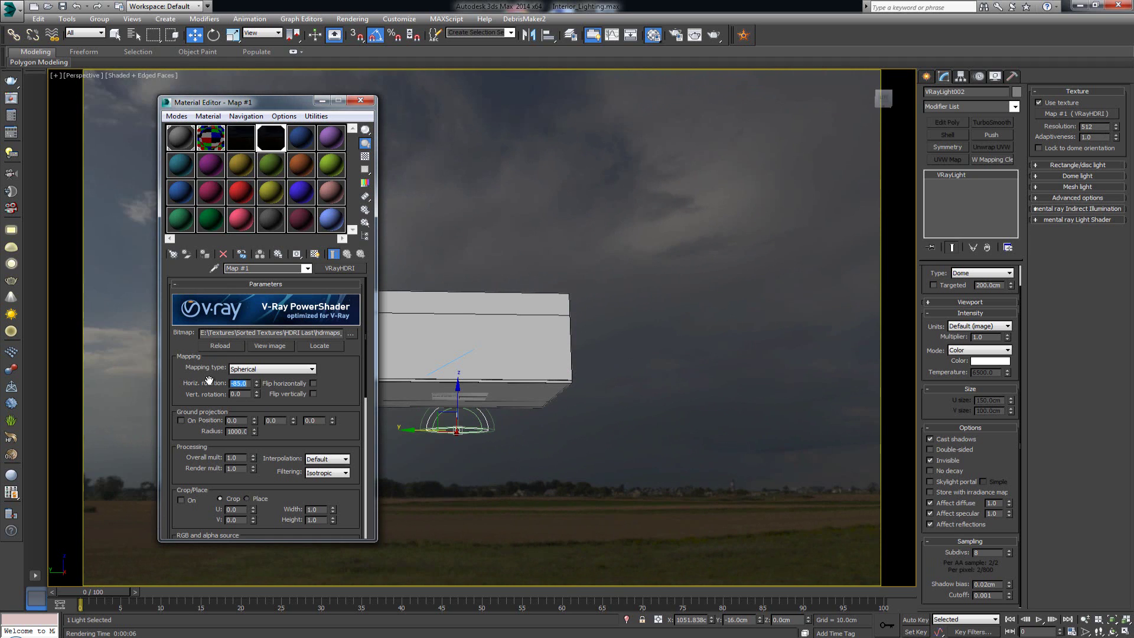
alt+middle_drag(516, 361, 494, 355)
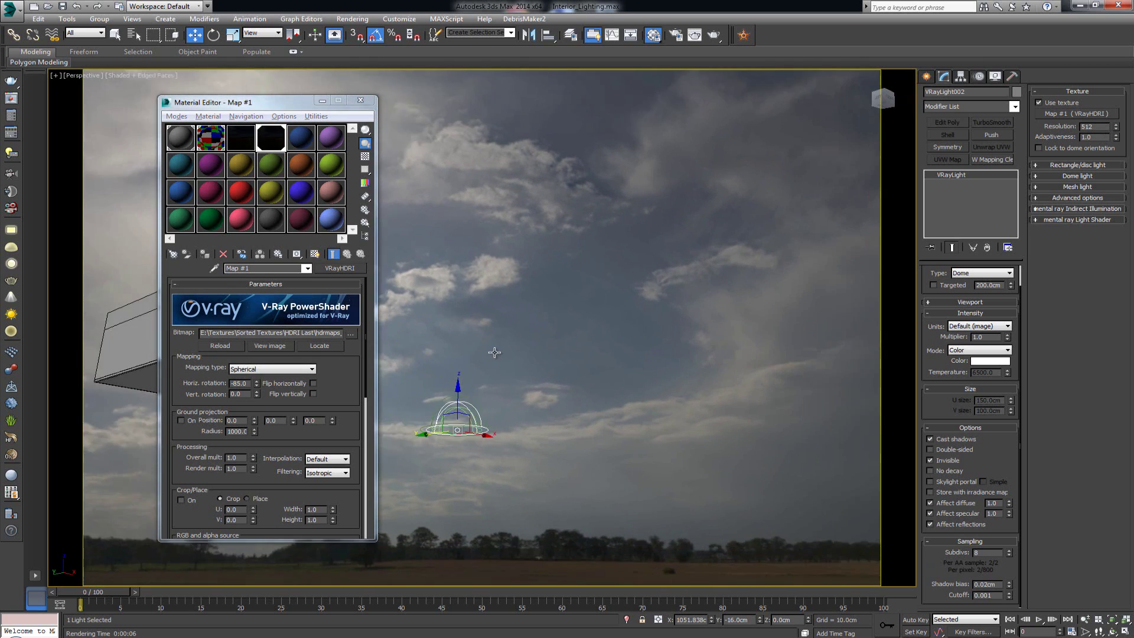
click(360, 100)
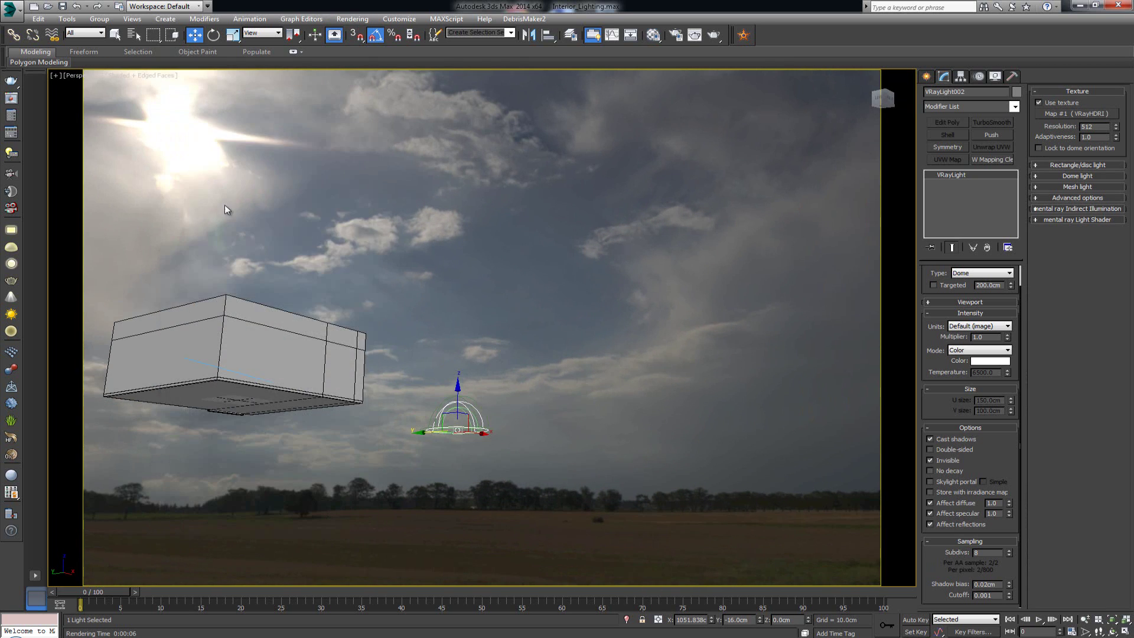
- Check the rotated background around the room and test render the Interior Camera view
alt+middle_drag(185, 134, 366, 300)
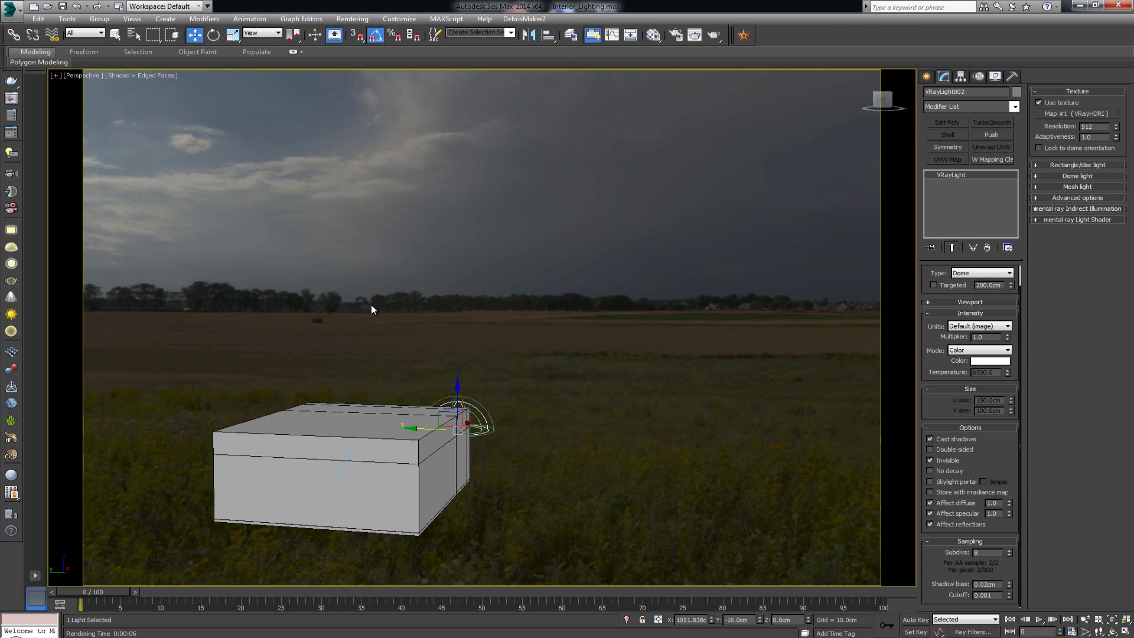
key(c)
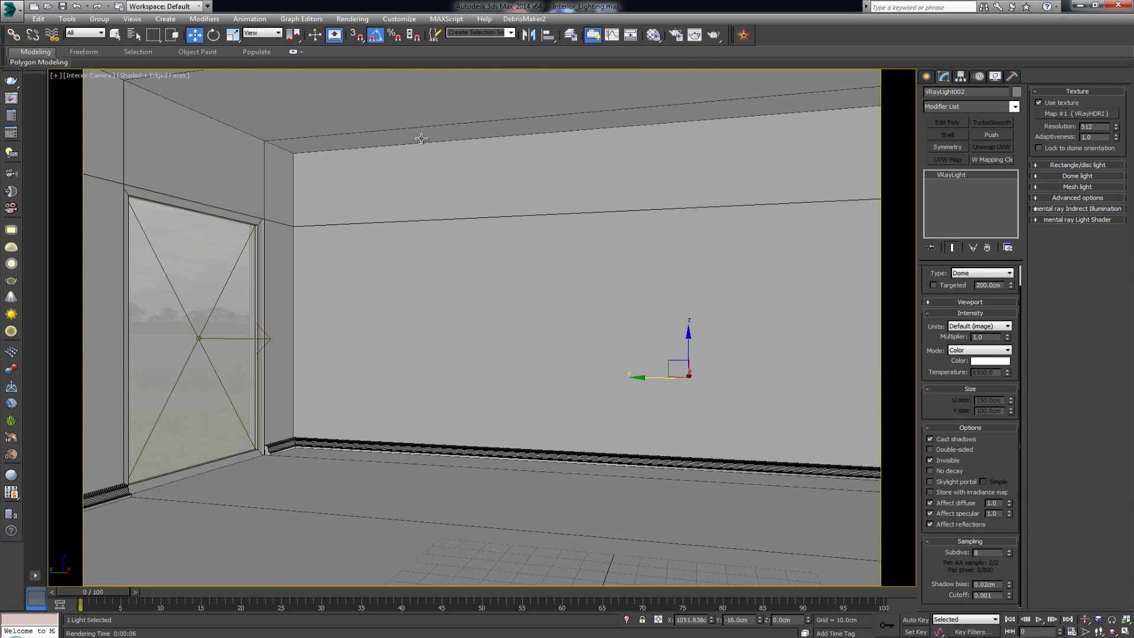
click(714, 34)
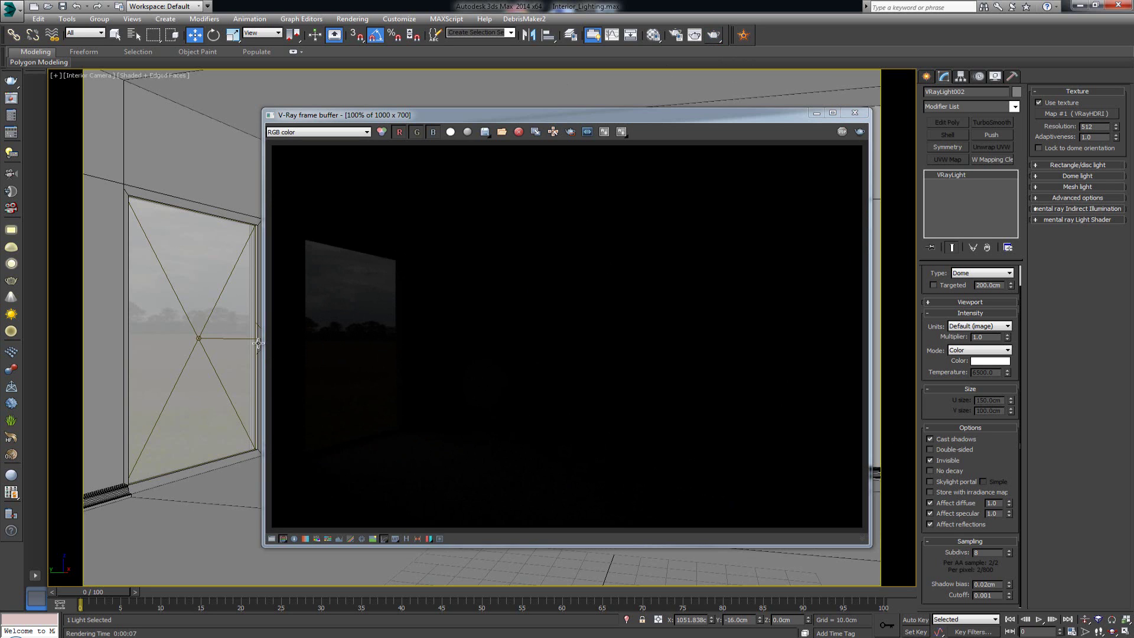
- Set the HDRI map's overall multiplier to 3 and its render multiplier to 50, and render the camera view again
key(m)
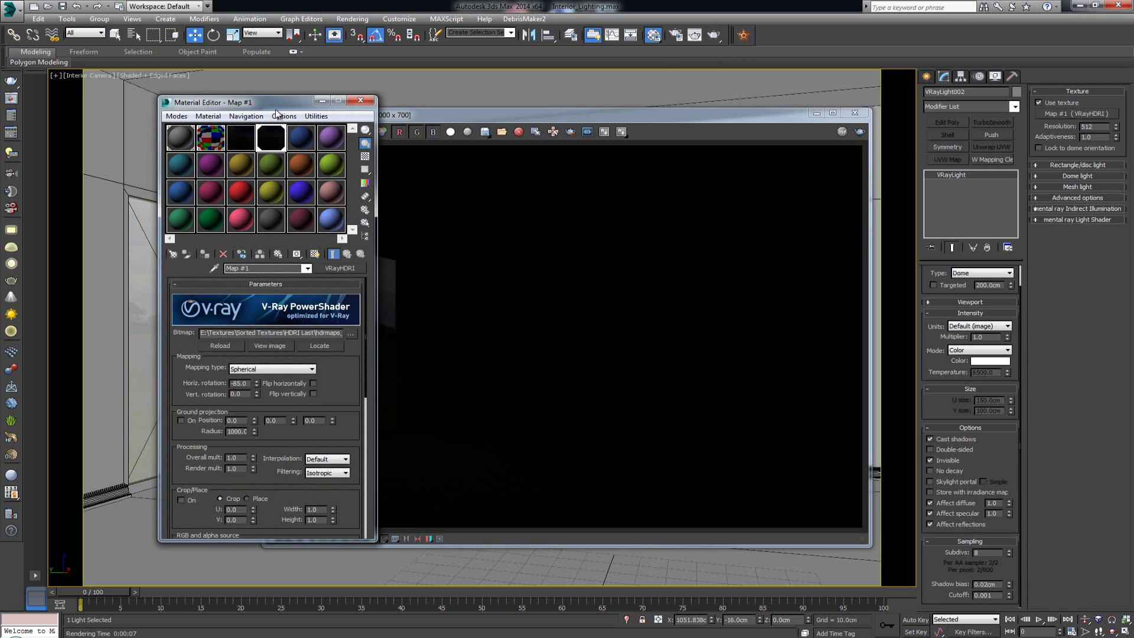
drag(276, 105, 175, 104)
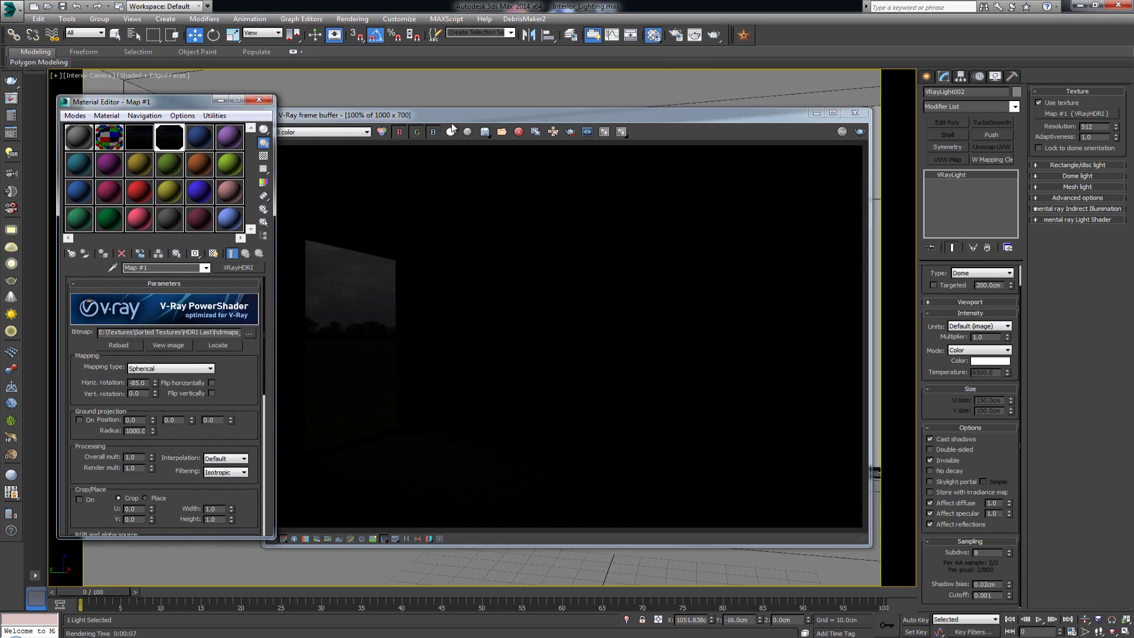
drag(486, 112, 512, 99)
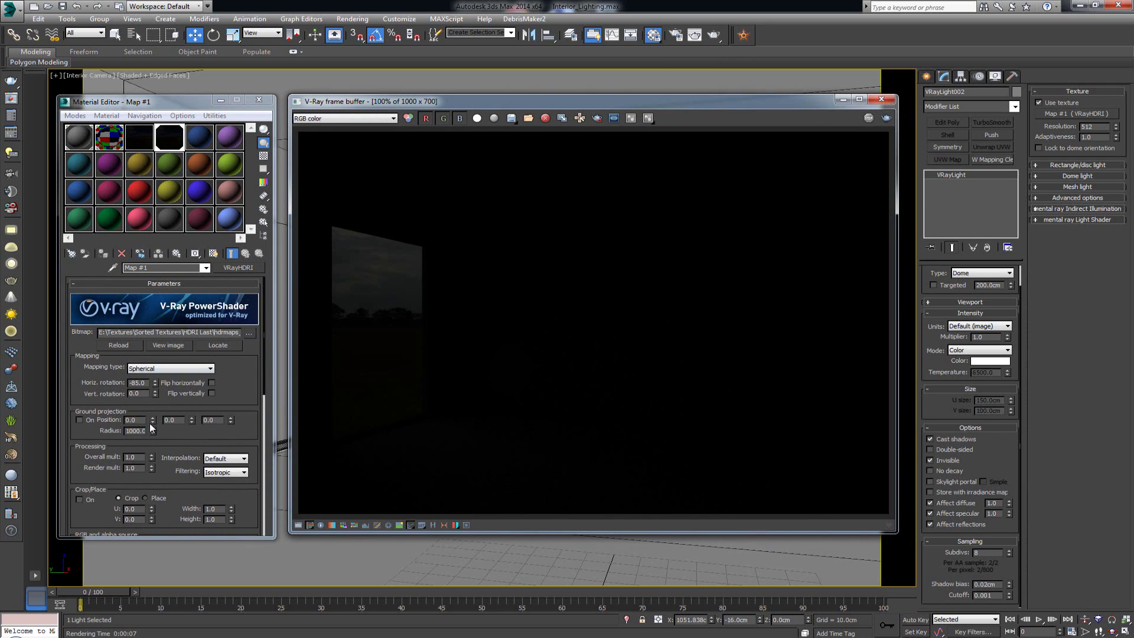
click(139, 458)
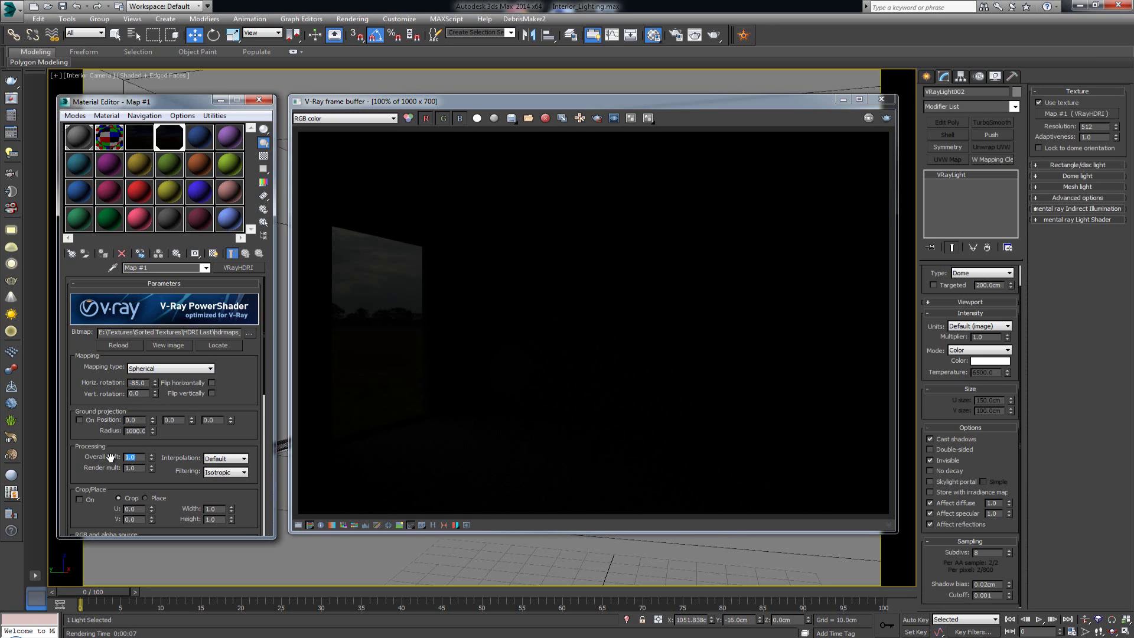
key(Return)
text(50)
key(Return)
click(888, 119)
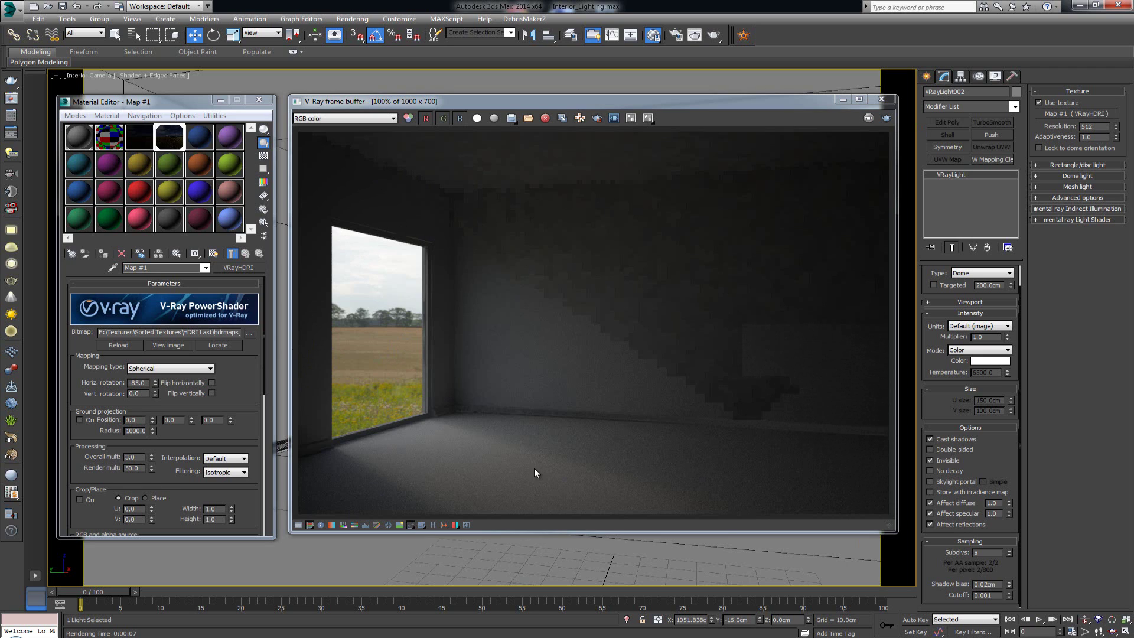
- Disable the environment map, turn off the dome light's Invisible option, and test render the room
key(8)
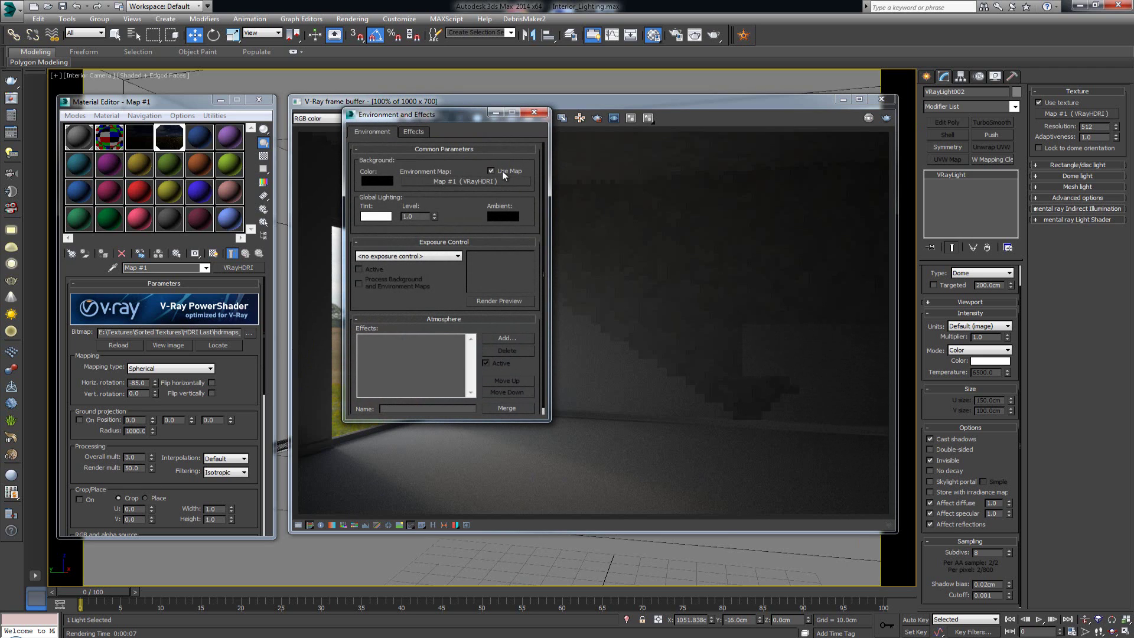
click(535, 113)
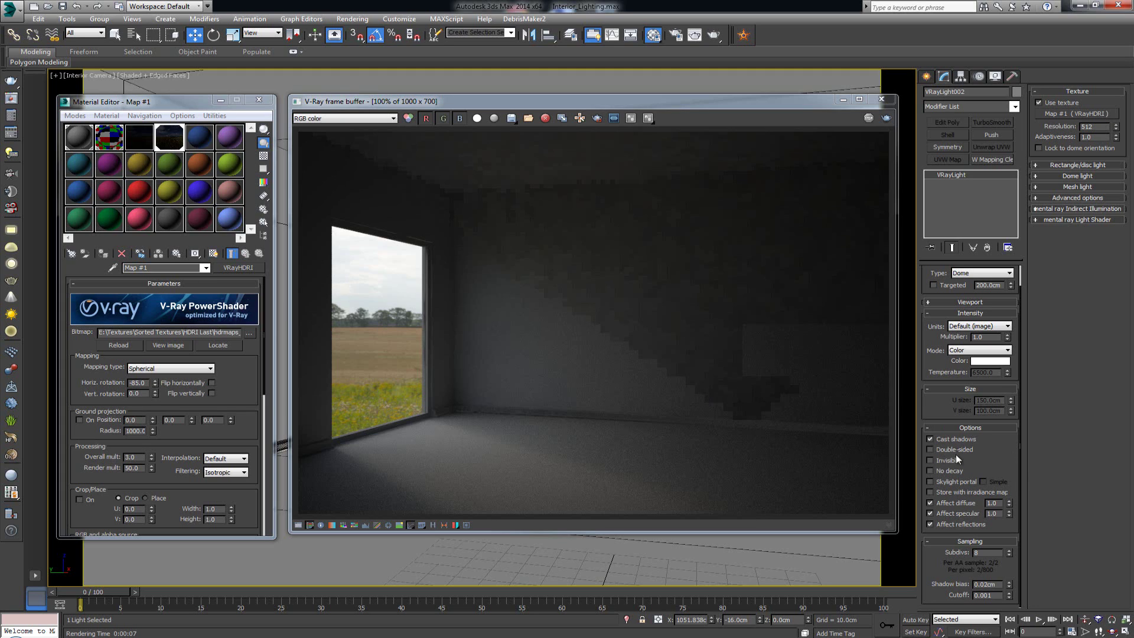
click(887, 119)
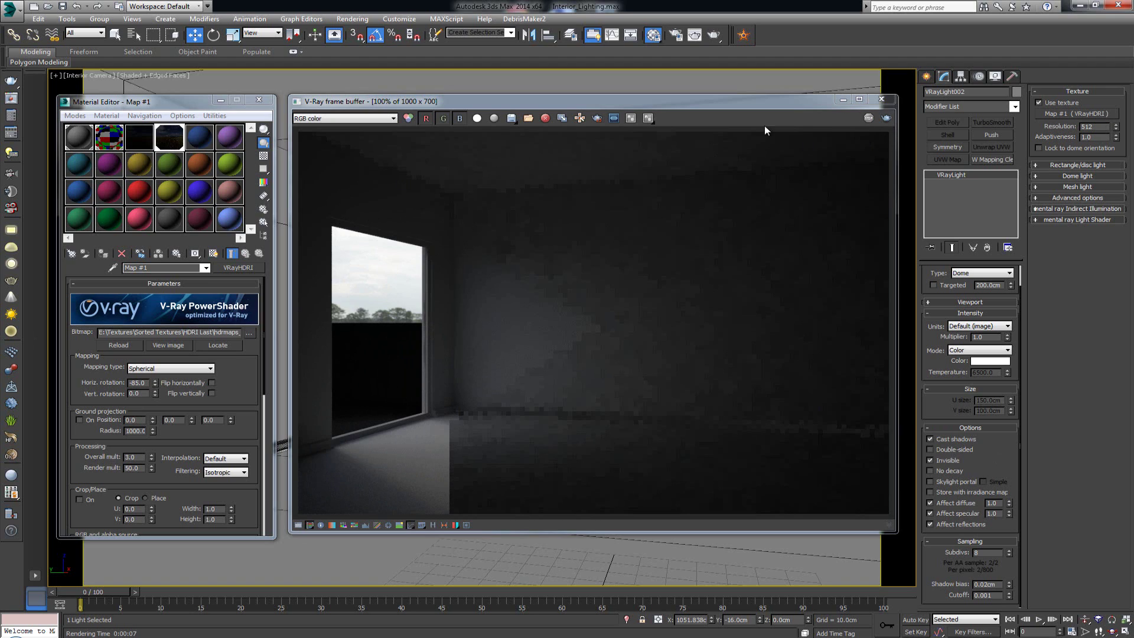
- With the dome light's Invisible option on again, re-render the room and inspect the floor beside the window up close
click(885, 118)
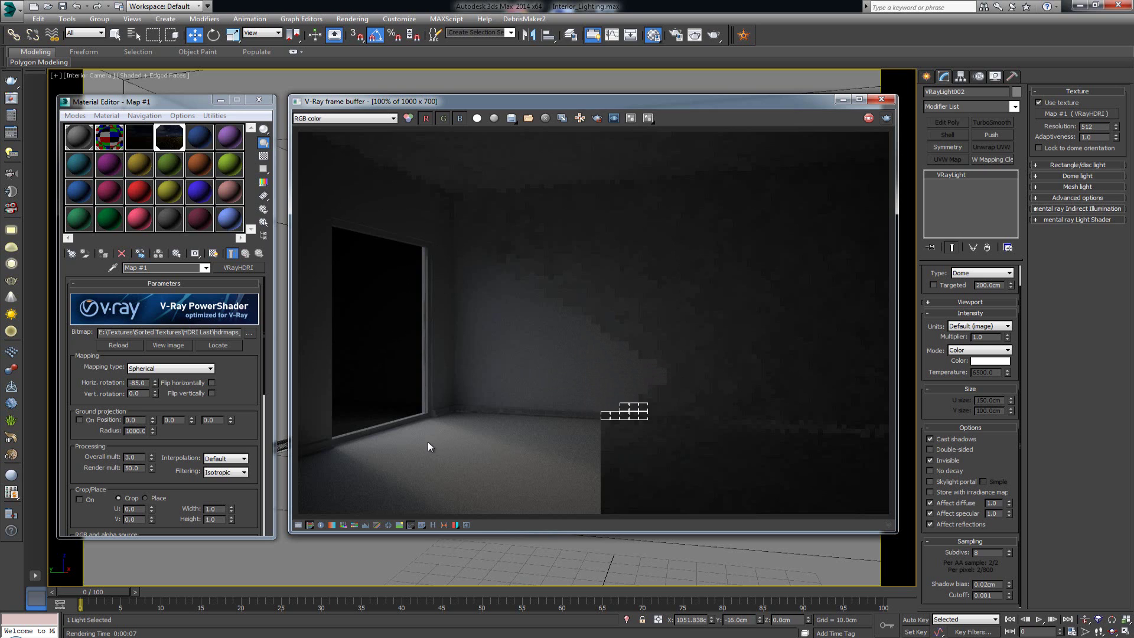
scroll(434, 433, up, 1)
middle_drag(434, 433, 409, 335)
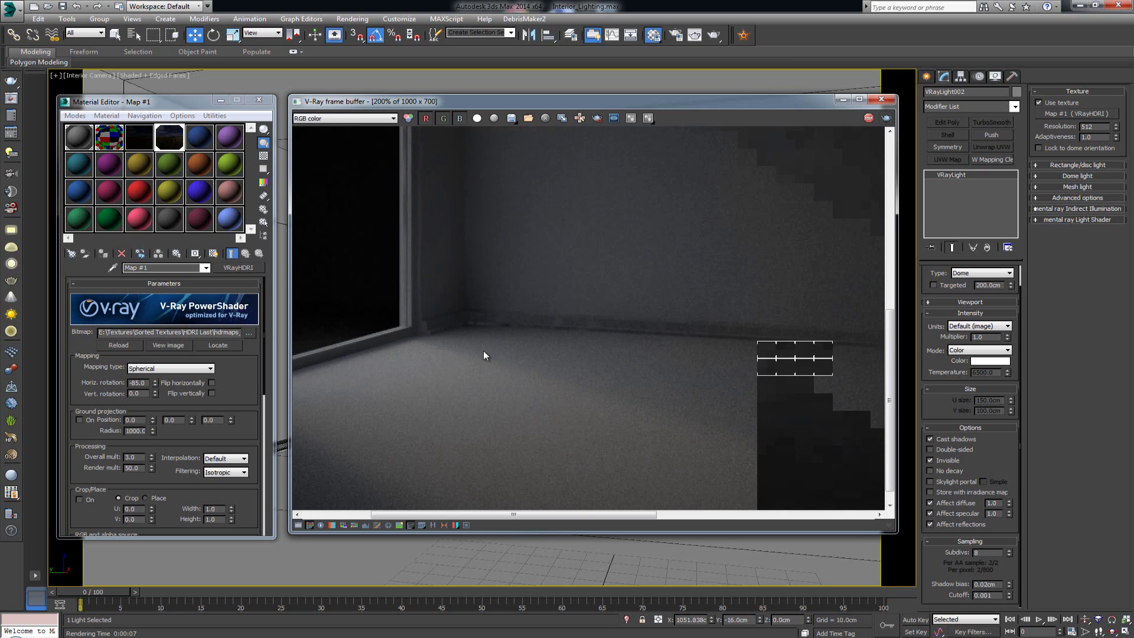
scroll(508, 378, down, 1)
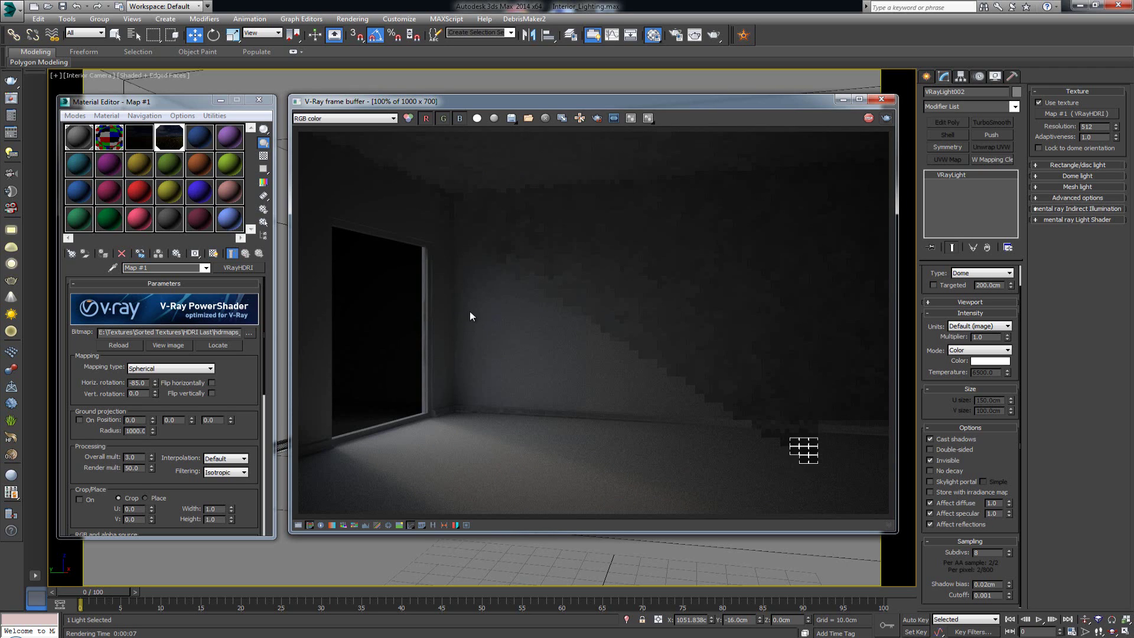
- Set the HDRI map's render multiplier to 100, start a new test render and inspect the floor beside the window
click(581, 120)
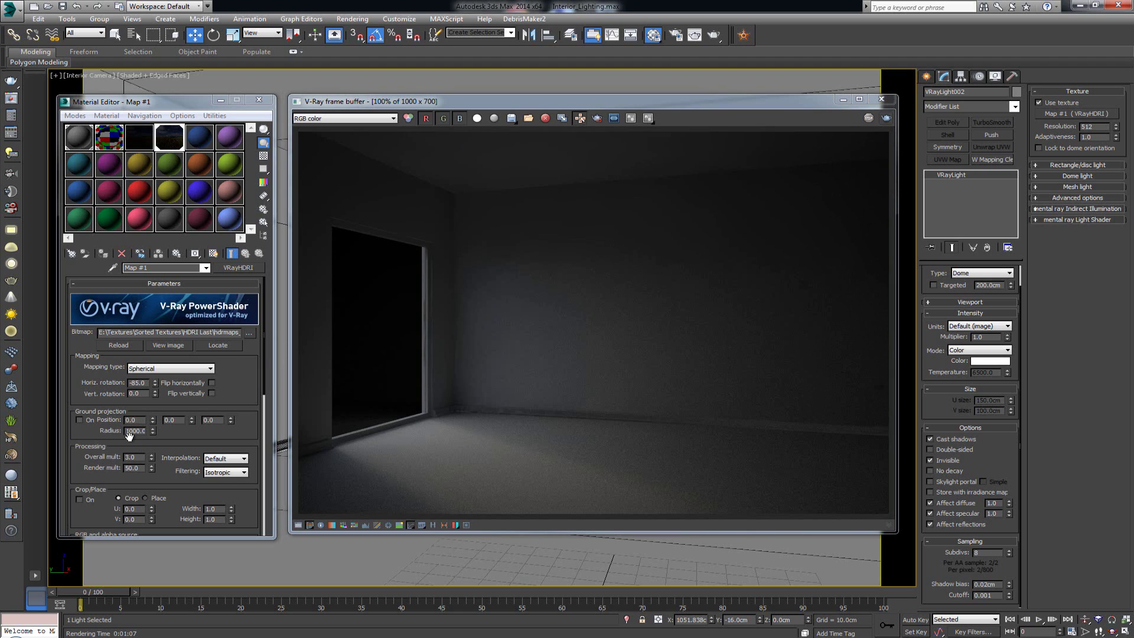
double_click(134, 467)
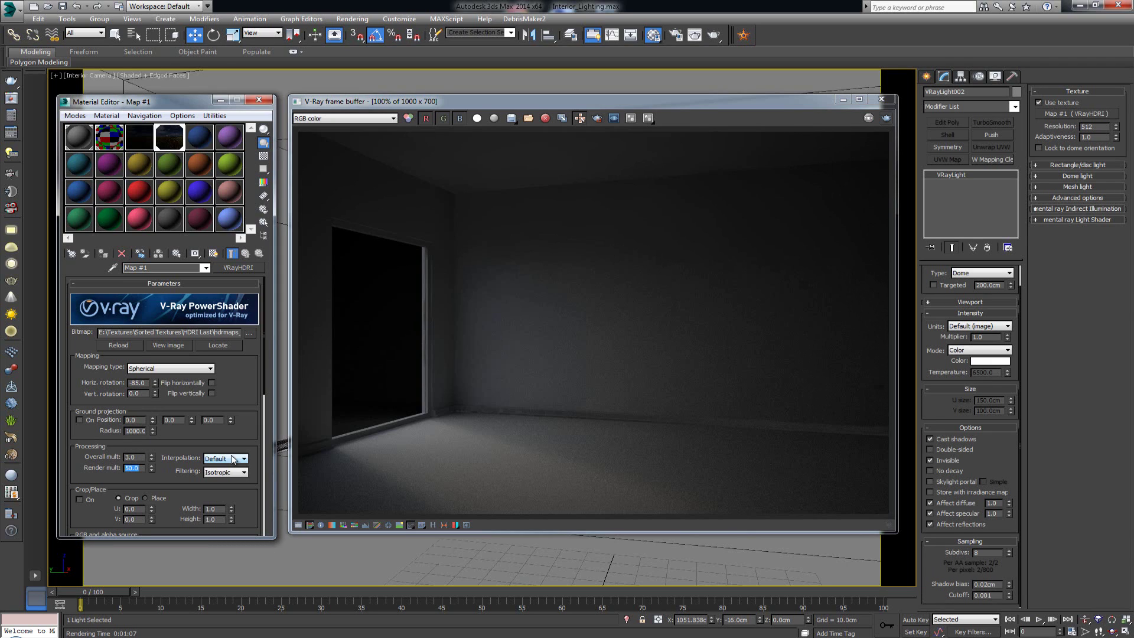
text(10)
key(Return)
click(887, 118)
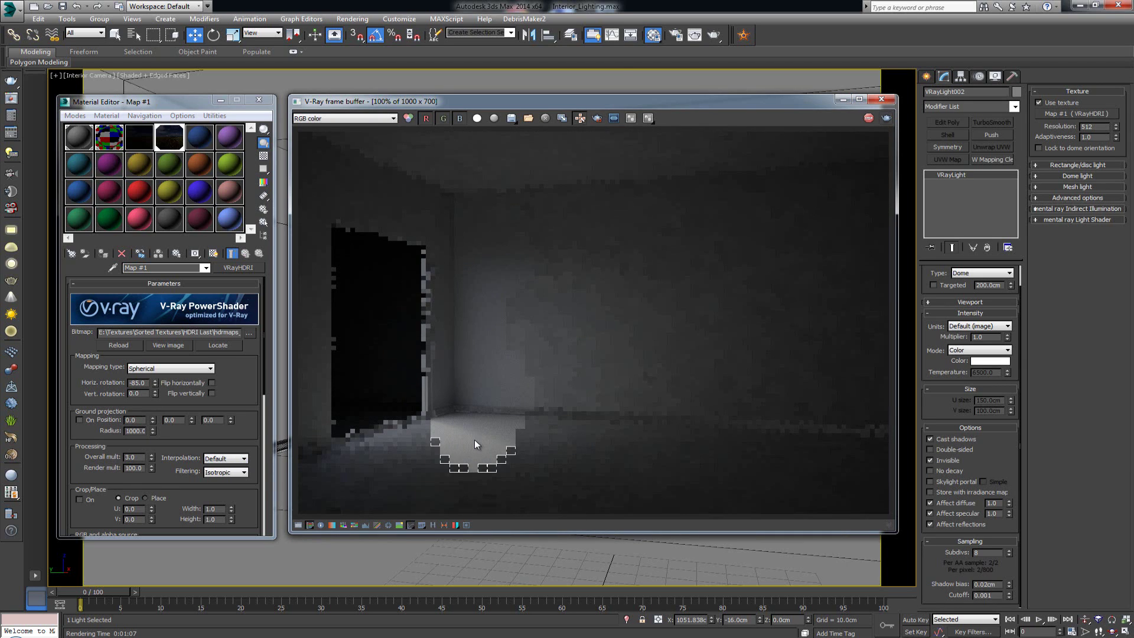
scroll(474, 439, up, 2)
scroll(474, 439, down, 1)
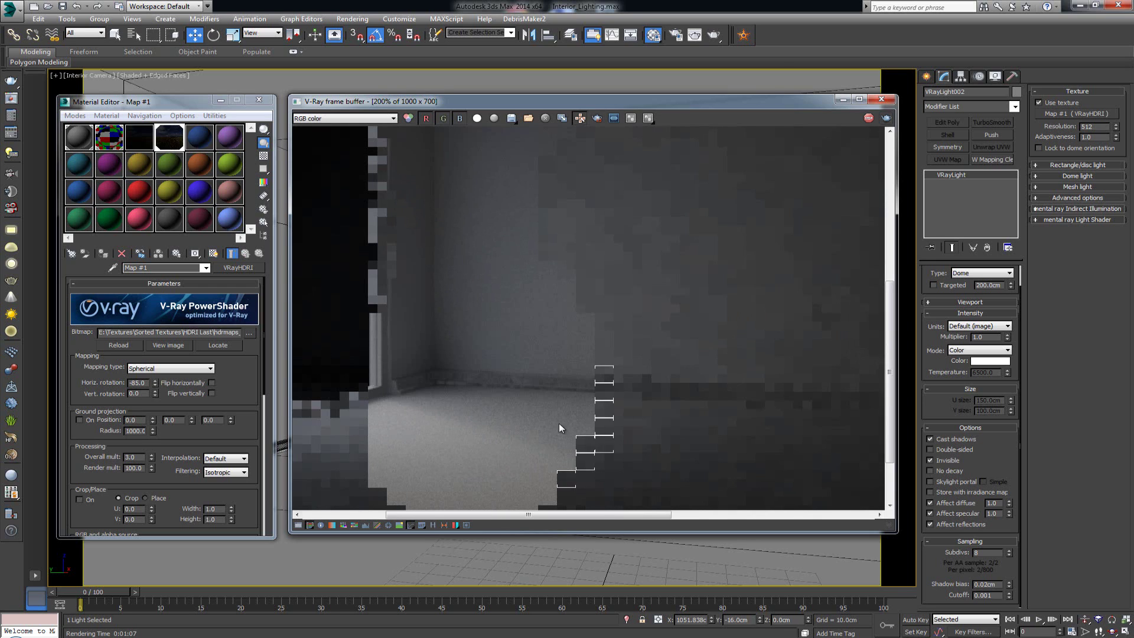
scroll(557, 402, down, 1)
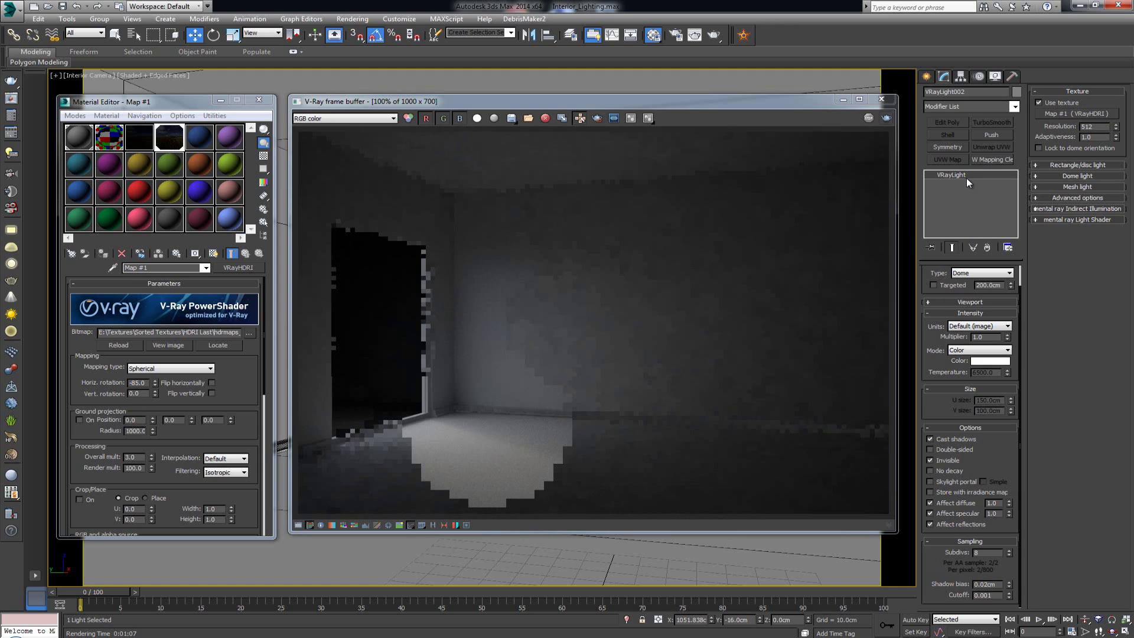
- Set the dome light's sampling subdivisions to 128
double_click(990, 553)
text(12)
key(BackSpace)
key(BackSpace)
text(64128)
key(Return)
- Render only a region covering the floor beside the window and inspect its noise up close
click(598, 117)
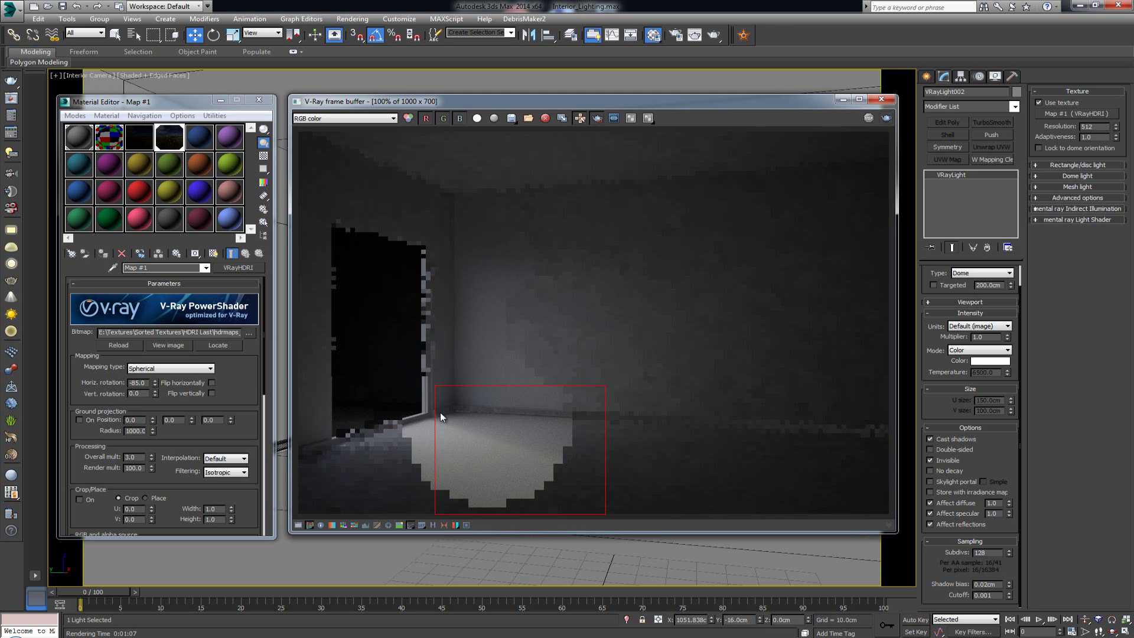
drag(427, 397, 593, 509)
click(886, 117)
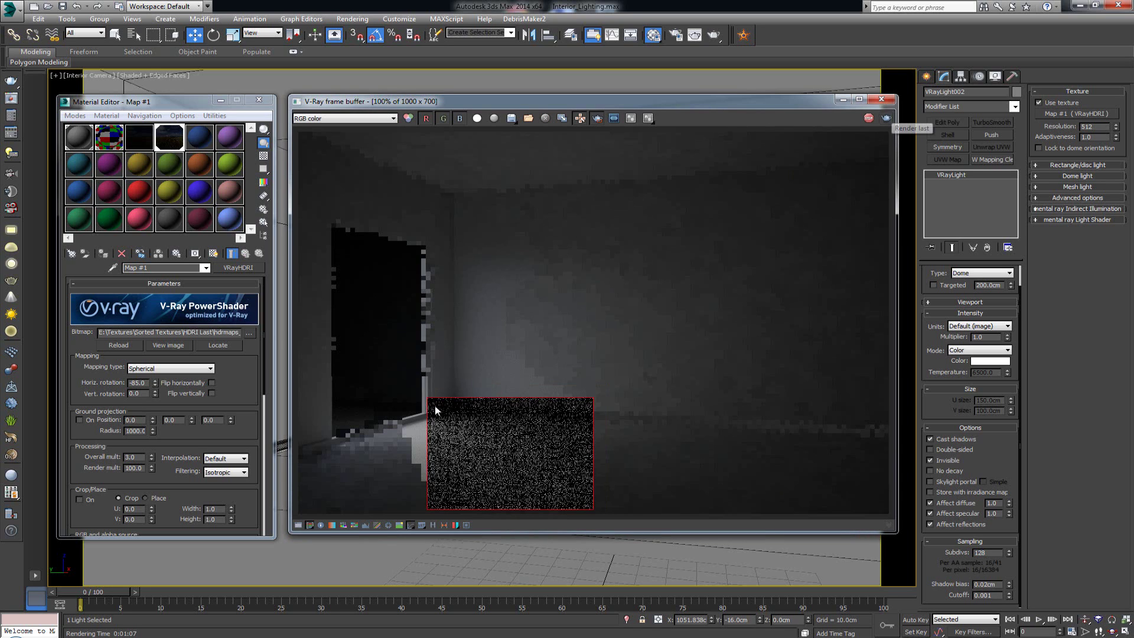
scroll(463, 426, up, 1)
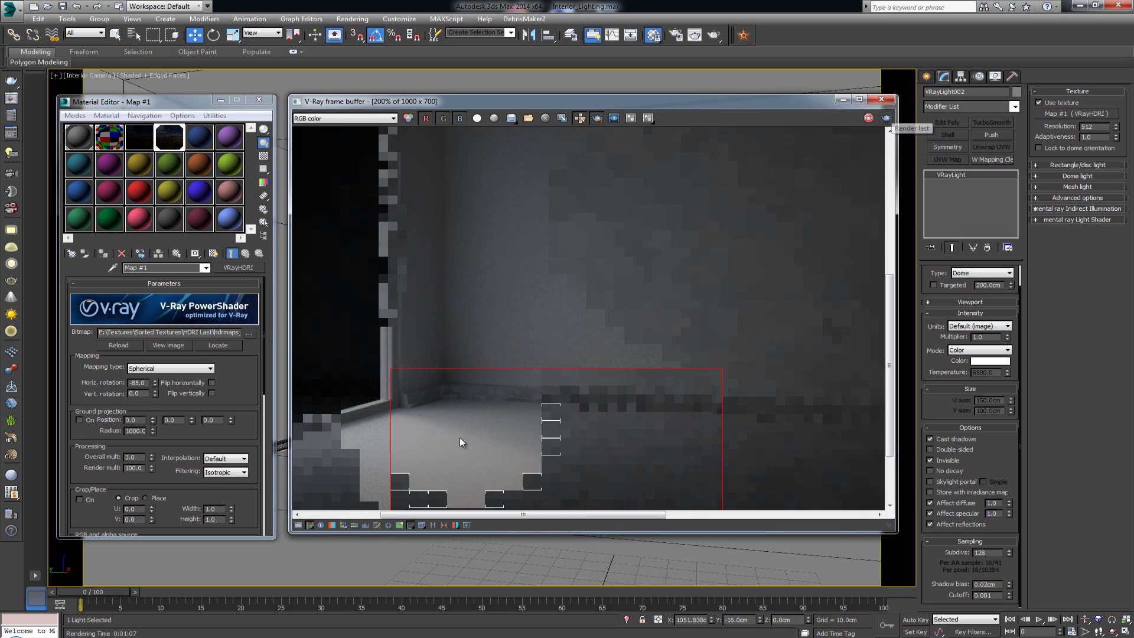
middle_drag(460, 437, 481, 380)
middle_drag(469, 461, 469, 367)
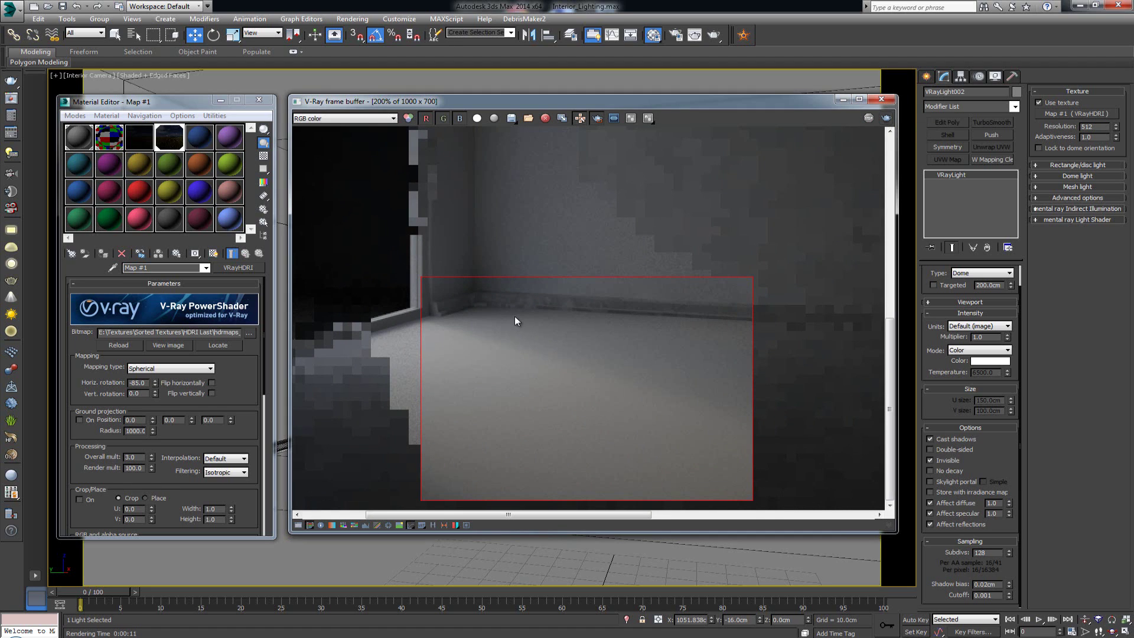
scroll(517, 337, down, 1)
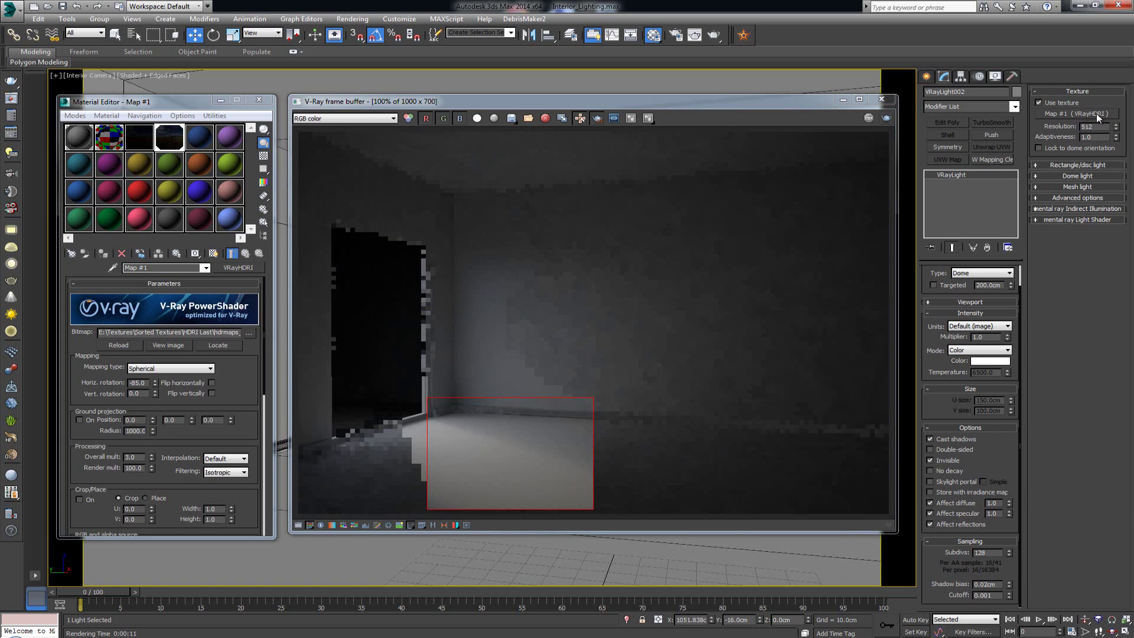
- Set the dome light's texture resolution to 2048, re-render the floor region and inspect it up close
drag(1098, 125, 1081, 126)
text(2048)
key(Return)
click(517, 435)
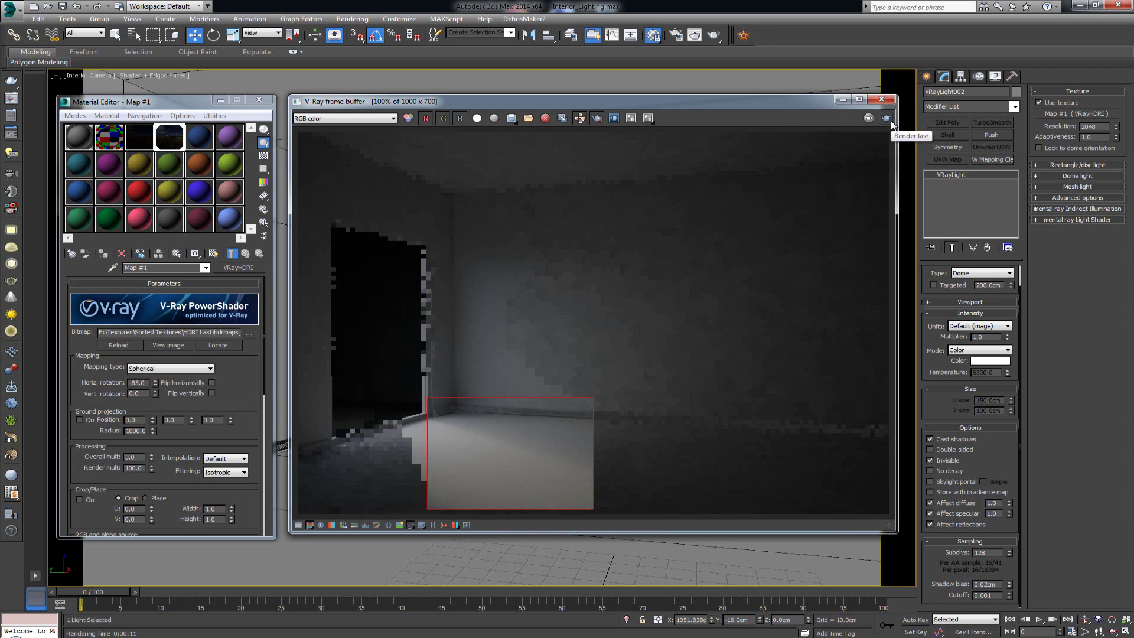
click(887, 119)
scroll(480, 448, up, 2)
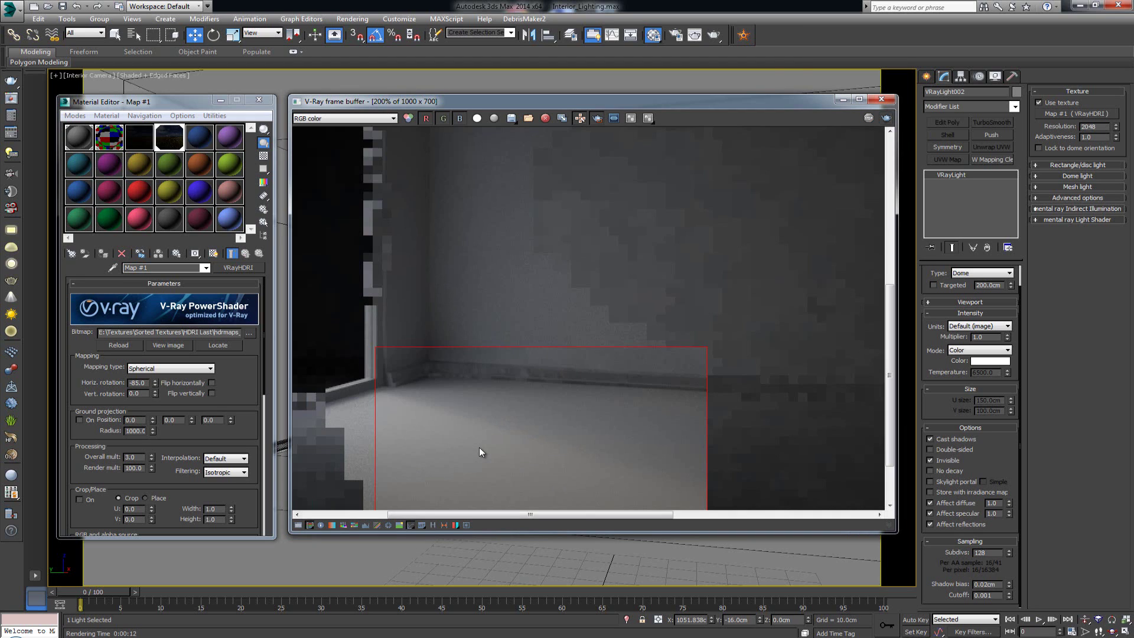
middle_drag(459, 457, 499, 353)
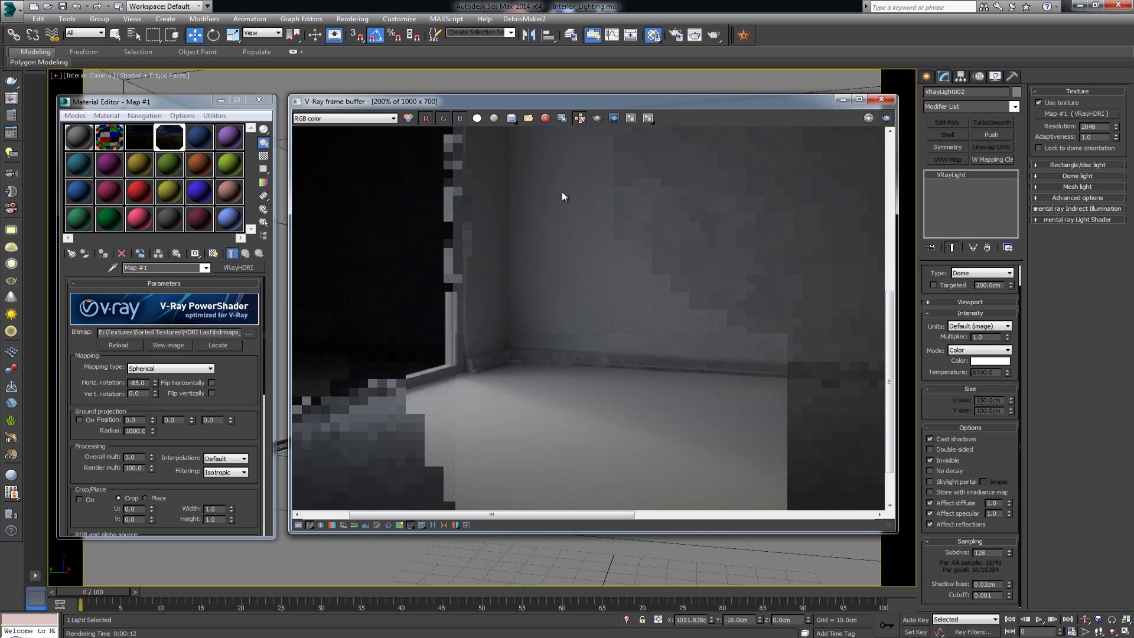
- Render the whole Interior Camera view without the region limit and minimise the Material Editor
scroll(551, 299, down, 2)
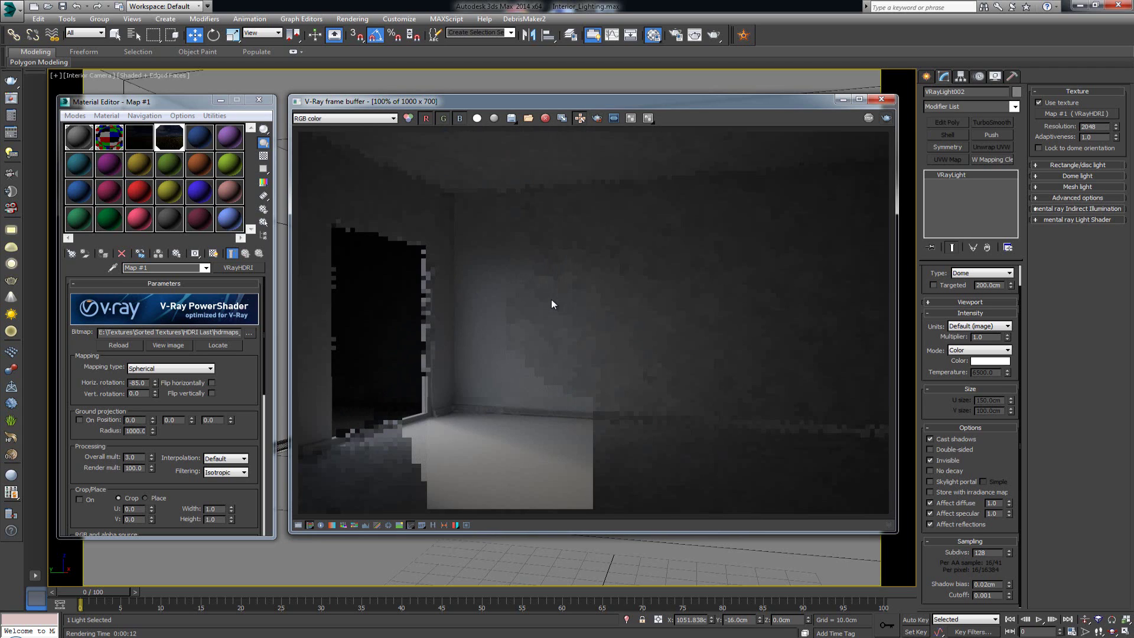
click(887, 120)
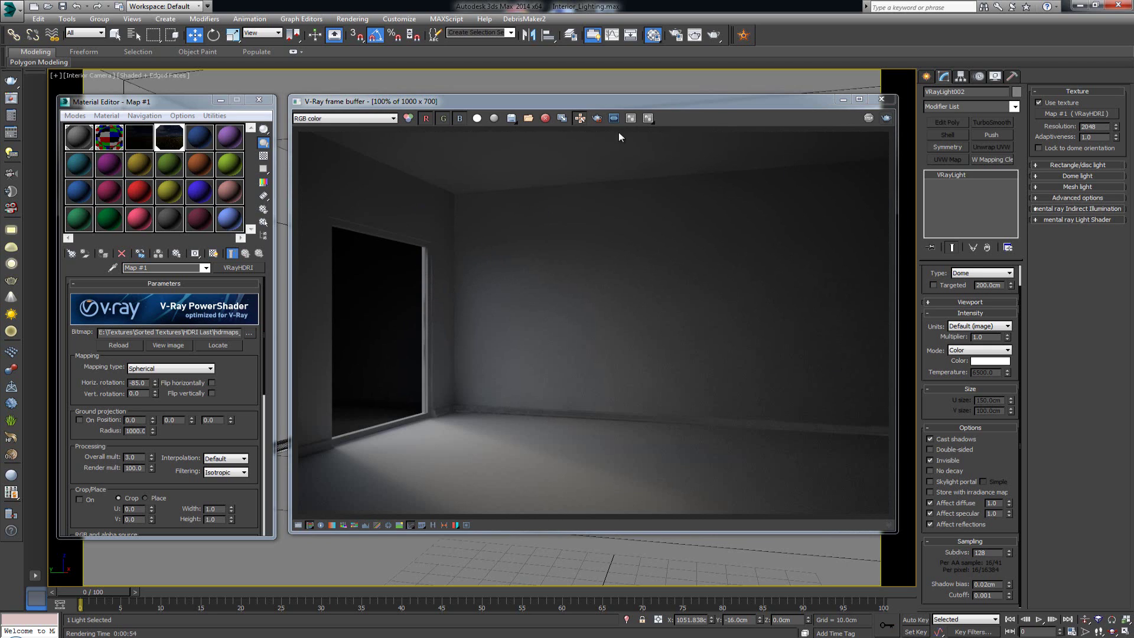
mouse_move(720, 102)
mouse_down()
mouse_move(751, 95)
mouse_move(724, 97)
mouse_up()
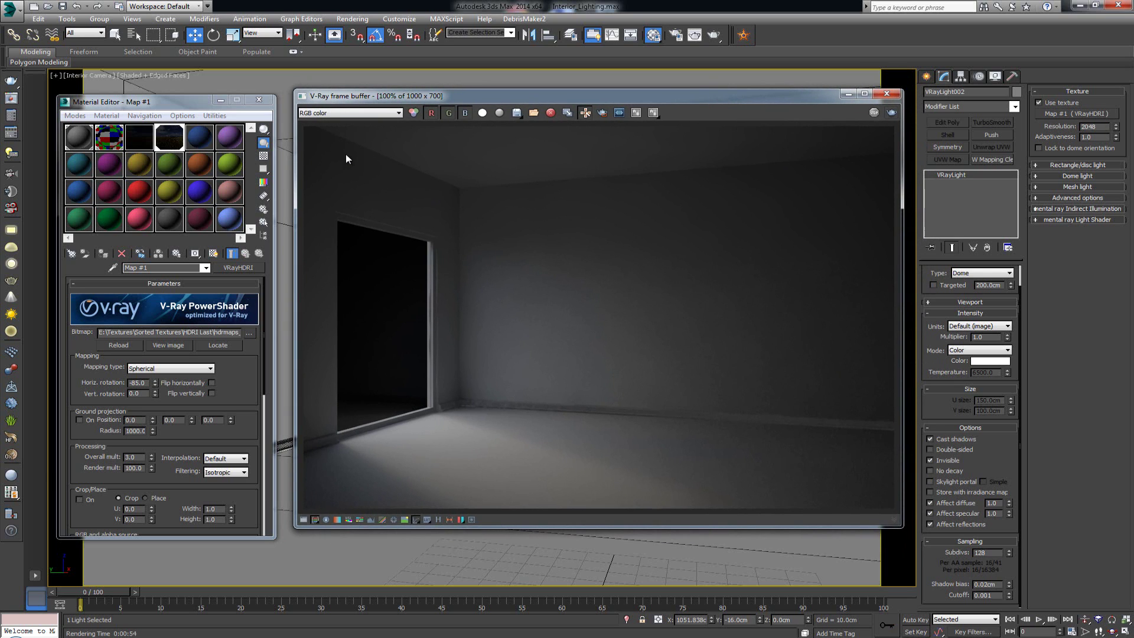
click(220, 100)
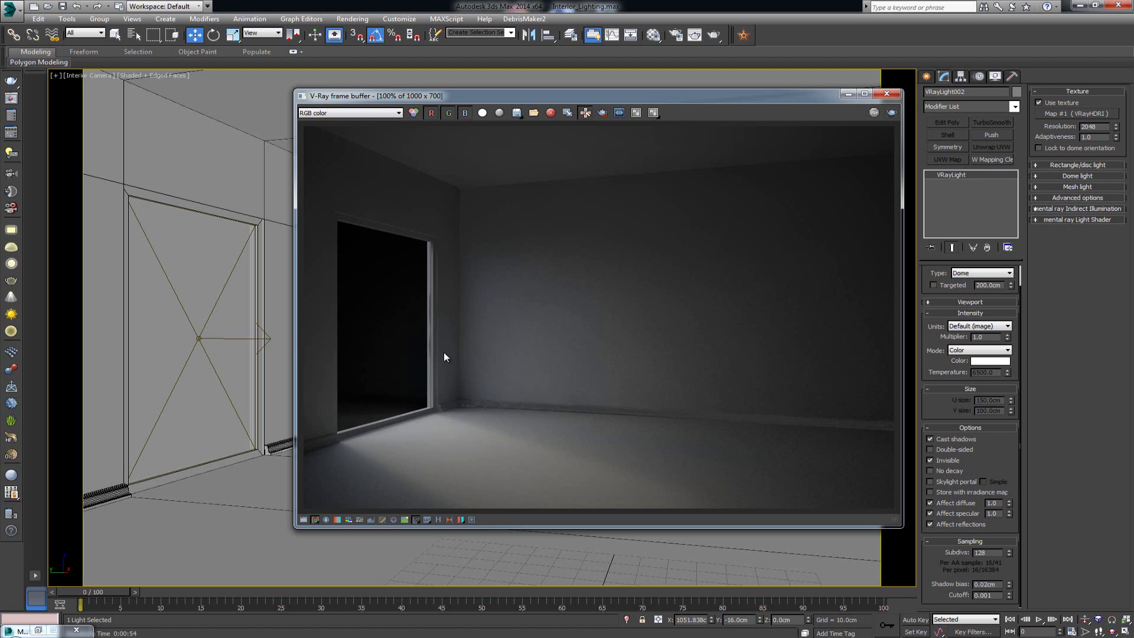
- Select the plane light in the window opening and enable its Skylight portal and Simple options in the perspective view
click(201, 338)
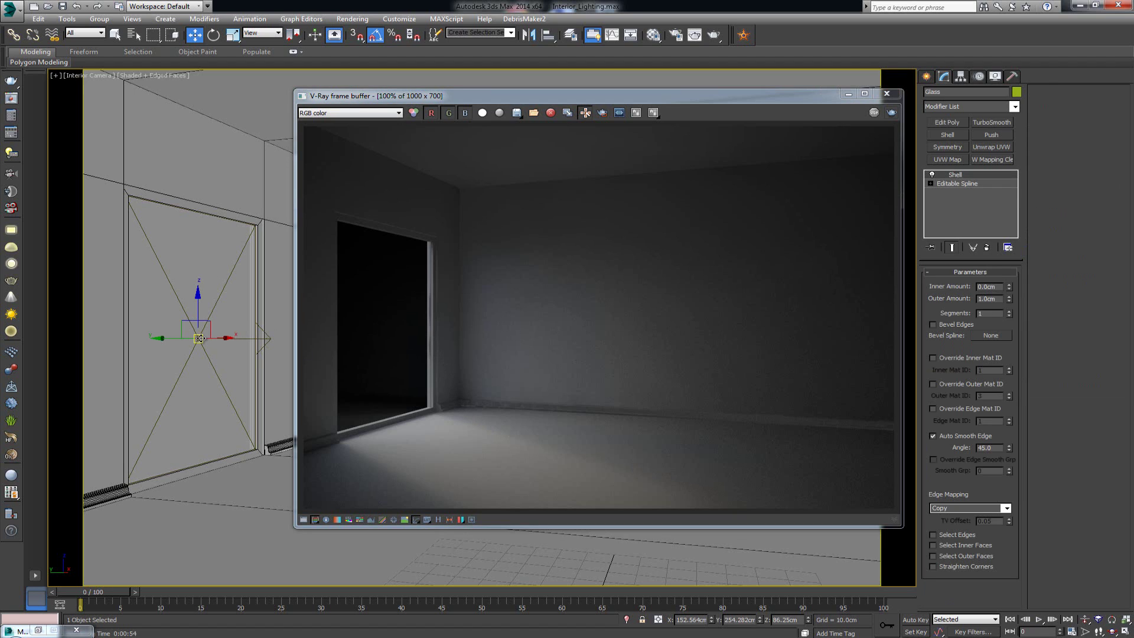
click(201, 339)
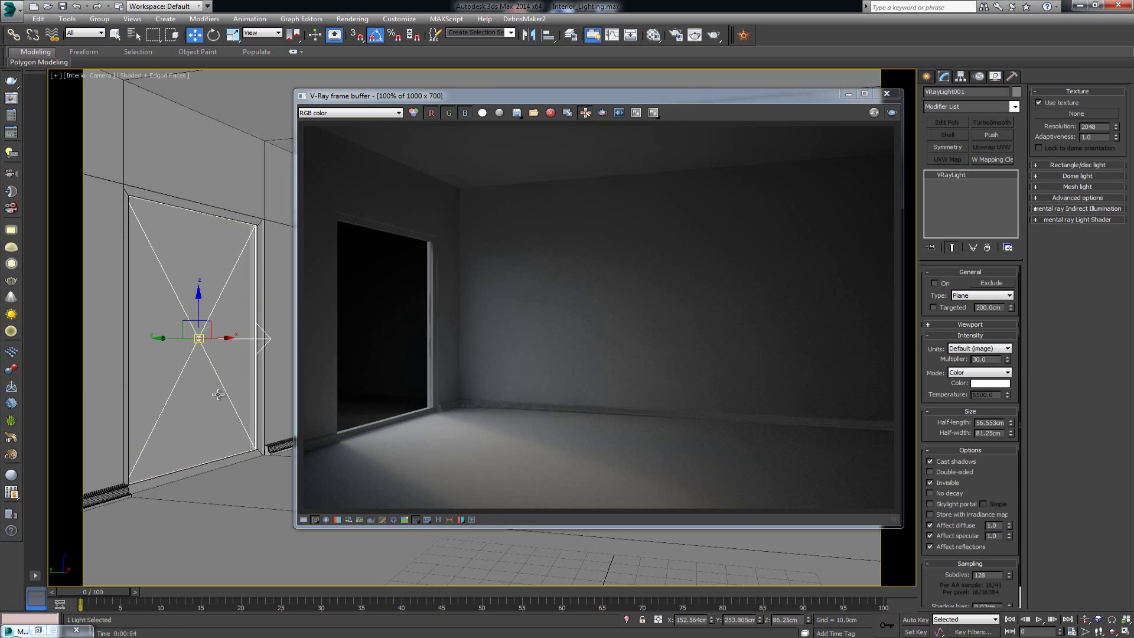
key(p)
key(alt)
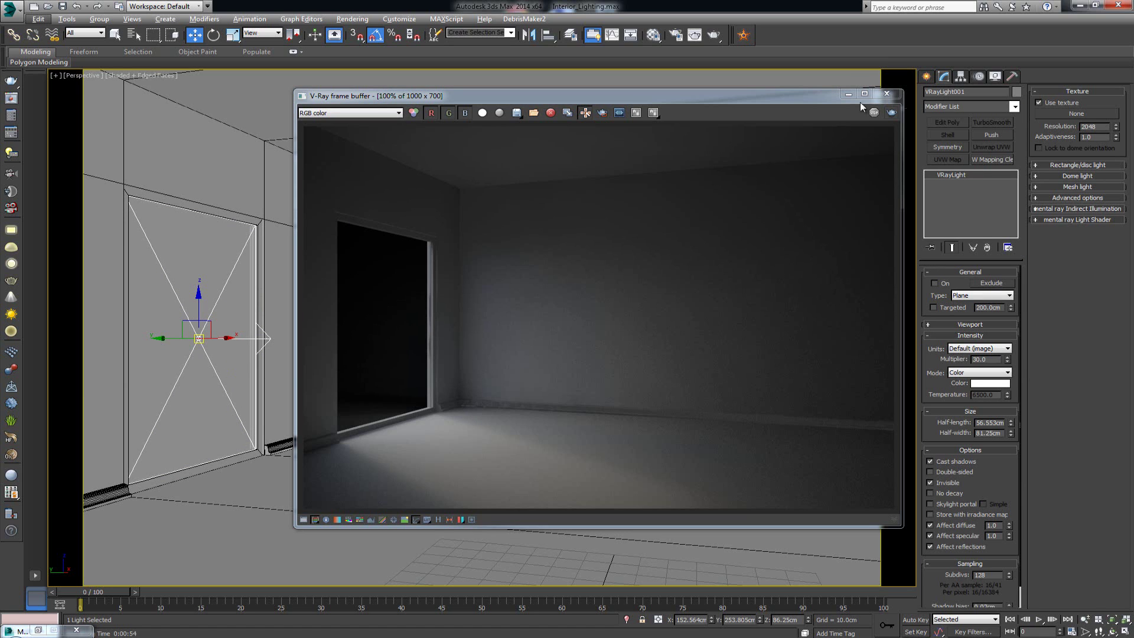
click(848, 93)
alt+middle_drag(393, 342, 446, 329)
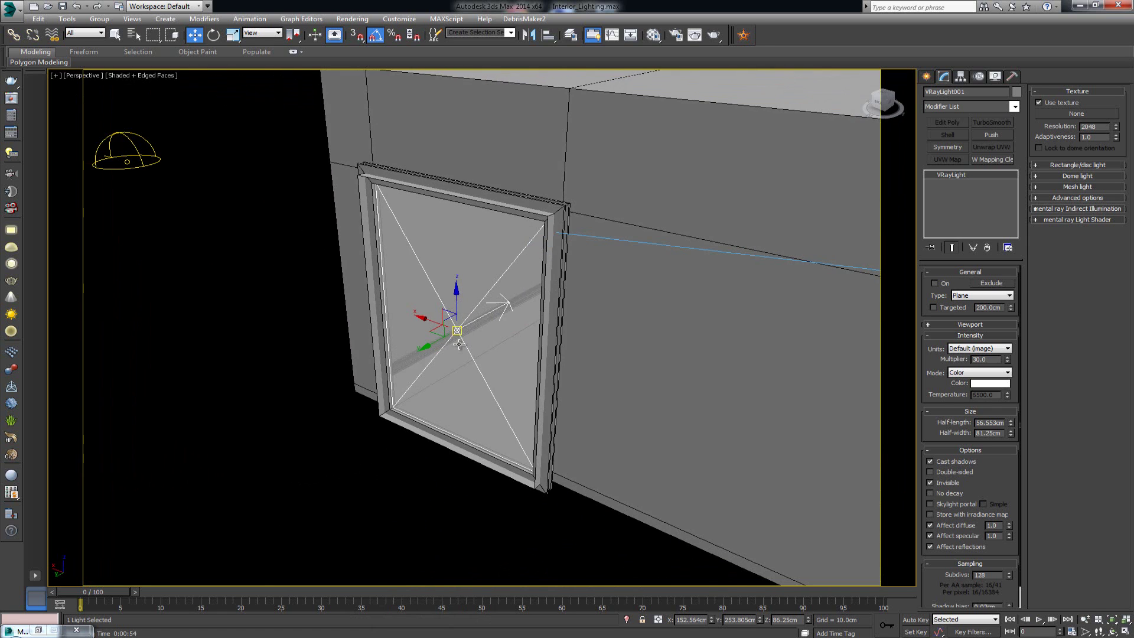
scroll(446, 328, down, 4)
scroll(443, 276, up, 4)
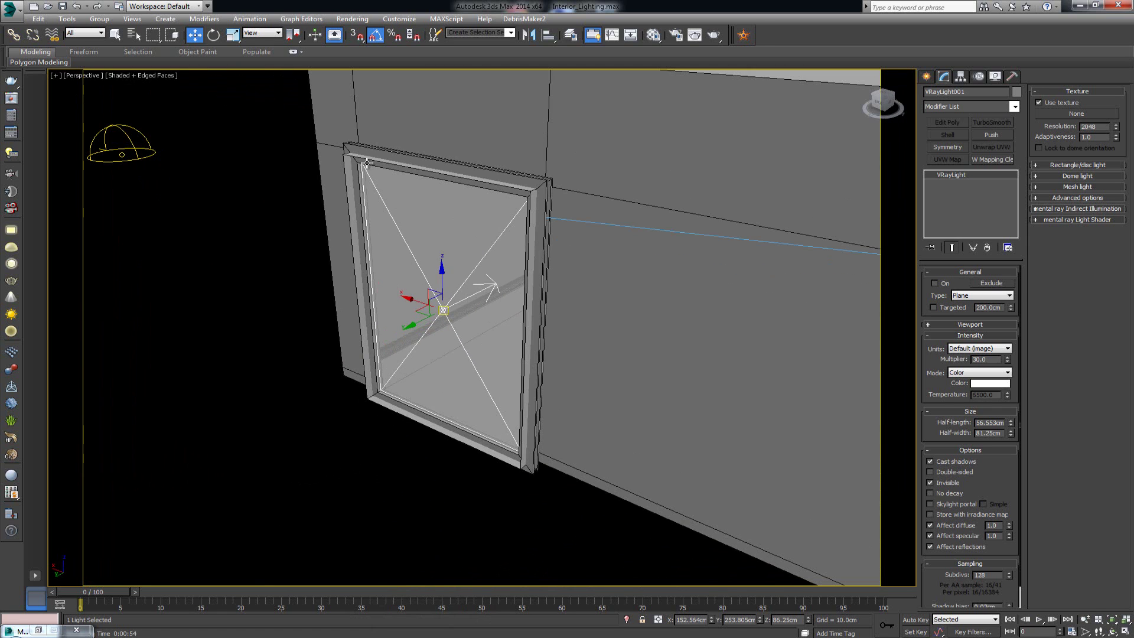
alt+middle_drag(413, 236, 393, 186)
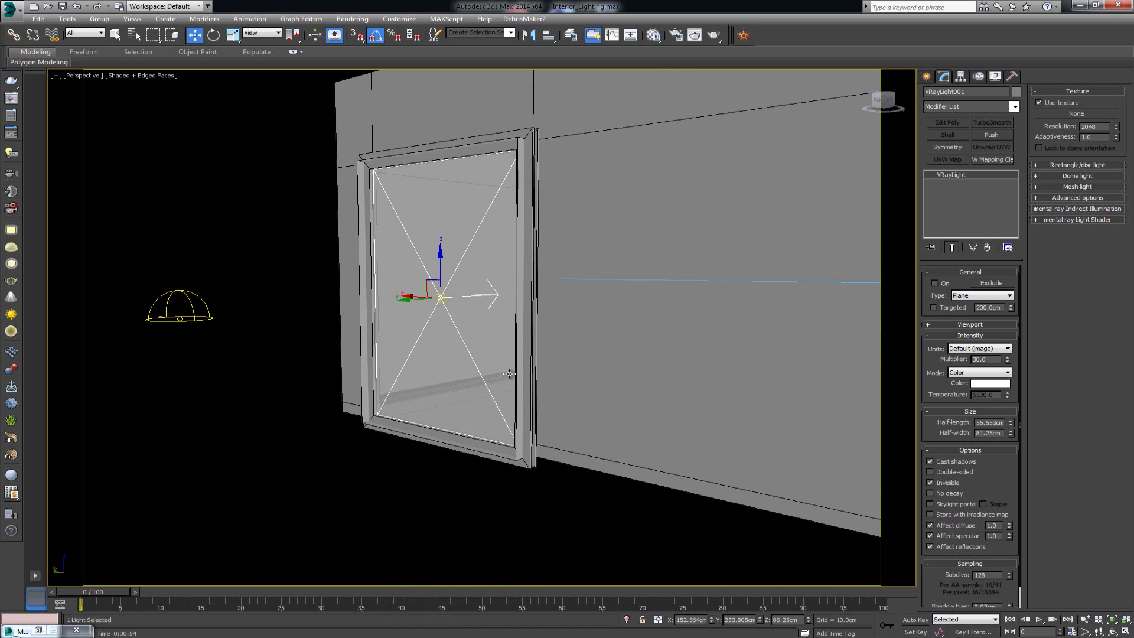
alt+middle_drag(460, 249, 490, 287)
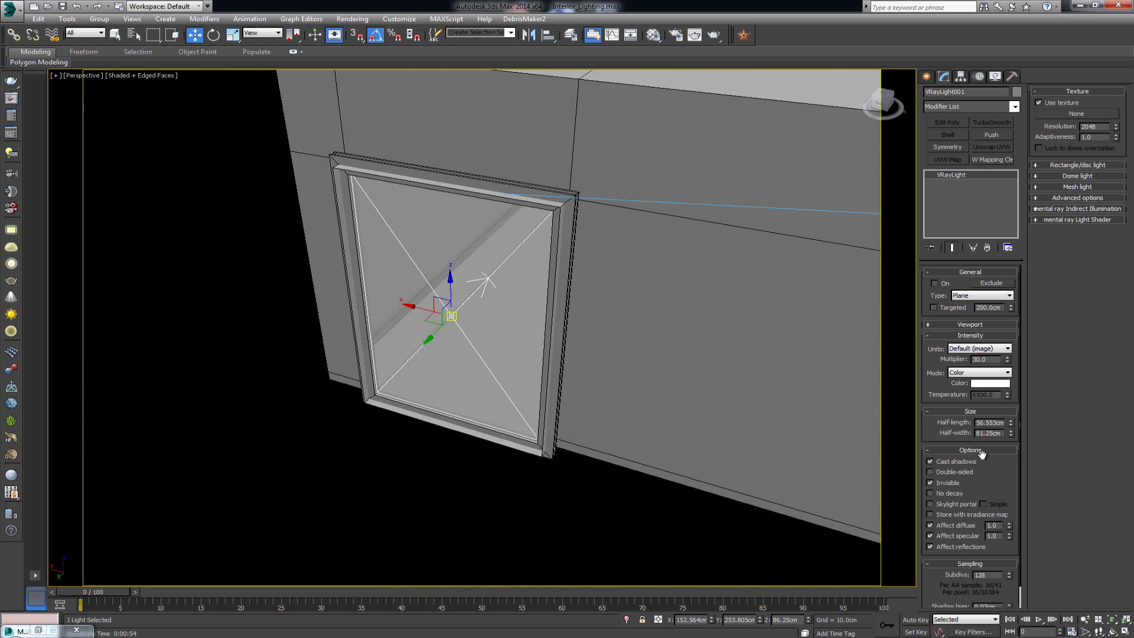
drag(983, 451, 983, 428)
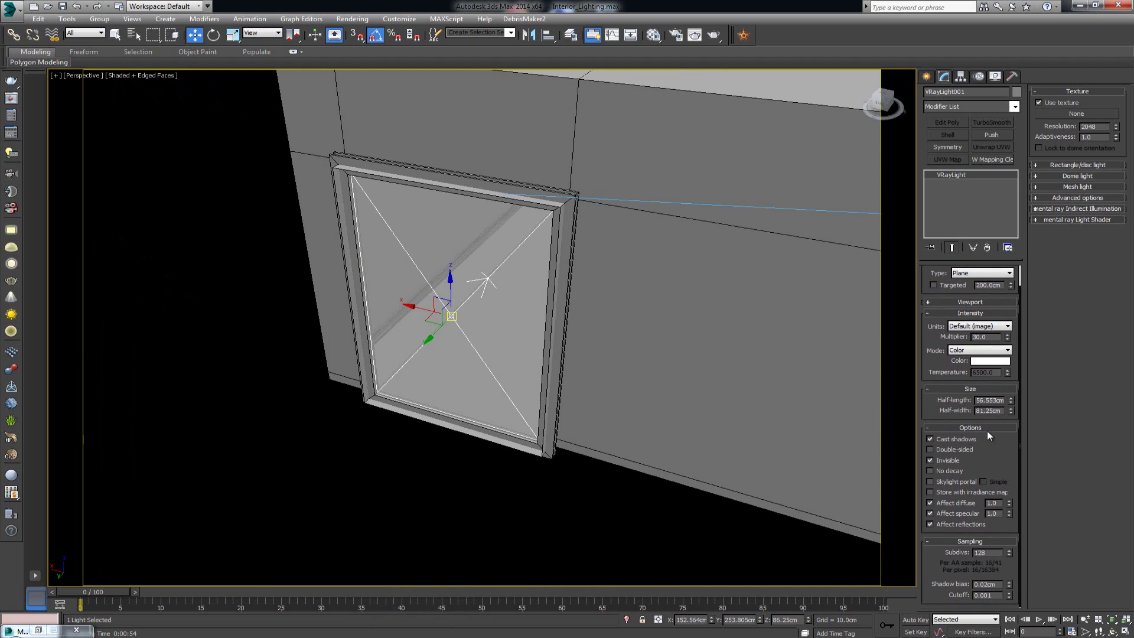
click(959, 483)
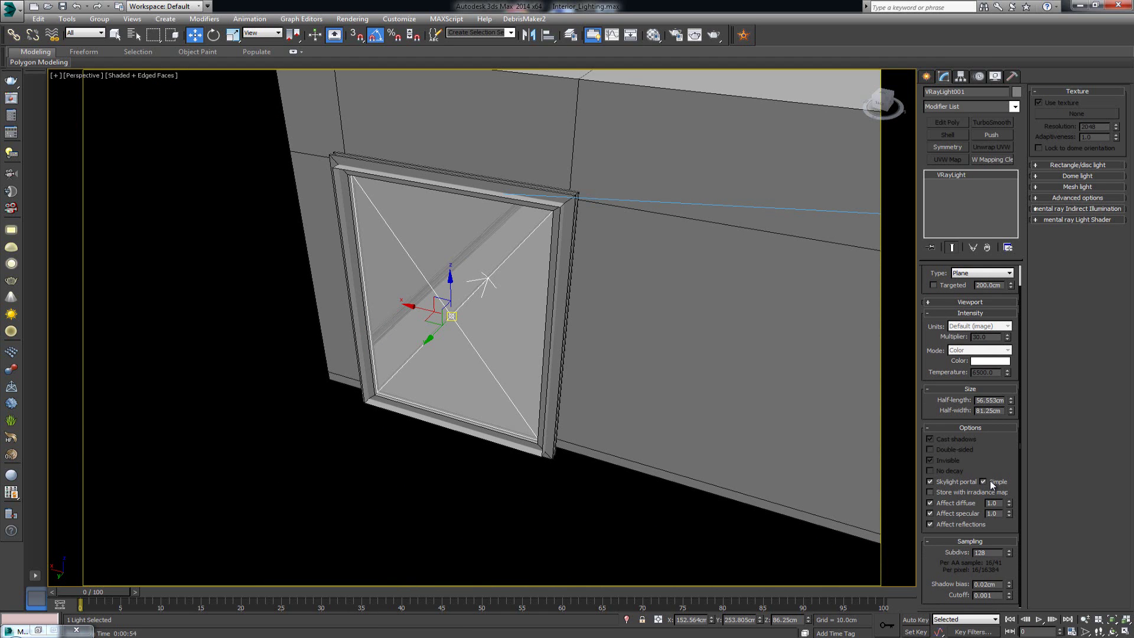
- Examine the portal light's position and direction in the window opening from inside and outside the room
alt+middle_drag(635, 386, 565, 346)
scroll(573, 379, up, 3)
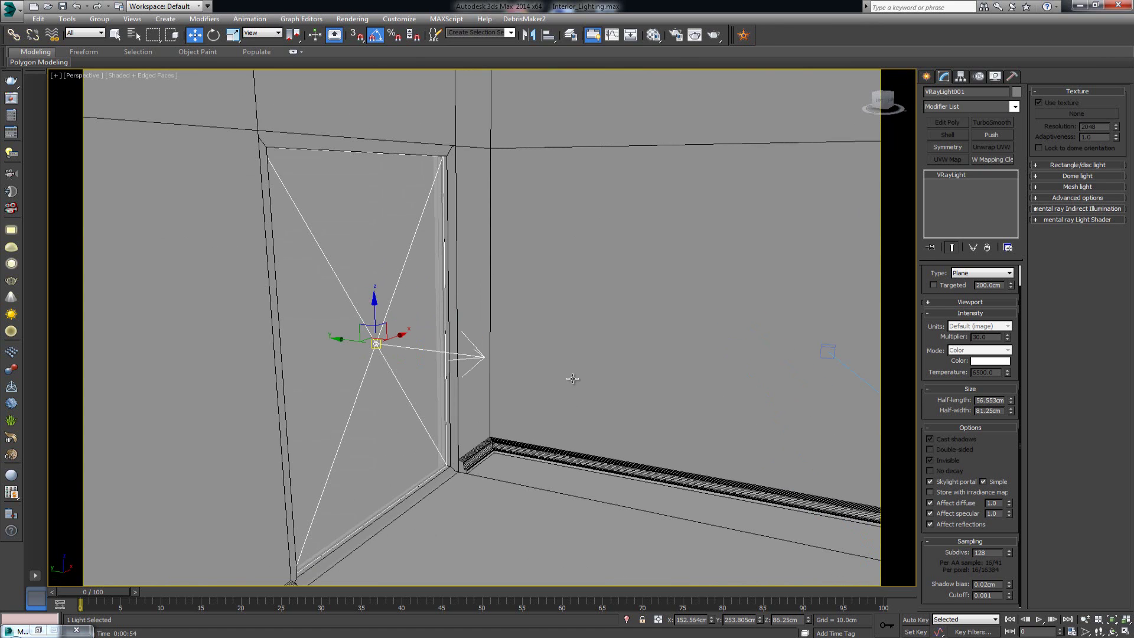
alt+middle_drag(499, 385, 651, 339)
scroll(656, 335, down, 5)
scroll(421, 343, up, 3)
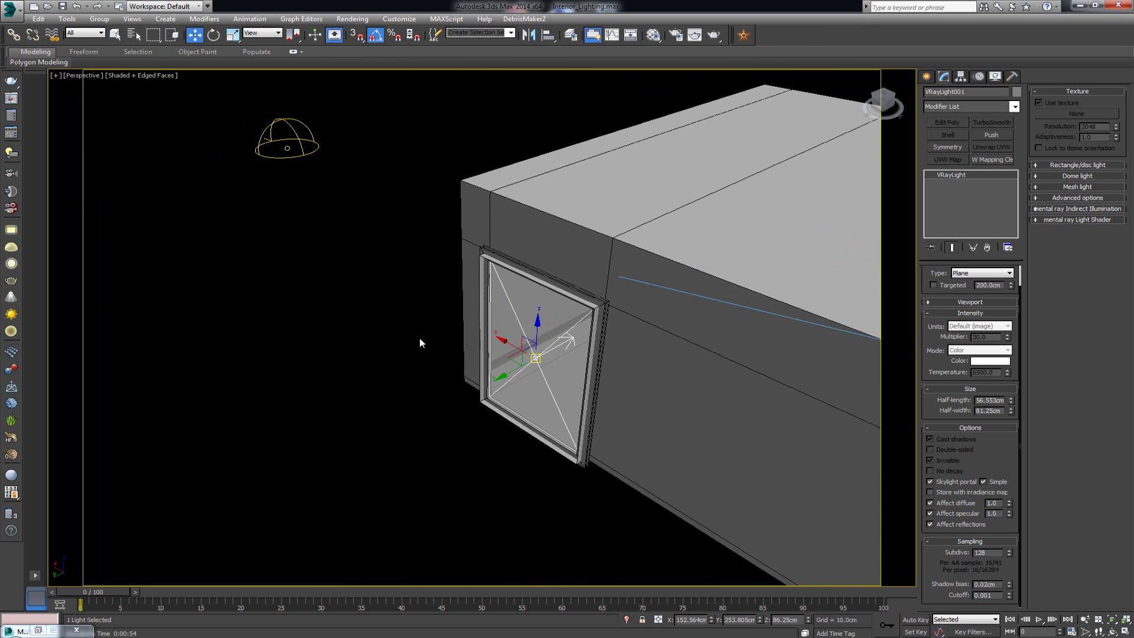
alt+middle_drag(421, 342, 508, 402)
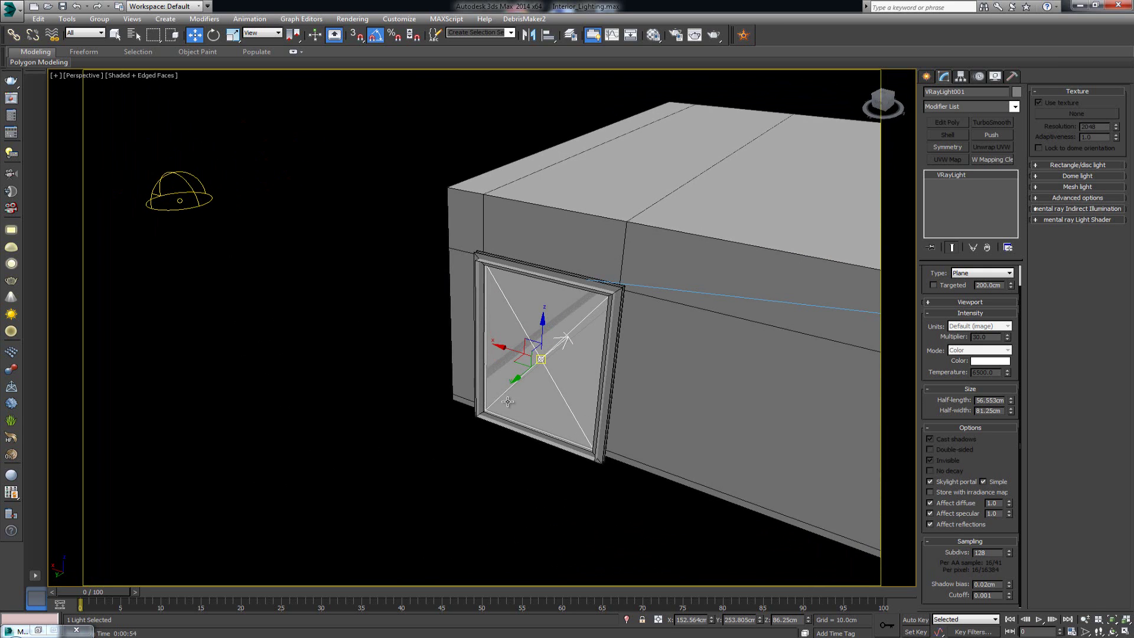
alt+middle_drag(601, 374, 618, 349)
scroll(585, 357, up, 5)
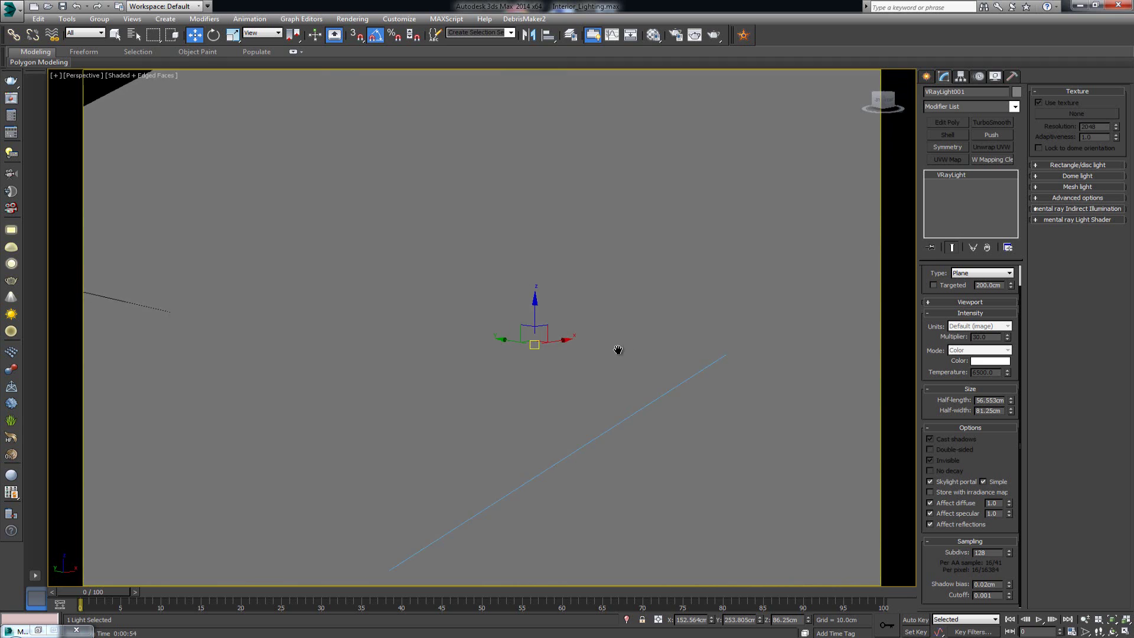
scroll(577, 354, down, 5)
scroll(492, 319, up, 2)
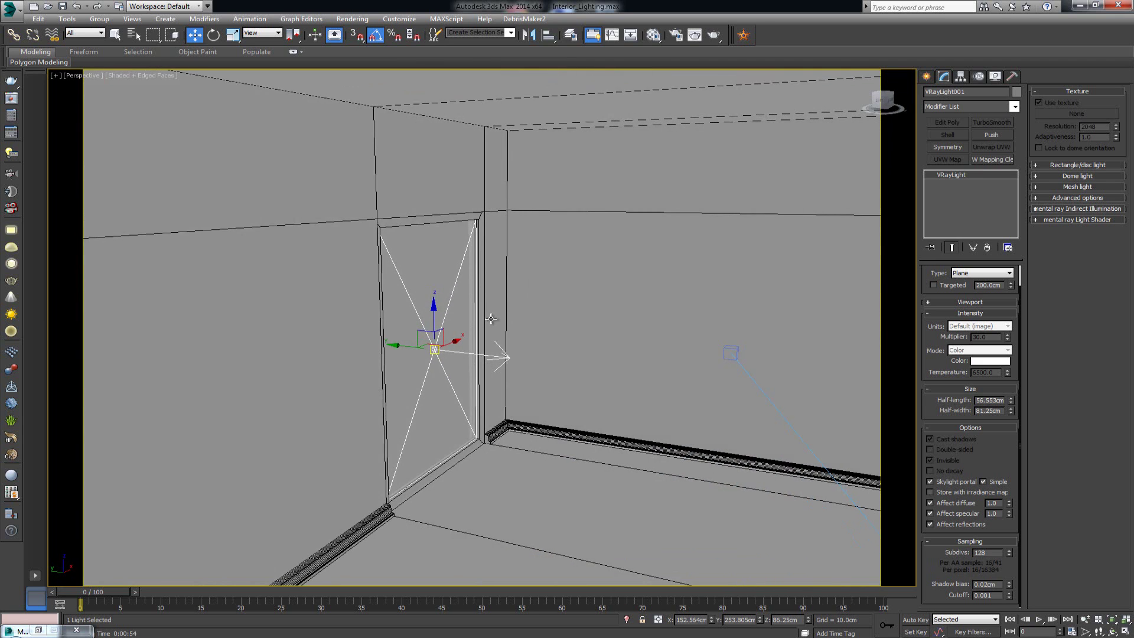
middle_drag(541, 352, 485, 299)
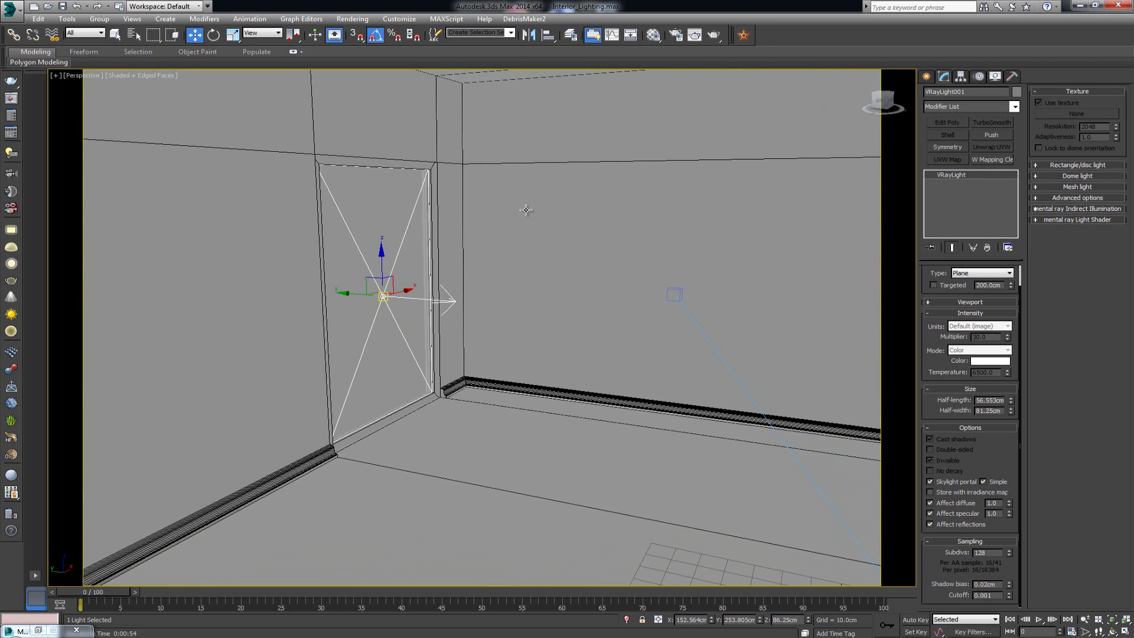
- Return to the Interior Camera view, show the render history in the V-Ray frame buffer and save the current render to it
key(c)
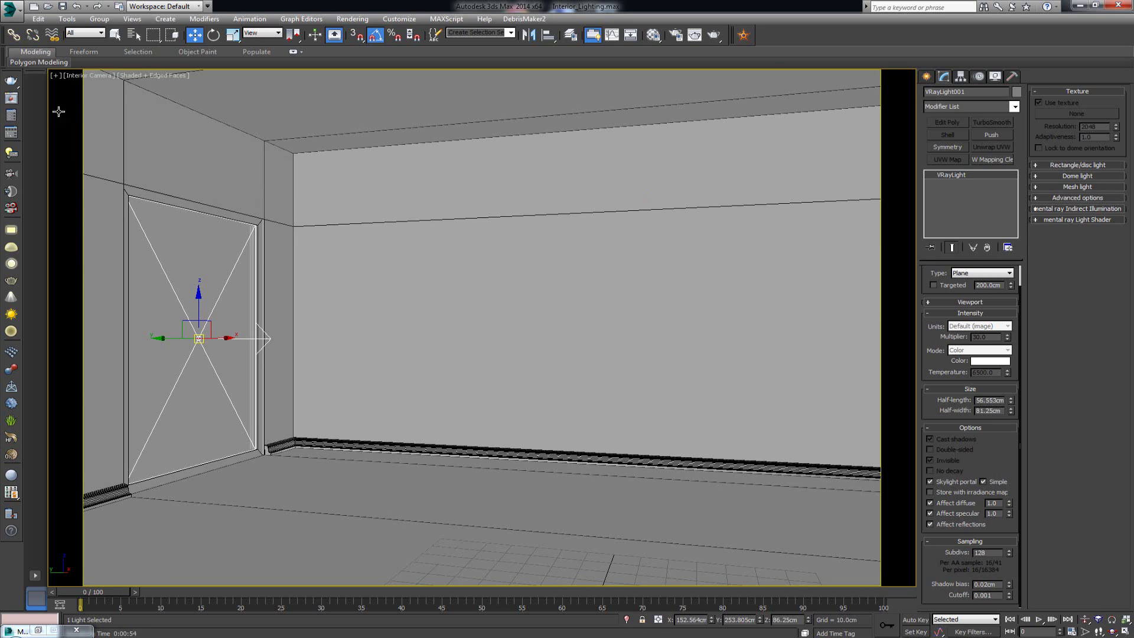
click(11, 98)
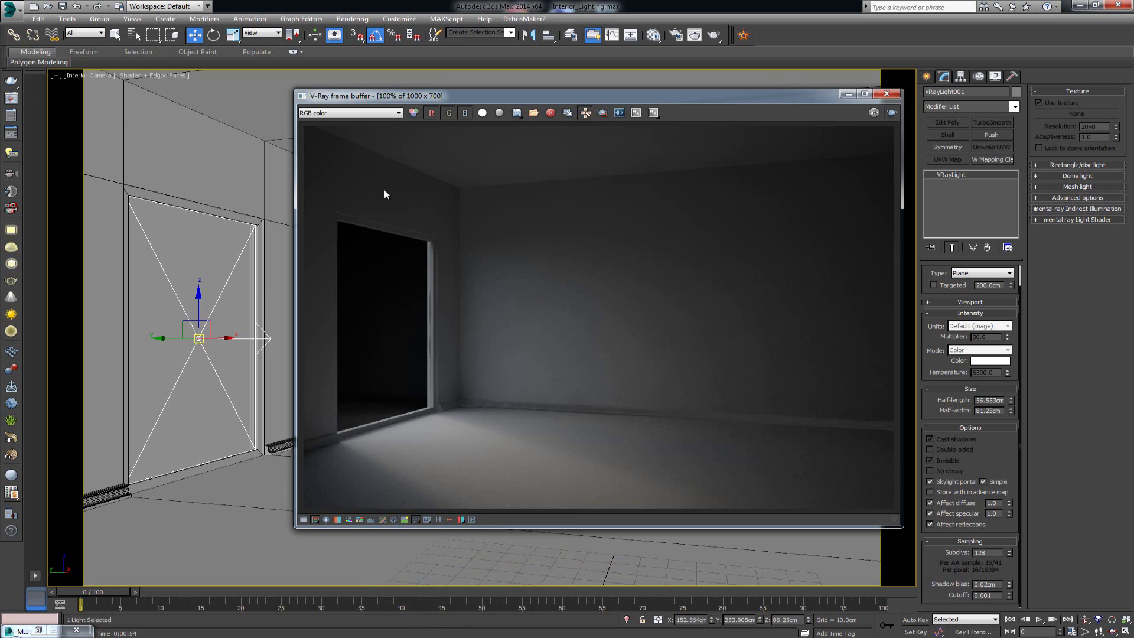
click(603, 113)
drag(392, 122, 270, 524)
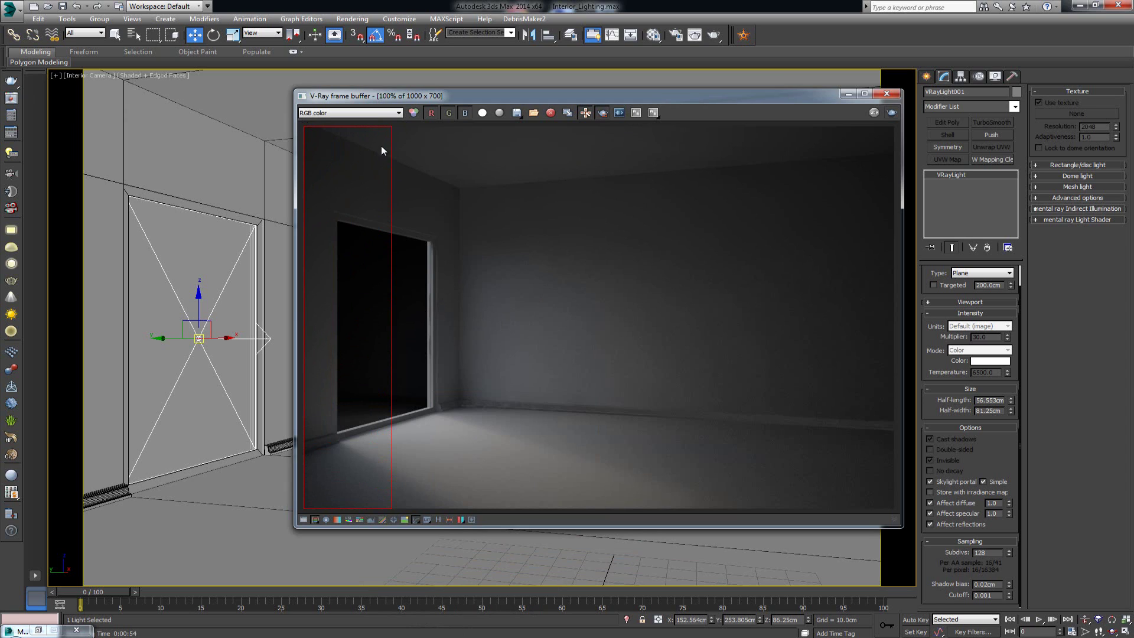
click(439, 520)
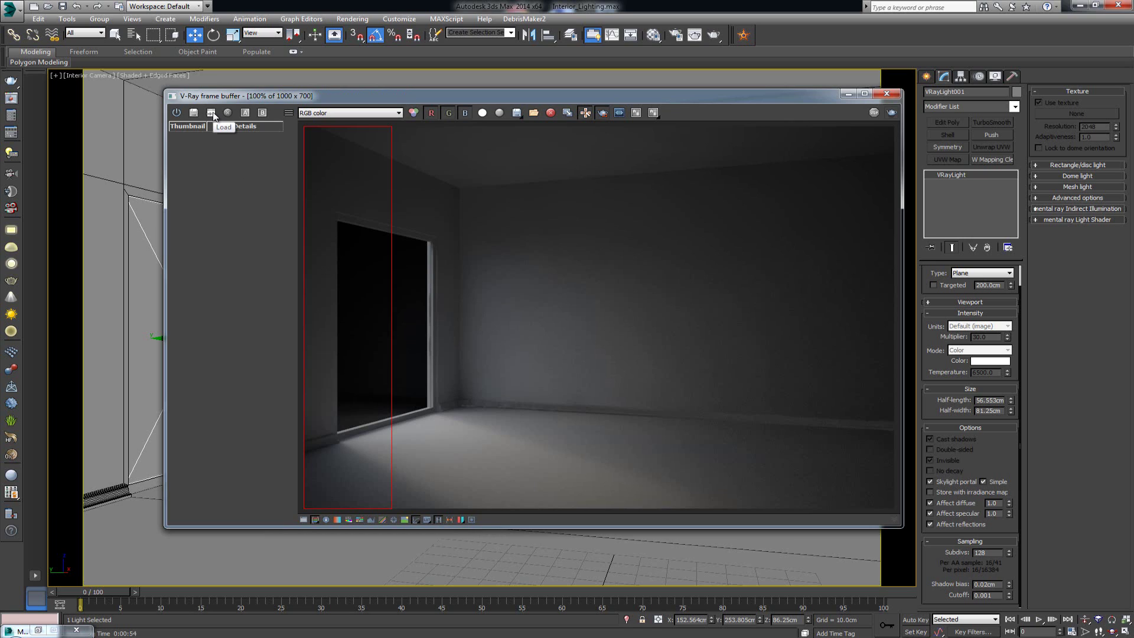
click(194, 114)
click(194, 113)
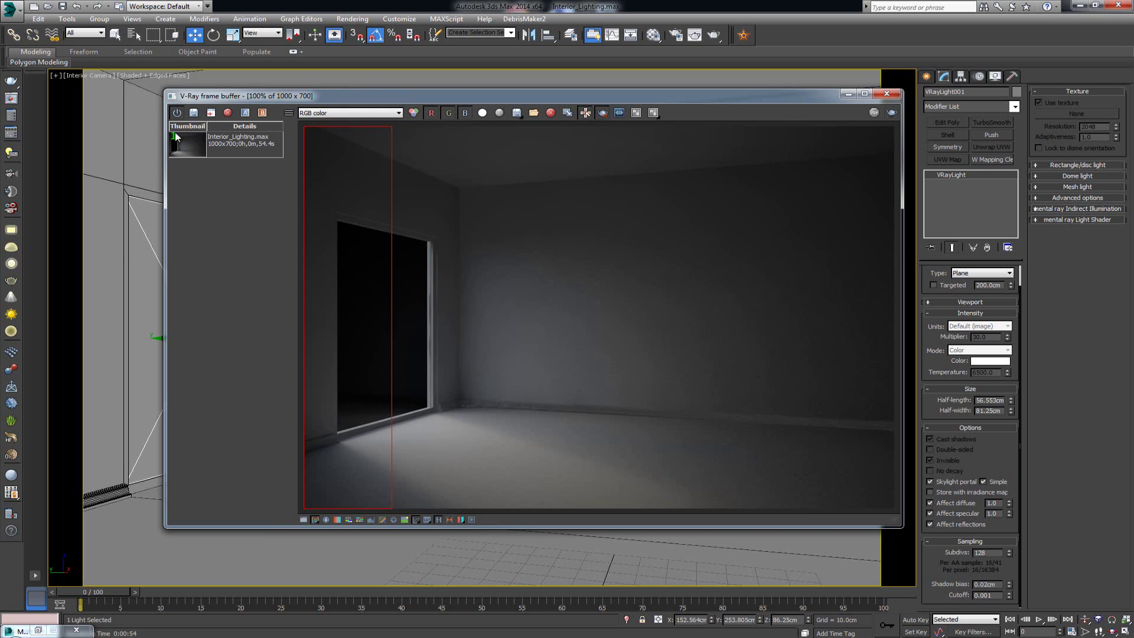
- Turn off the region limit, render the full view with the skylight portal and save the new render to the history
click(602, 113)
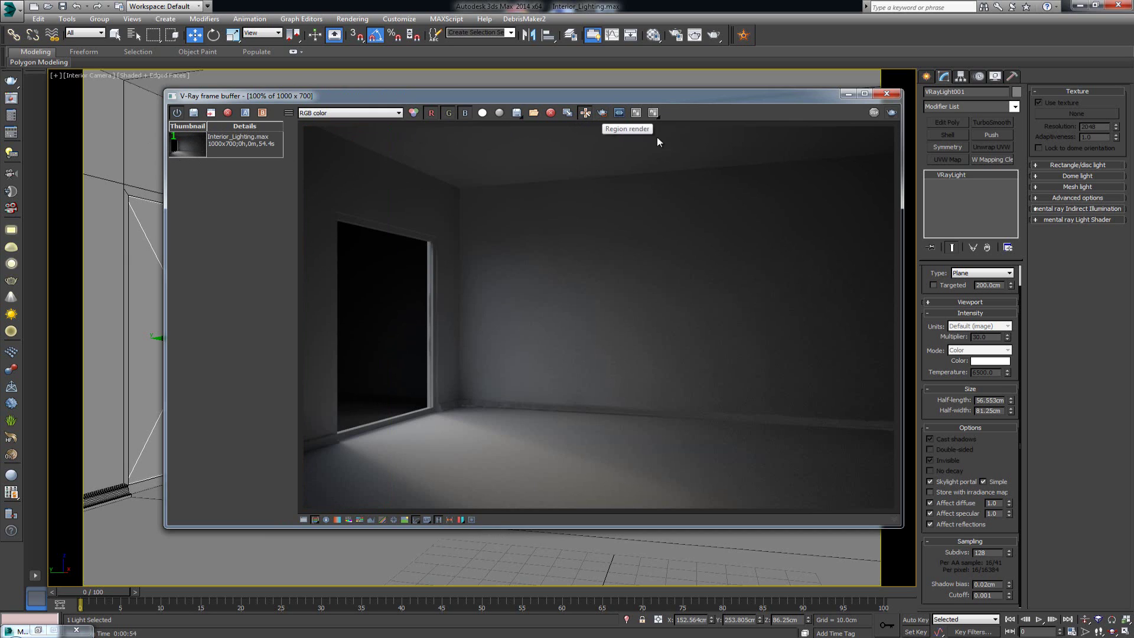
click(898, 115)
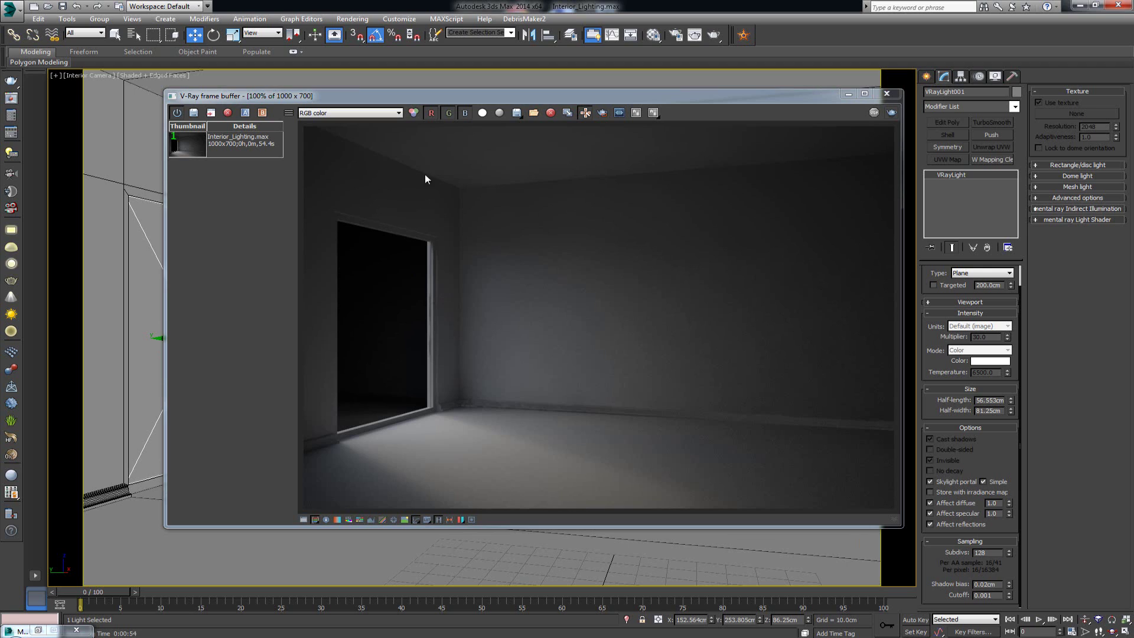
click(193, 112)
- Set the new skylight portal render as image A and the earlier render as image B for comparison
click(200, 140)
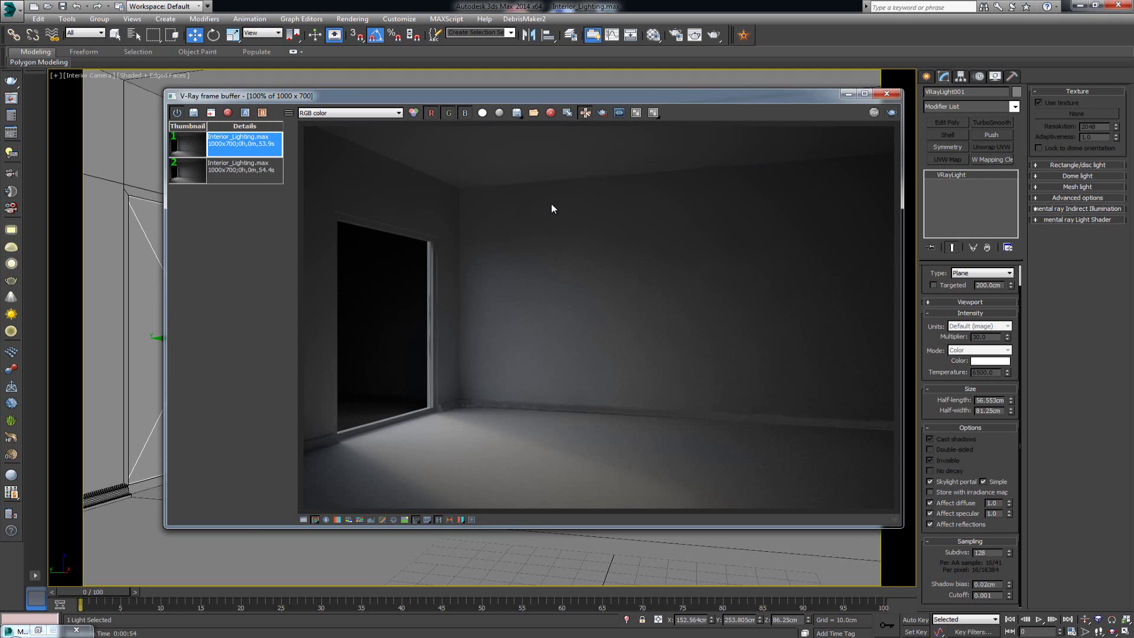
click(246, 112)
click(249, 167)
click(264, 113)
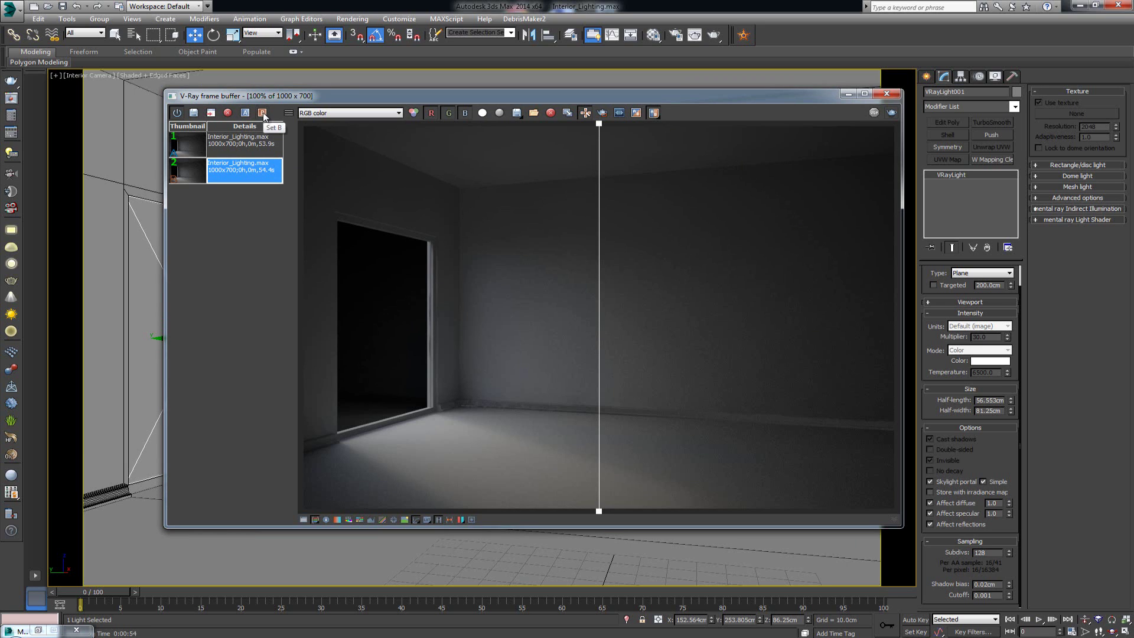
- Compare the two renders around the window, floor and room corner by moving the A/B divider across the image
drag(599, 131, 355, 180)
scroll(367, 427, up, 3)
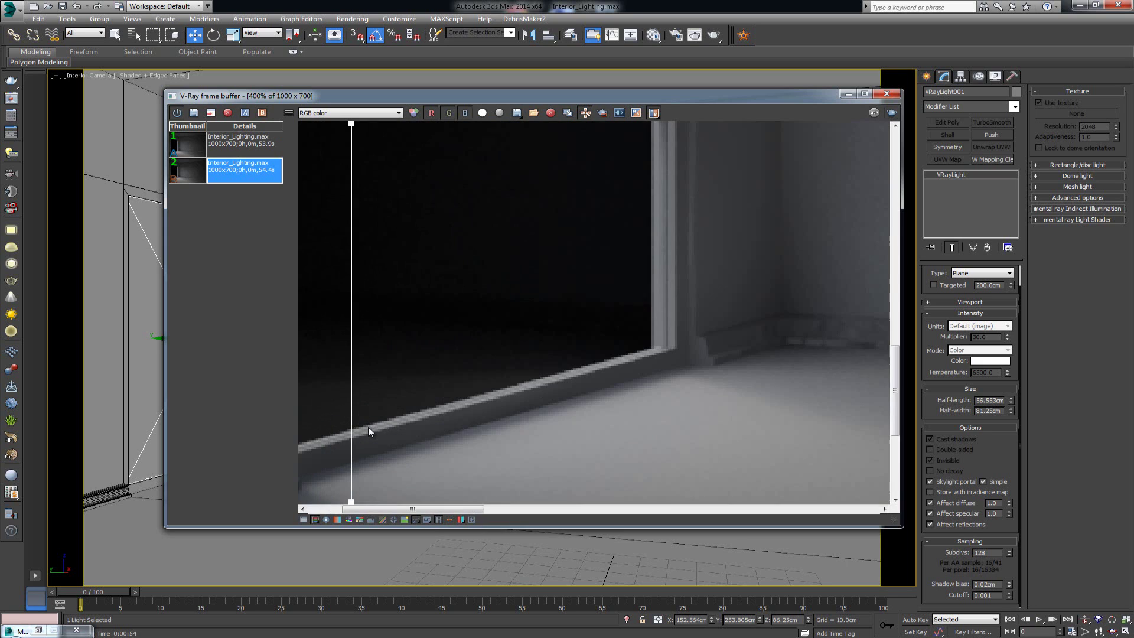
drag(362, 466, 517, 421)
scroll(548, 460, down, 2)
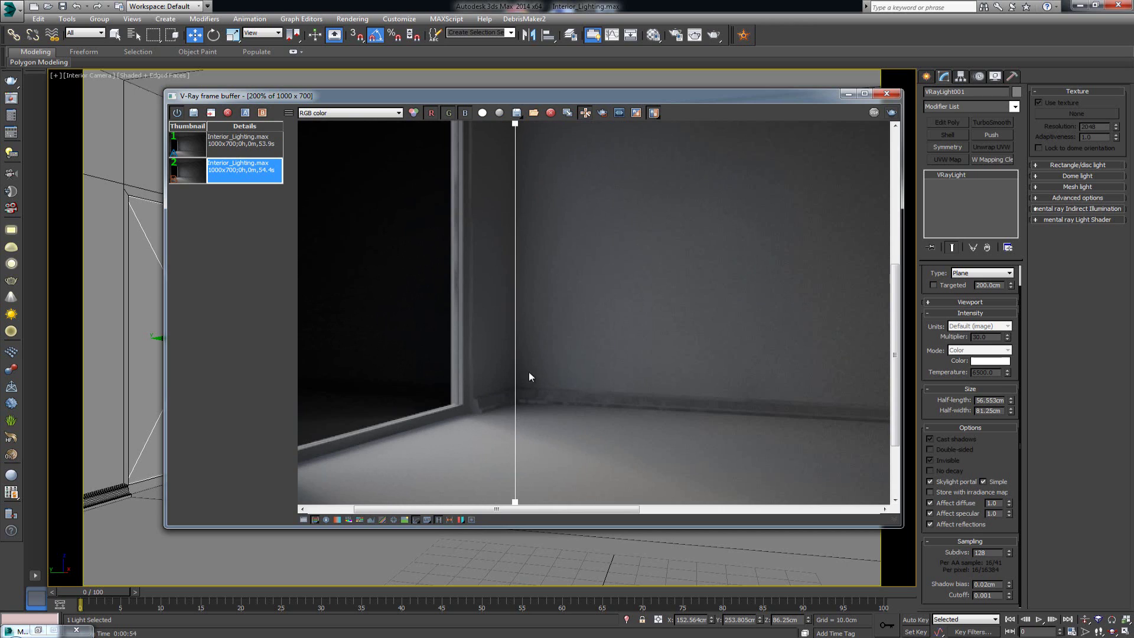
scroll(534, 371, down, 1)
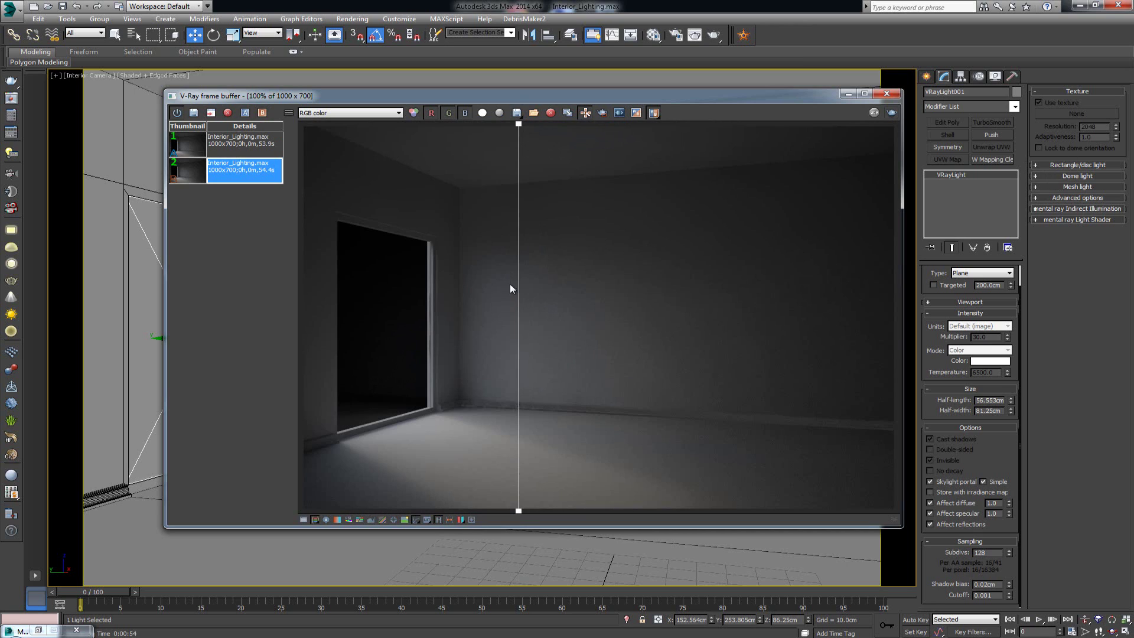
drag(520, 303, 461, 315)
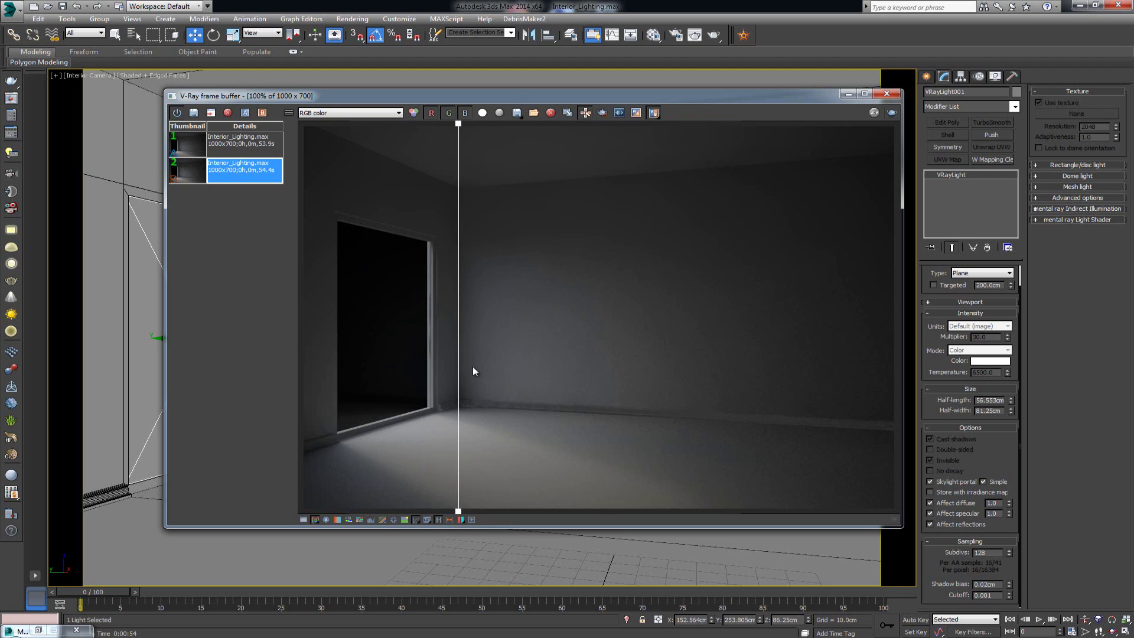
drag(458, 159, 304, 160)
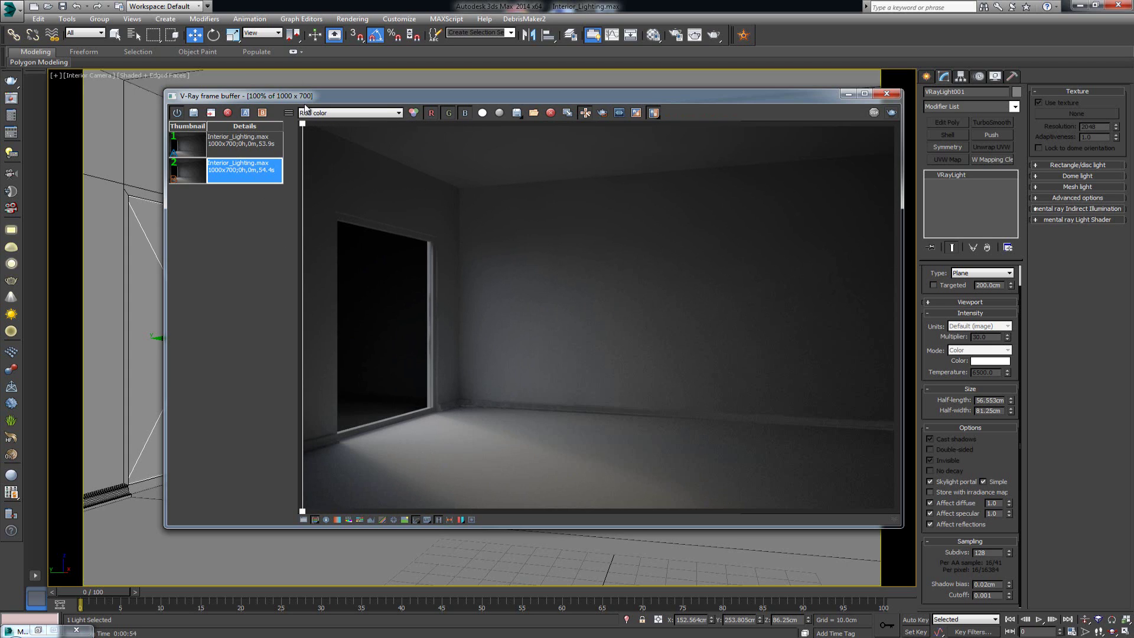
- Remove both saved renders from the history and close the history and the frame buffer
click(228, 113)
click(236, 142)
click(228, 113)
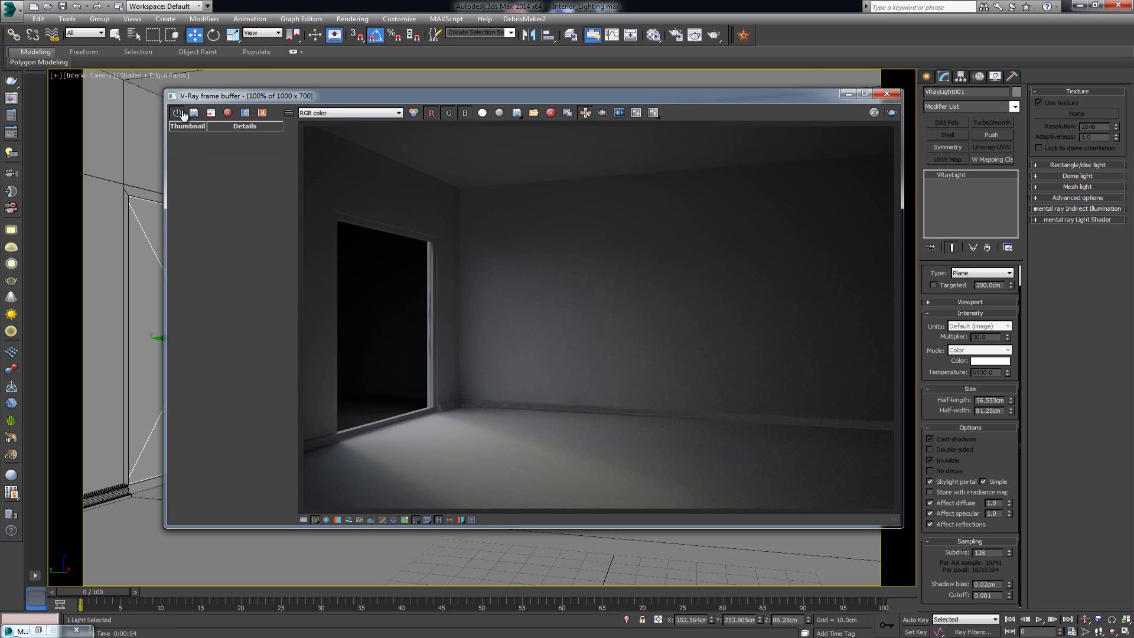
click(438, 519)
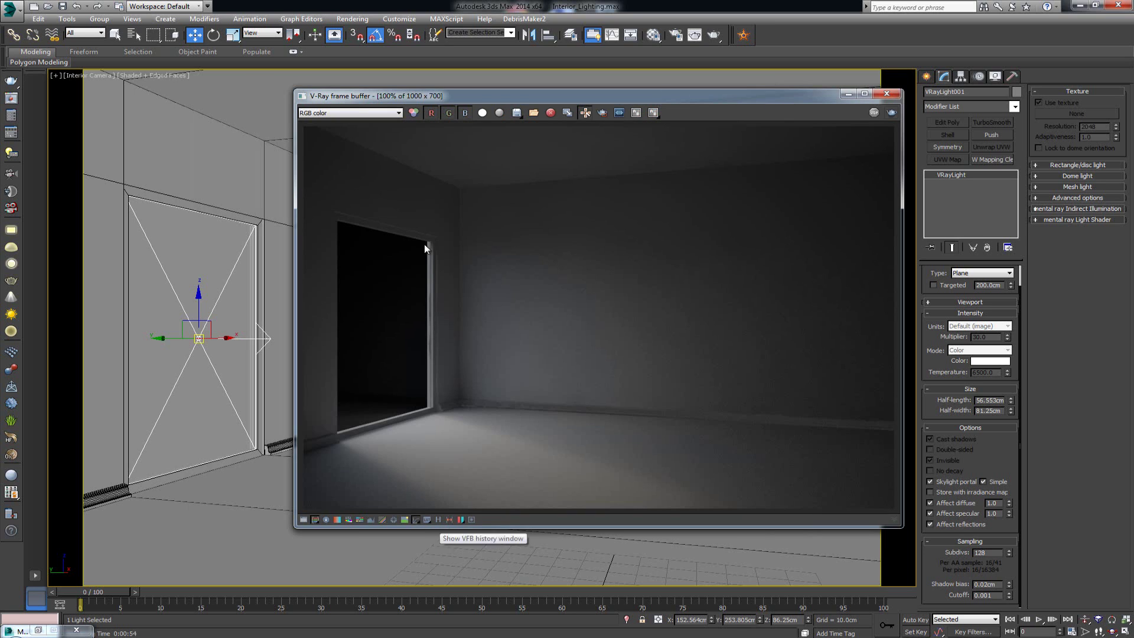
click(886, 94)
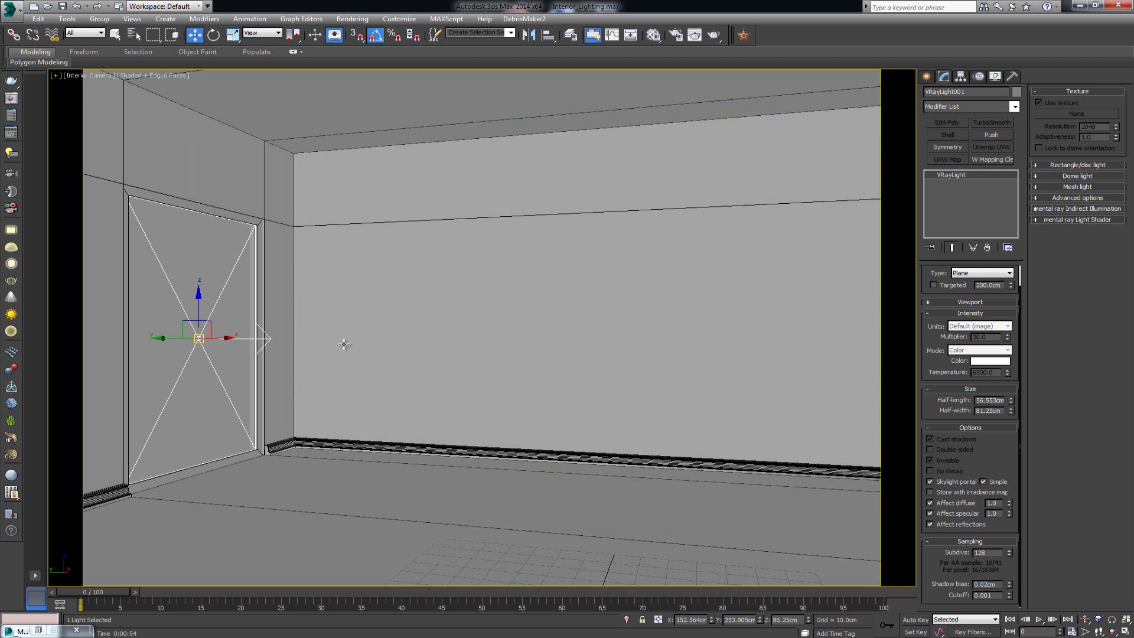
- Unhide the Teapot layer and render the Interior Camera view with the teapot in the room
click(571, 35)
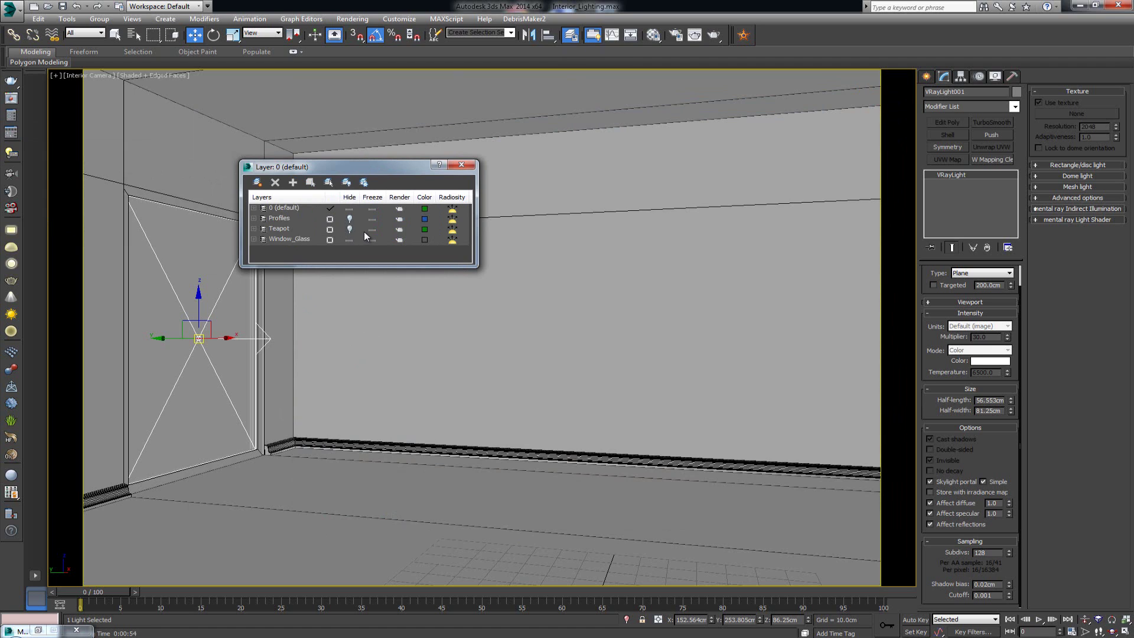
click(349, 230)
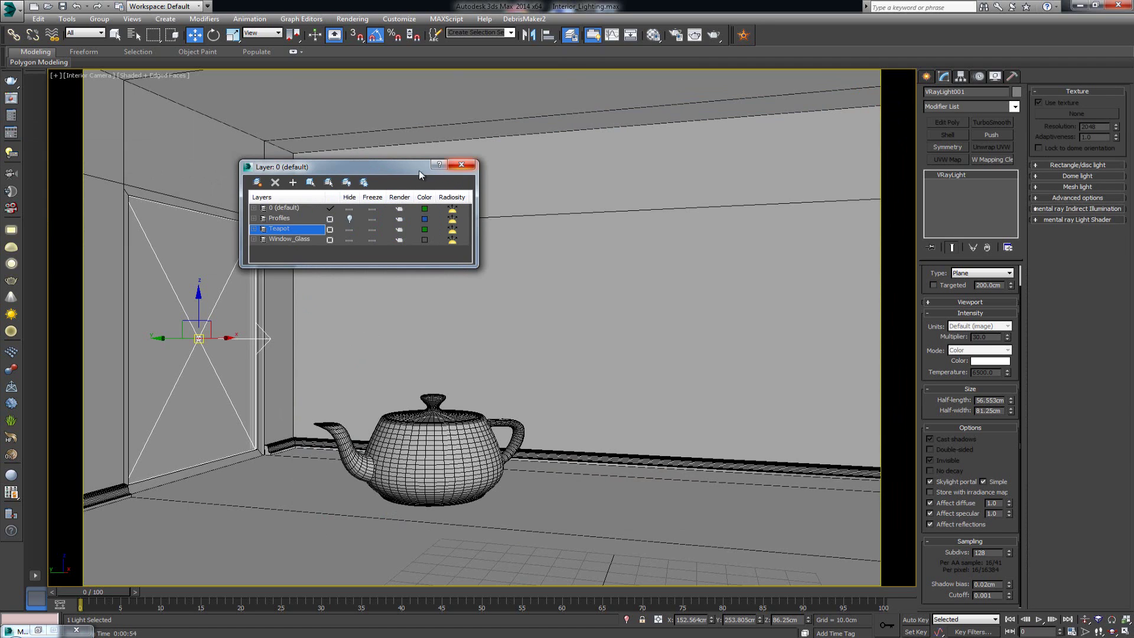
click(461, 165)
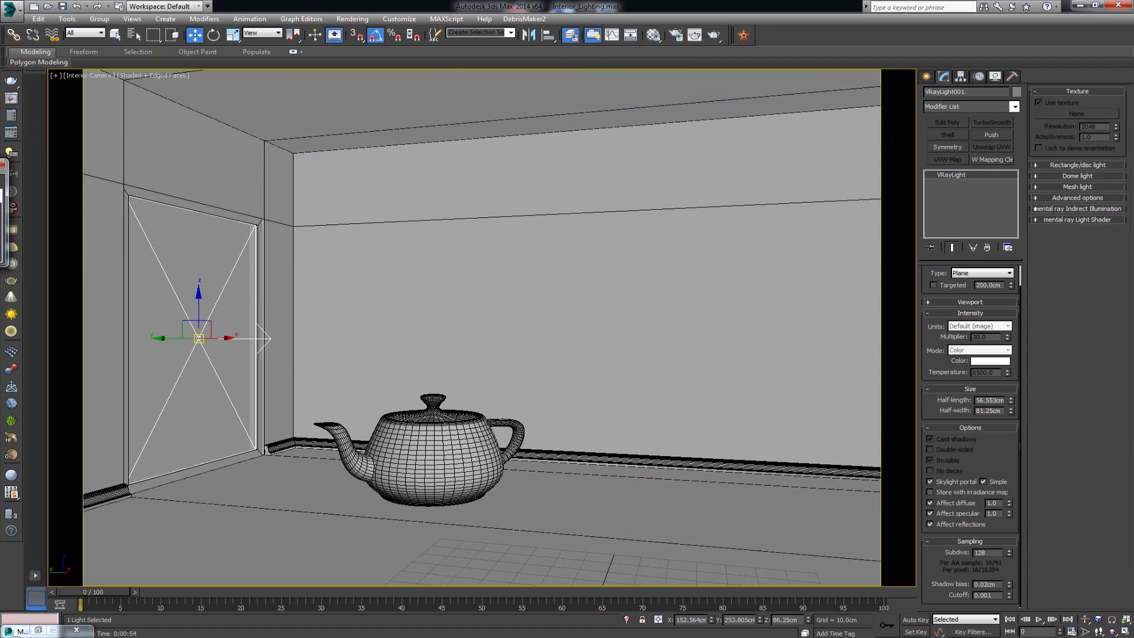
click(10, 101)
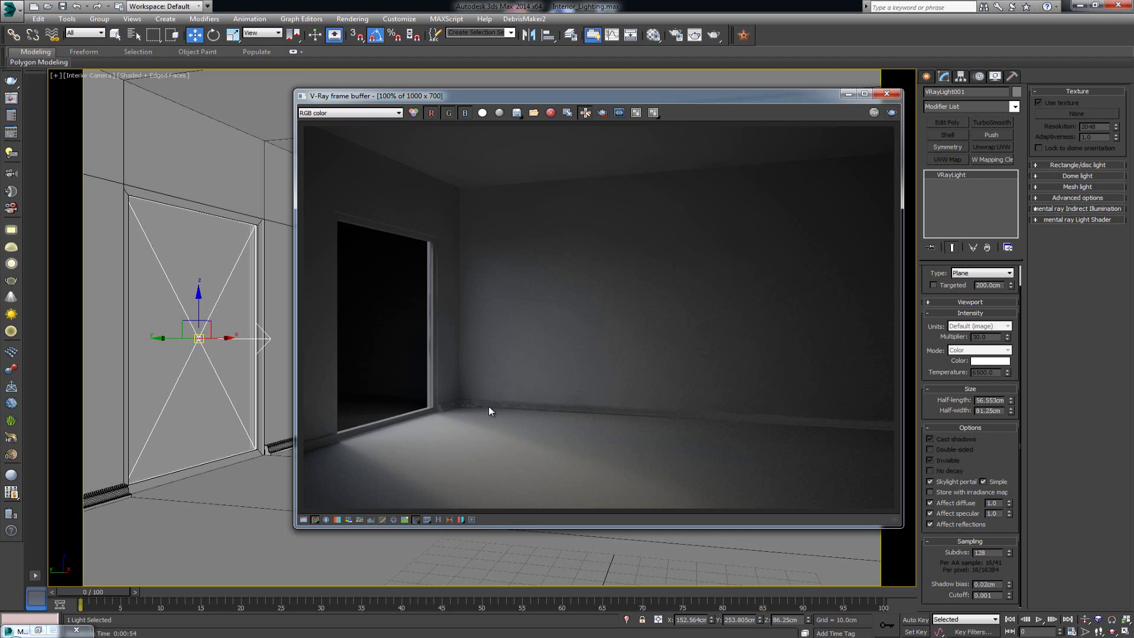
click(892, 113)
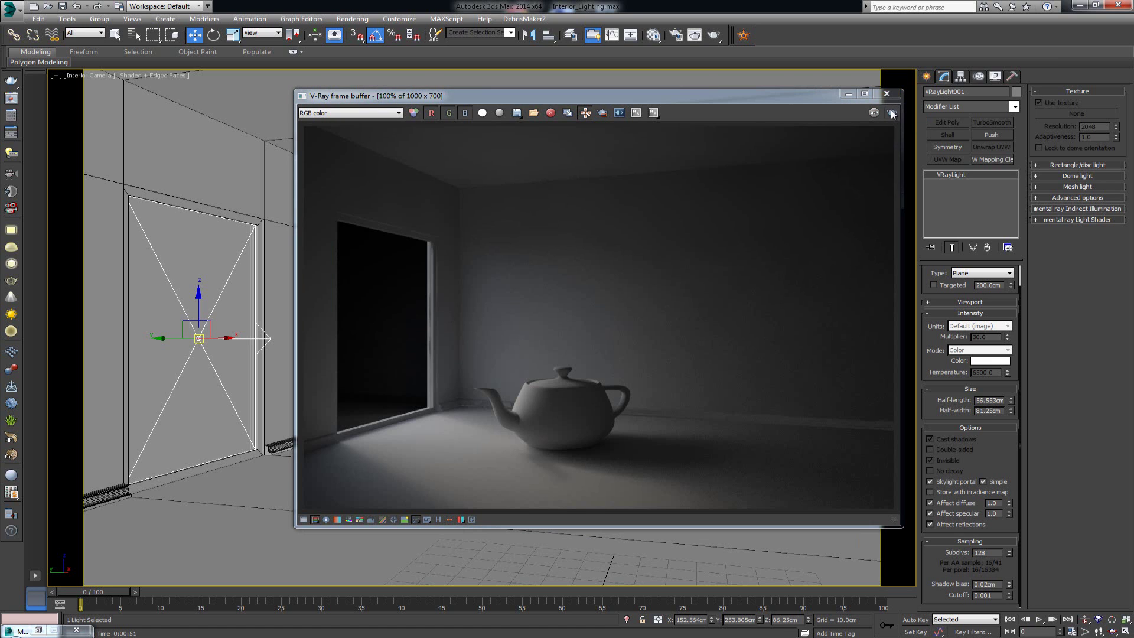